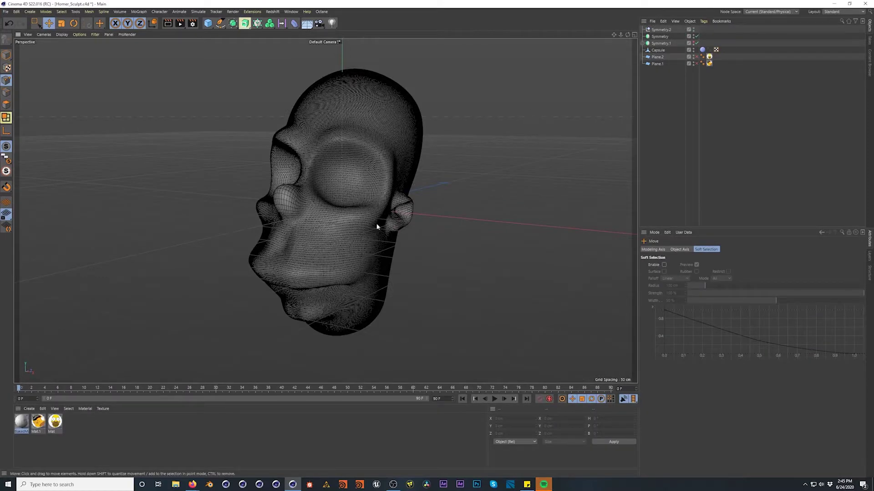
Activate the Polygon Pen and examine the sculpted head's dense mesh from the front, side and underneath
mouse_move(344, 225)
alt+mouse_down()
mouse_move(287, 218)
mouse_move(341, 223)
mouse_move(293, 238)
mouse_move(322, 210)
mouse_move(320, 231)
mouse_move(336, 210)
alt+mouse_up()
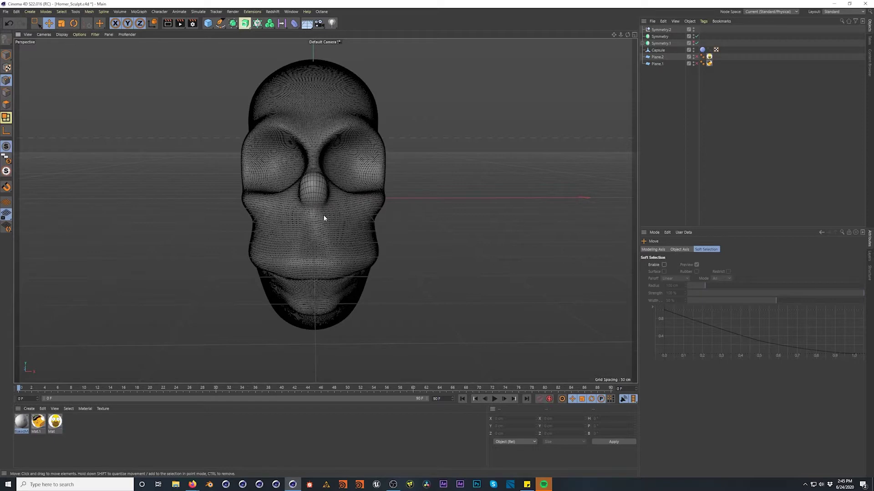
key(shift+c)
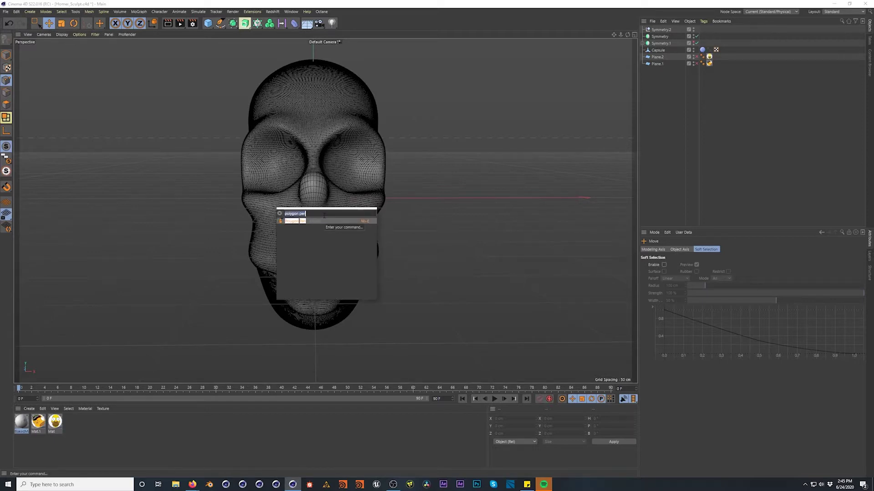
key(Return)
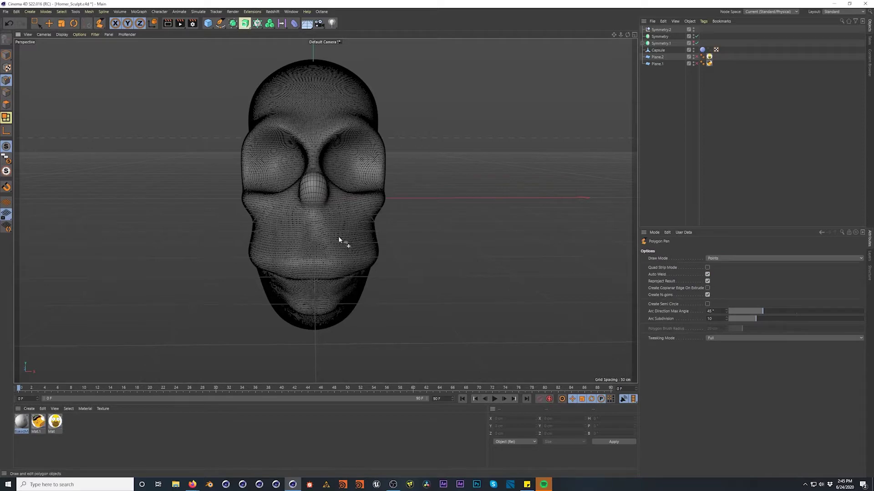
alt+drag(338, 237, 298, 238)
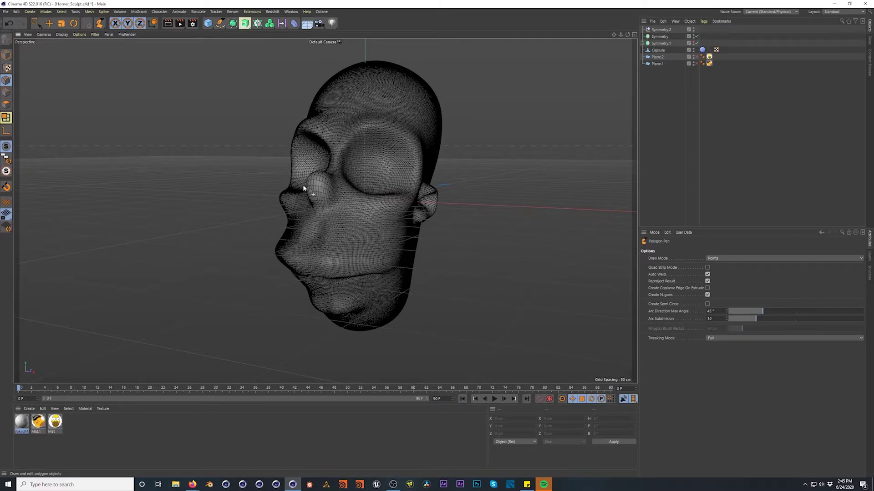
alt+drag(340, 268, 302, 312)
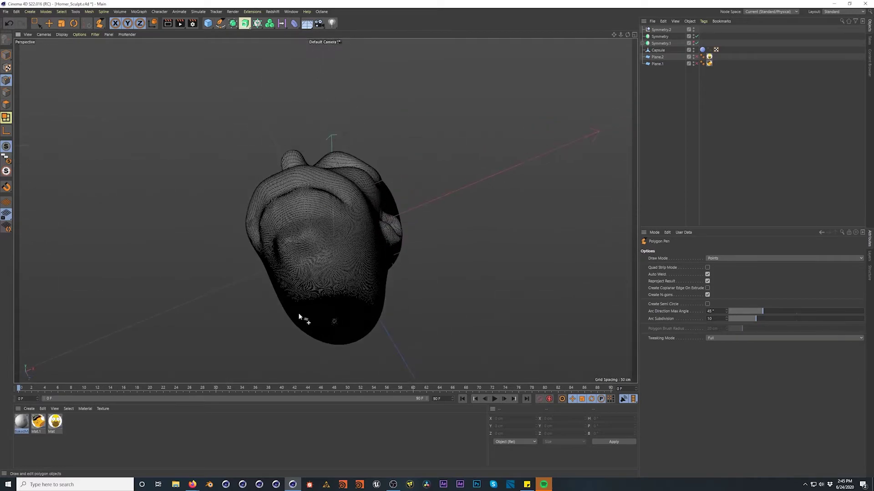
alt+drag(335, 185, 334, 214)
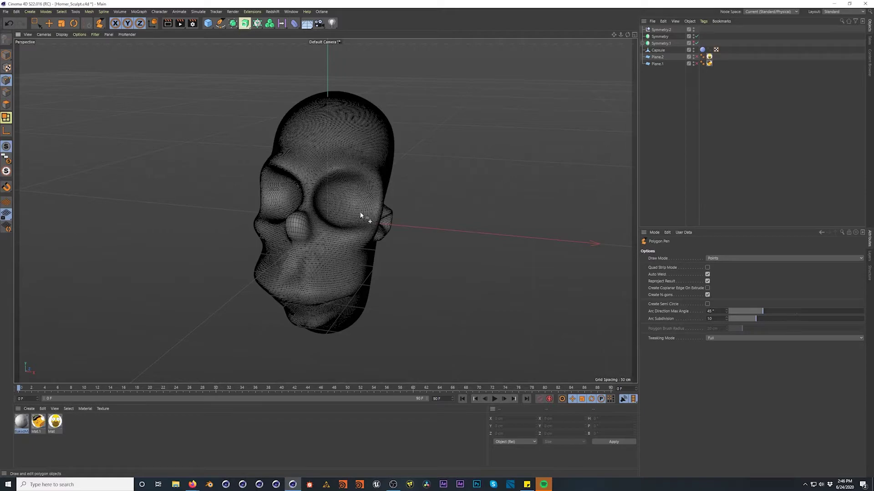
alt+drag(339, 275, 282, 239)
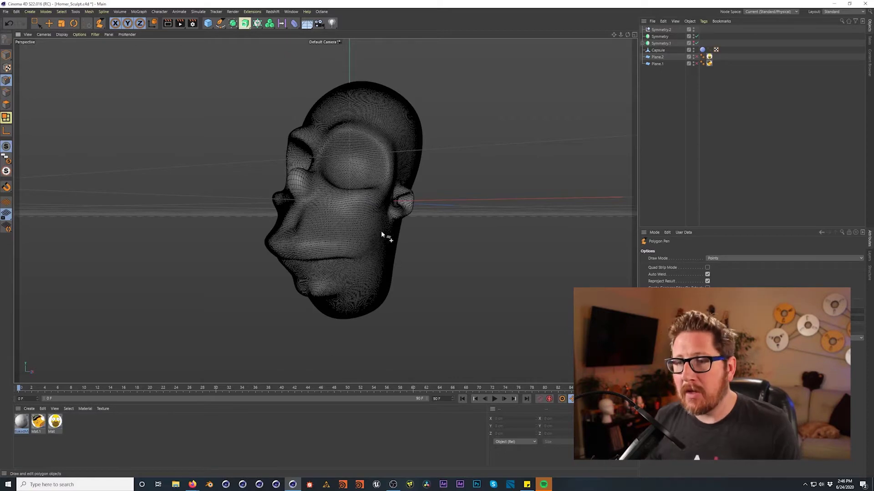
alt+drag(342, 224, 286, 236)
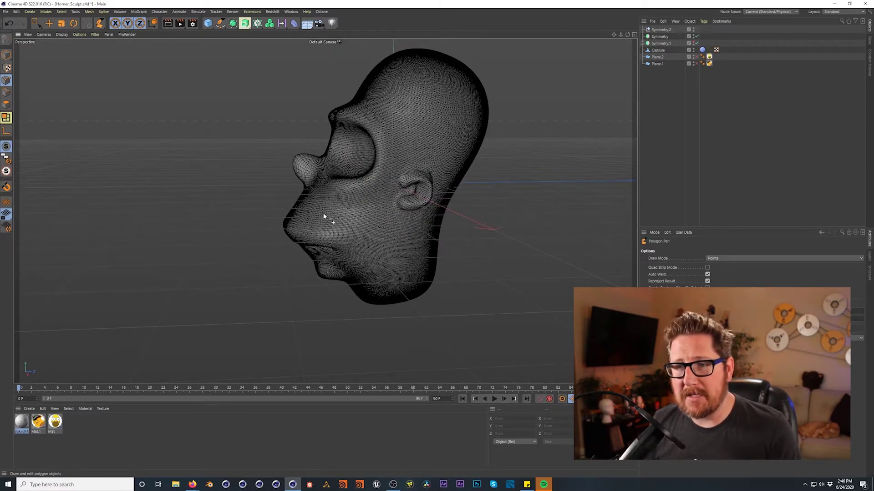
alt+drag(342, 222, 364, 226)
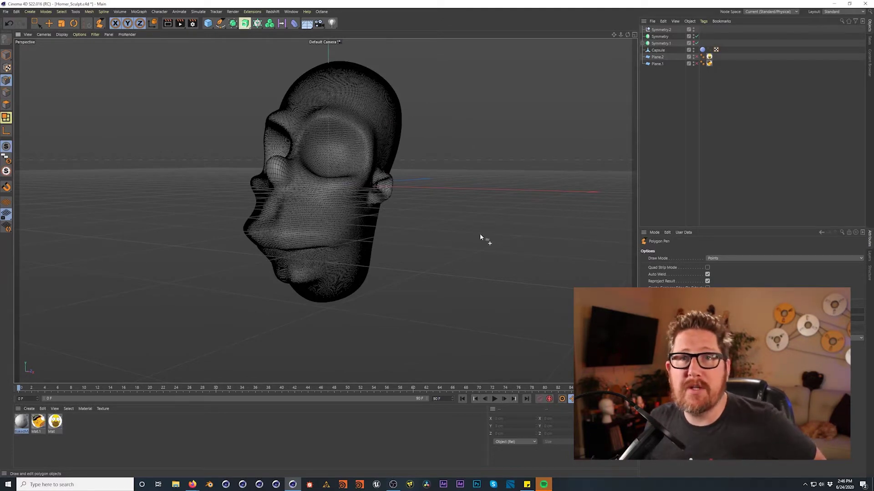
Clear the object selection and activate the Polygon Pen for drawing on the head's mouth area
click(657, 51)
click(672, 80)
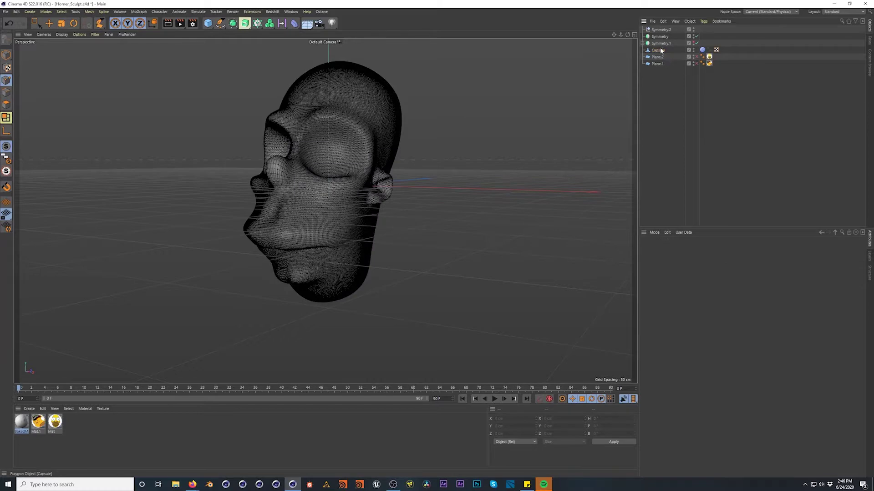
click(100, 22)
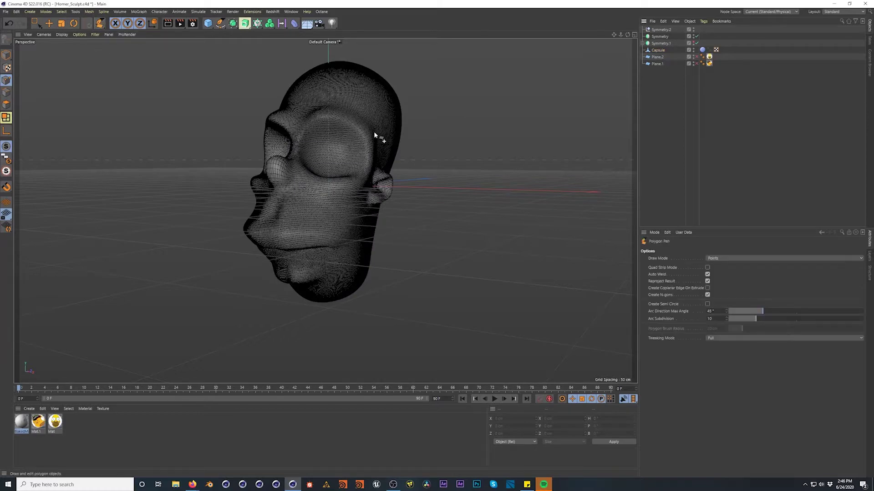
alt+drag(264, 207, 283, 239)
scroll(283, 239, up, 8)
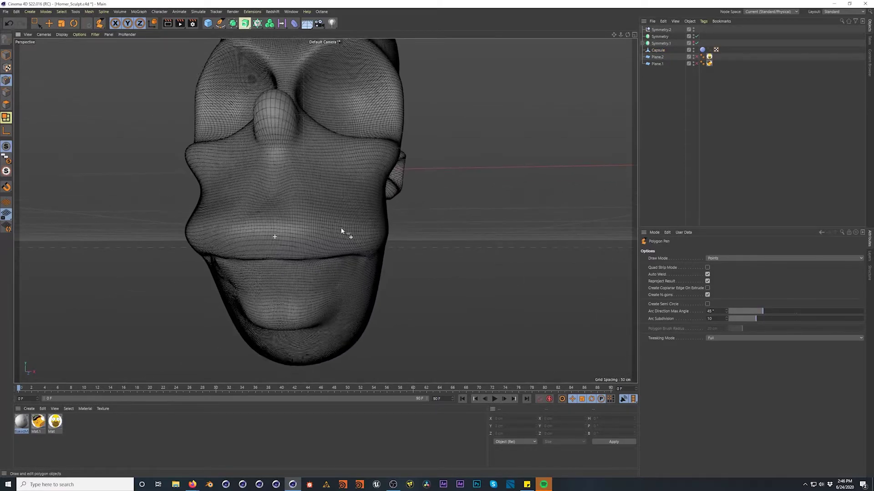
mouse_move(310, 208)
alt+mouse_down()
mouse_move(300, 208)
mouse_move(307, 199)
alt+mouse_up()
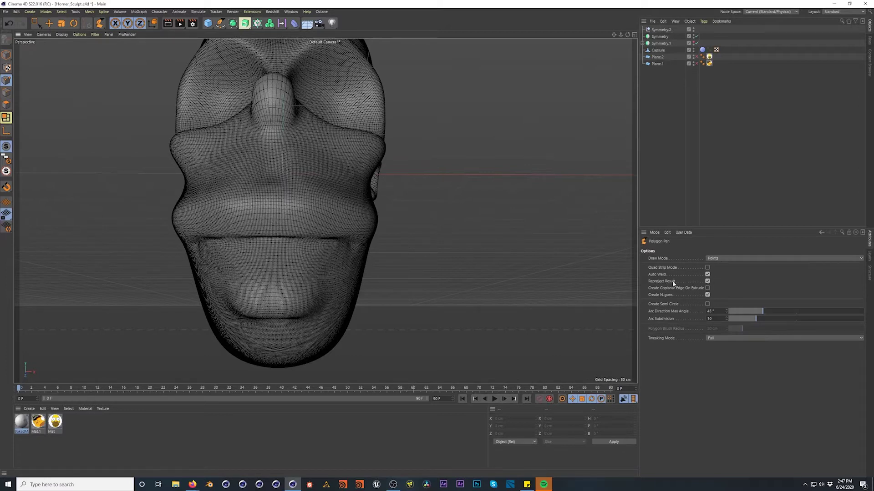
click(272, 201)
click(323, 234)
click(325, 201)
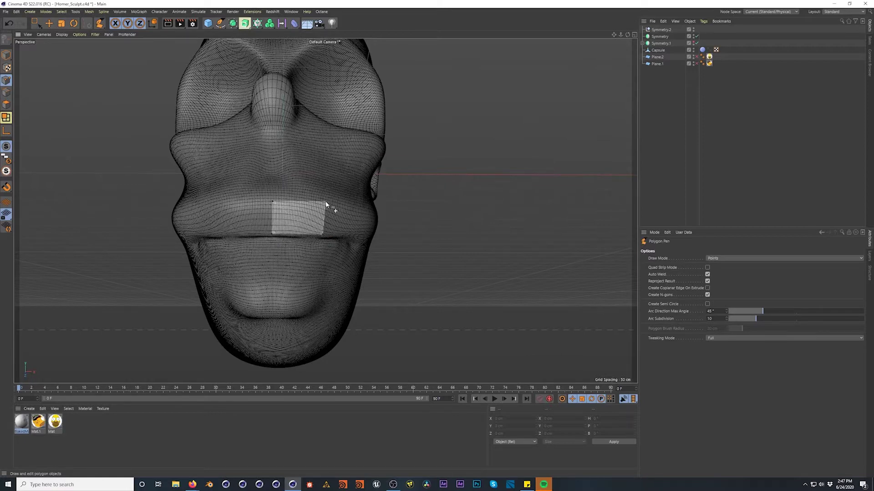
click(272, 201)
mouse_move(310, 220)
alt+mouse_down()
mouse_move(212, 222)
mouse_move(189, 233)
mouse_move(210, 251)
mouse_move(300, 213)
alt+mouse_up()
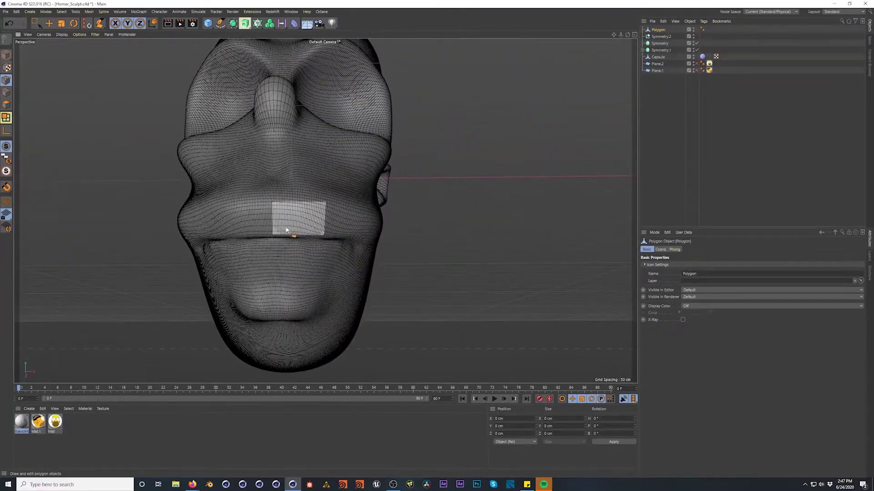
key(ctrl+z)
key(ctrl+z)
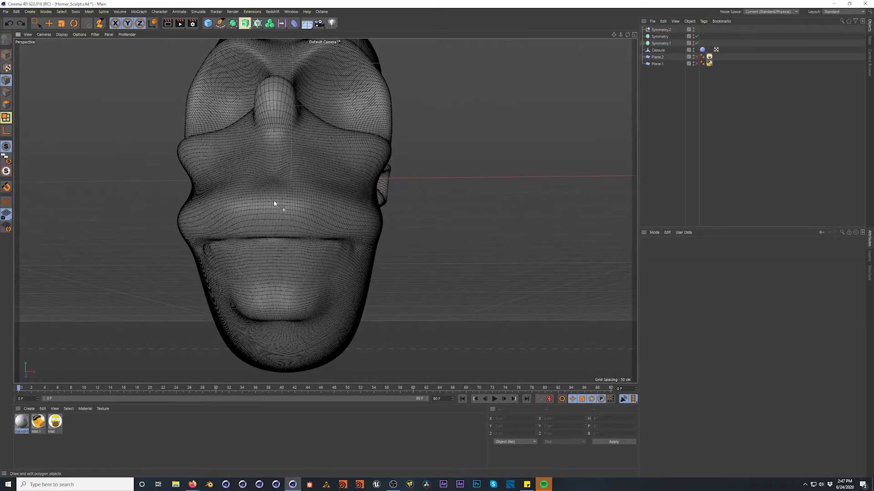
Draw a four-point polygon on the head's upper lip, from the face's centre line outward on one side
click(275, 238)
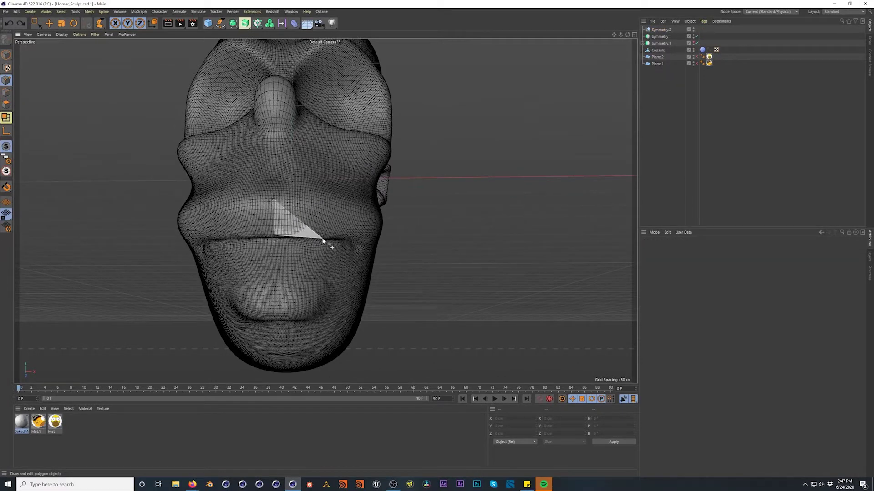
click(322, 238)
click(327, 201)
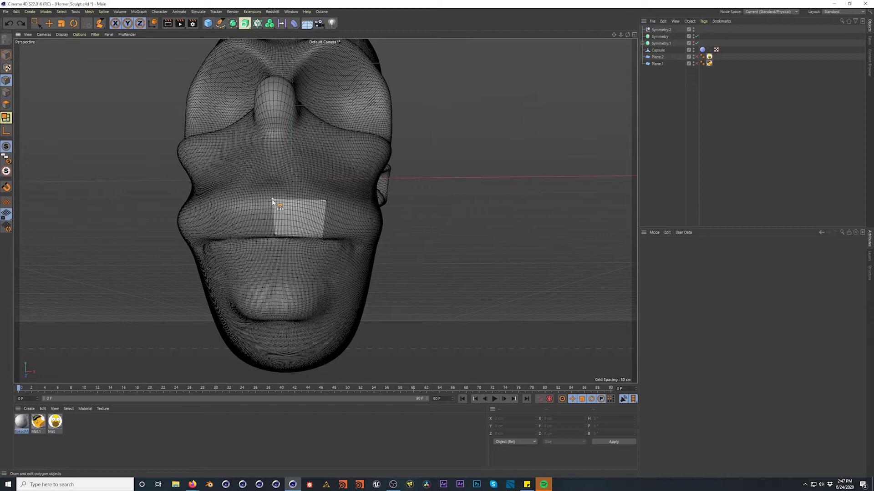
click(273, 199)
mouse_move(298, 214)
alt+mouse_down()
mouse_move(280, 218)
mouse_move(296, 217)
alt+mouse_up()
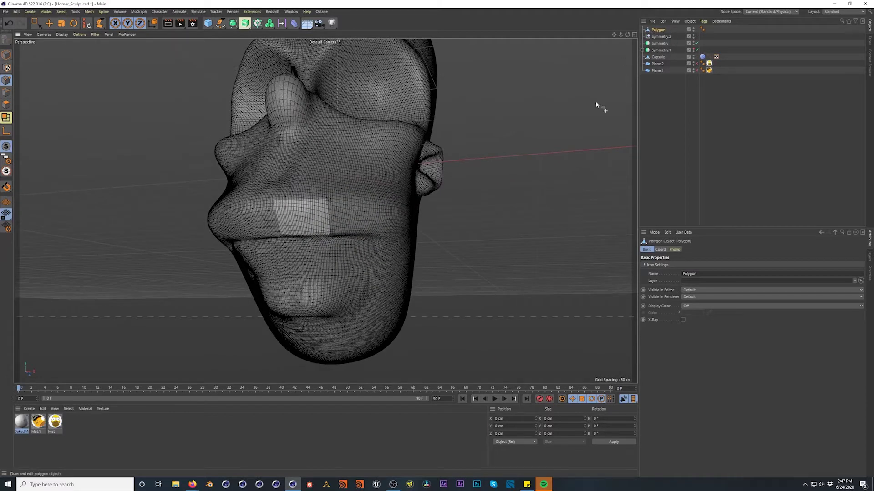
Extrude the polygon's outer edge into two more polygons along the upper lip toward the mouth corner, adjusting their points to follow it
alt+drag(353, 203, 267, 198)
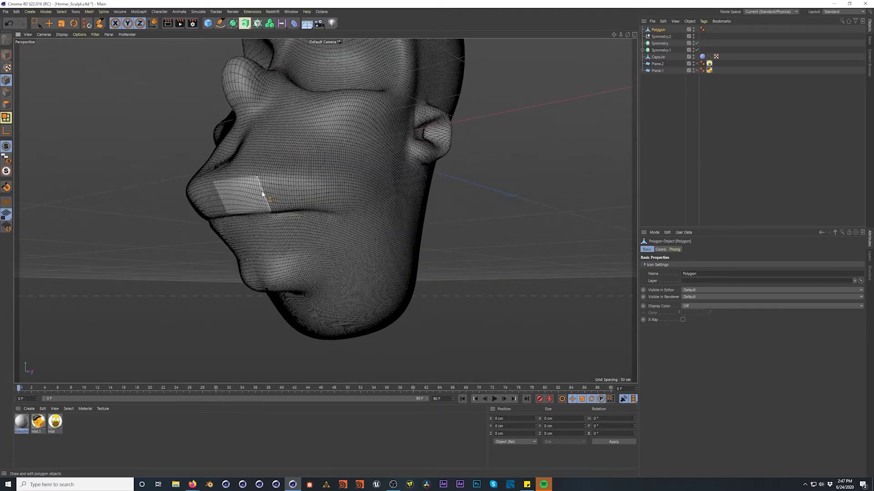
mouse_move(264, 194)
mouse_down()
mouse_move(324, 189)
mouse_move(347, 177)
mouse_up()
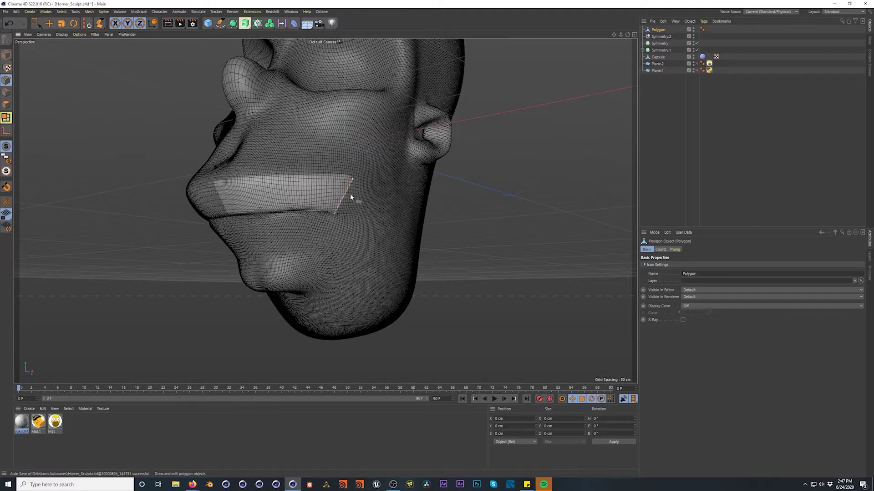
drag(303, 209, 306, 209)
drag(346, 176, 356, 226)
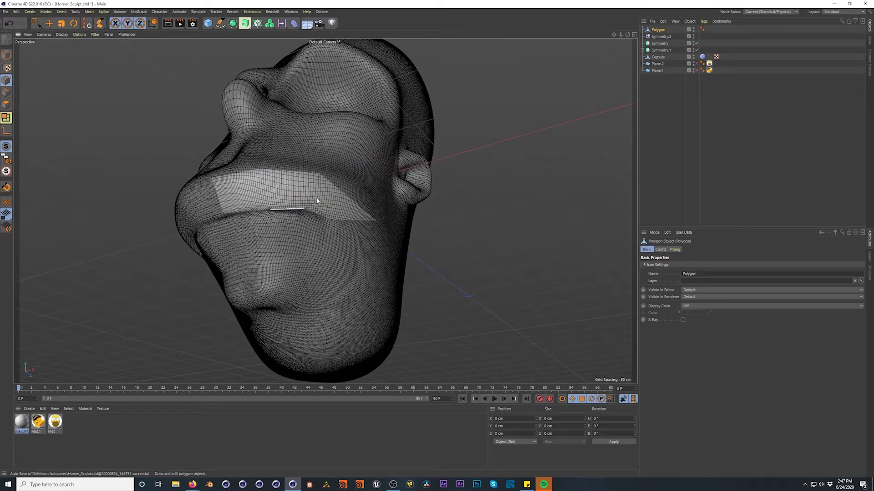
Extrude another polygon downward around the mouth corner and move its inner and lower points to the start of the lower lip
alt+drag(332, 201, 298, 221)
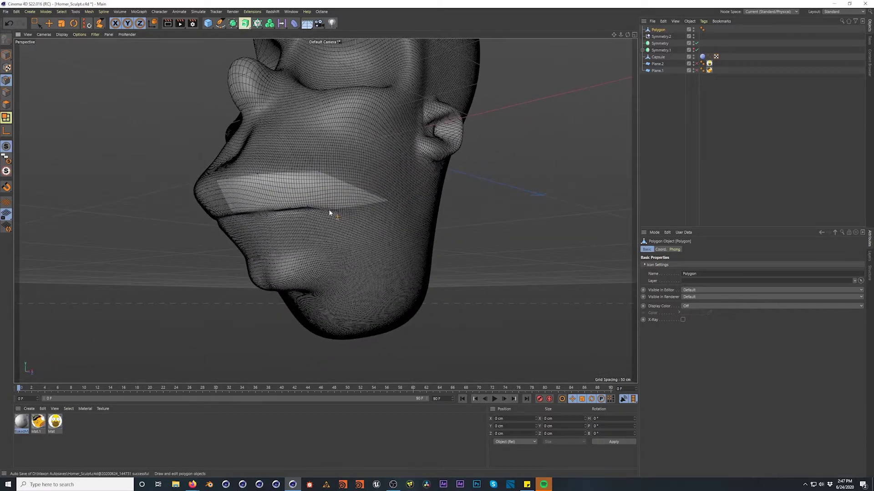
ctrl+drag(359, 205, 368, 262)
drag(322, 228, 310, 211)
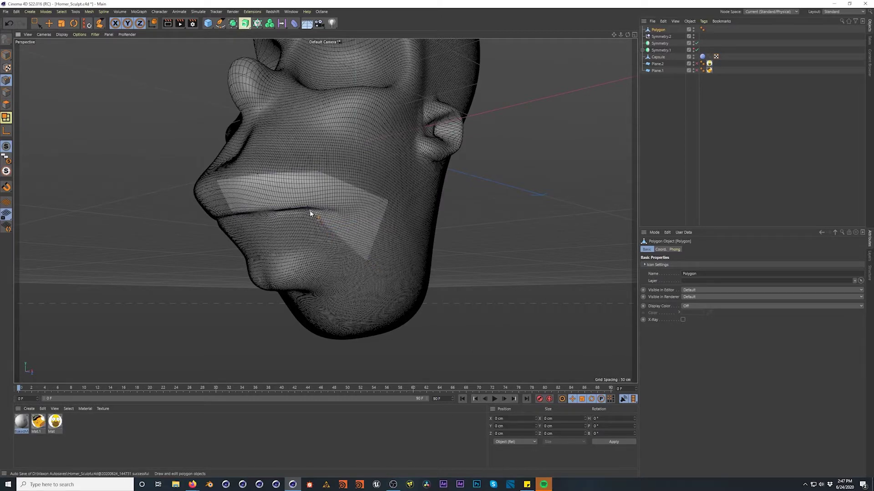
drag(369, 259, 320, 239)
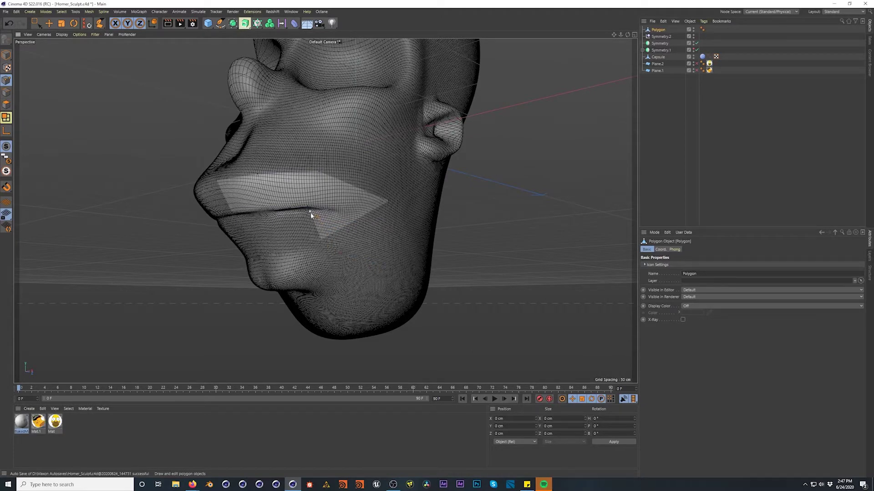
scroll(309, 210, up, 6)
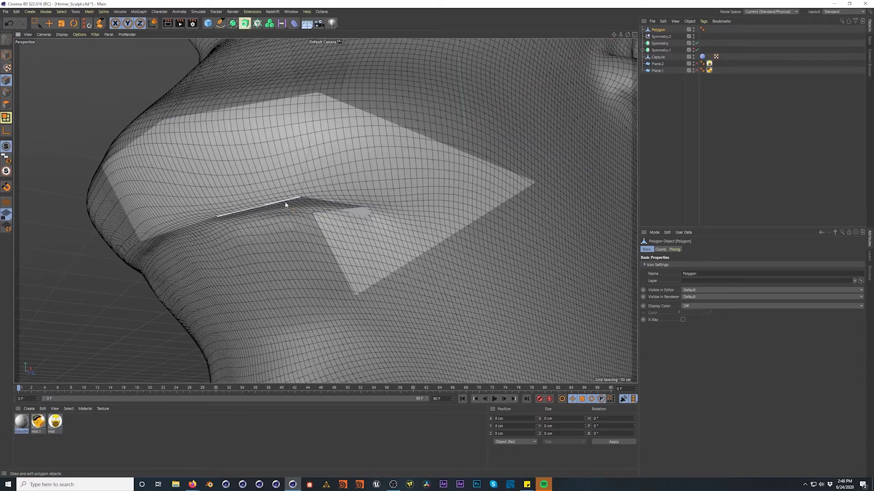
Continue the polygon strip along the lower lip to the face's centre and pull the outermost point in toward the mouth corner
alt+drag(316, 246, 231, 219)
scroll(232, 220, down, 4)
alt+middle_drag(232, 222, 201, 225)
alt+drag(202, 225, 366, 189)
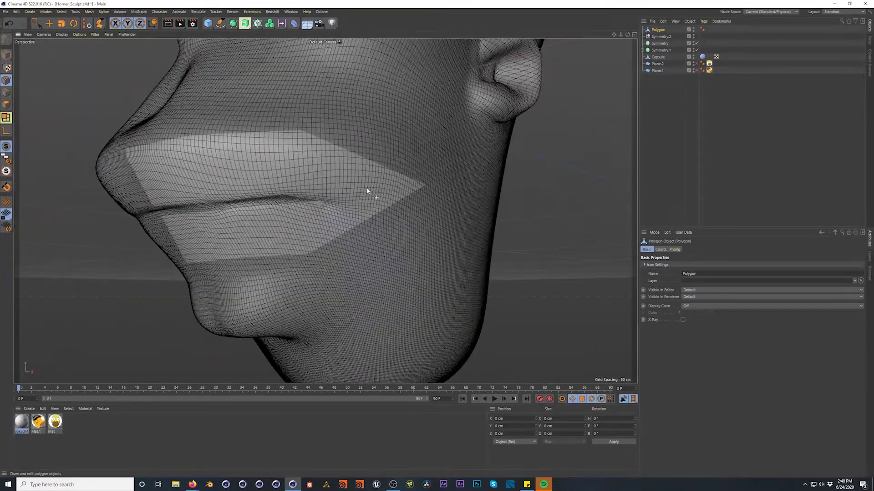
drag(426, 184, 399, 198)
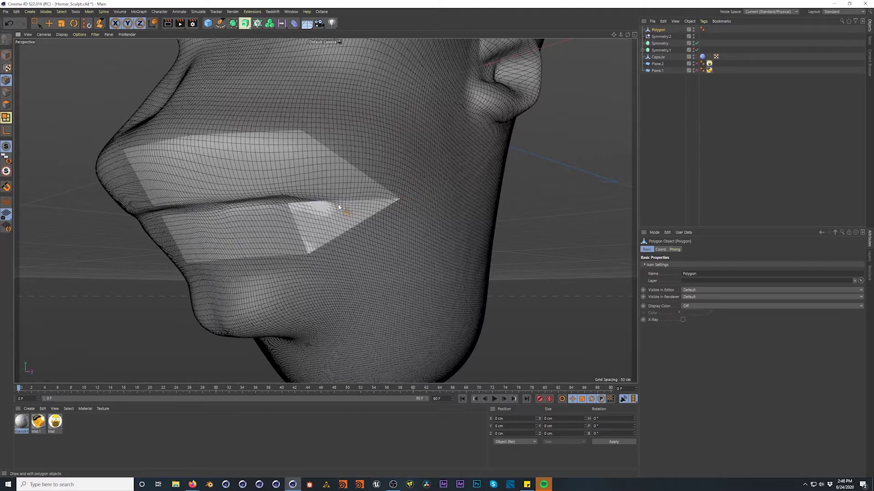
Add a Symmetry generator and make the Polygon object its child to mirror the mouth strip
alt+drag(319, 204, 261, 42)
click(232, 24)
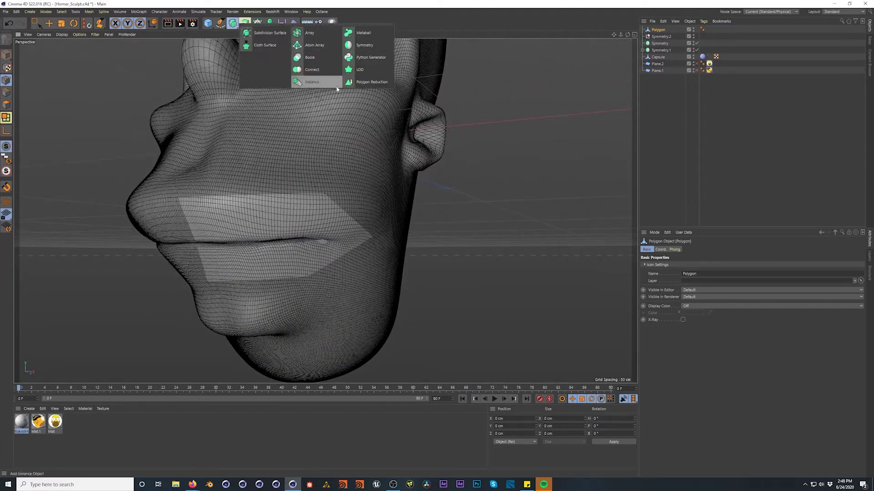
click(366, 46)
drag(667, 36, 662, 30)
alt+drag(191, 237, 232, 235)
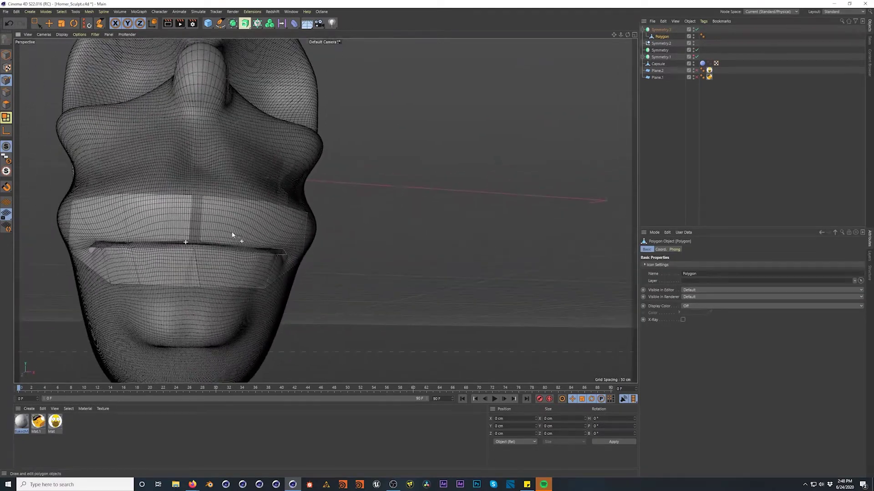
Add a Subdivision Surface and nest the mouth strip's Symmetry generator inside it
click(233, 24)
click(257, 32)
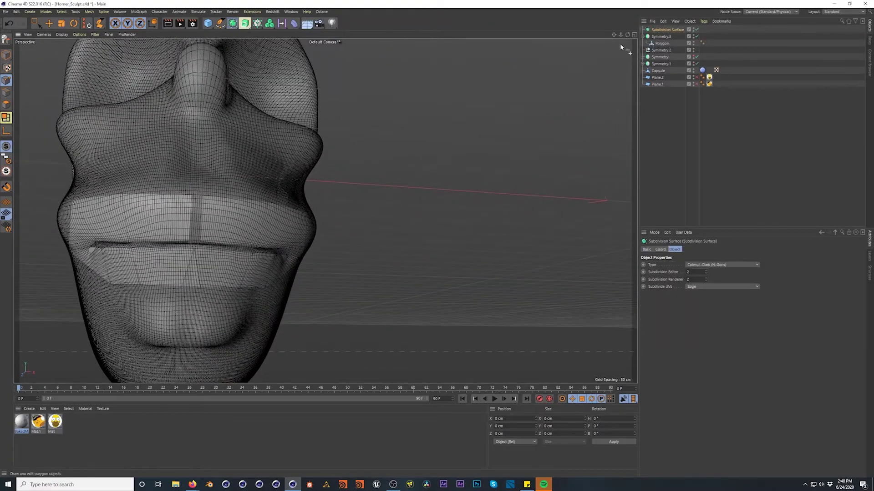
drag(660, 36, 668, 30)
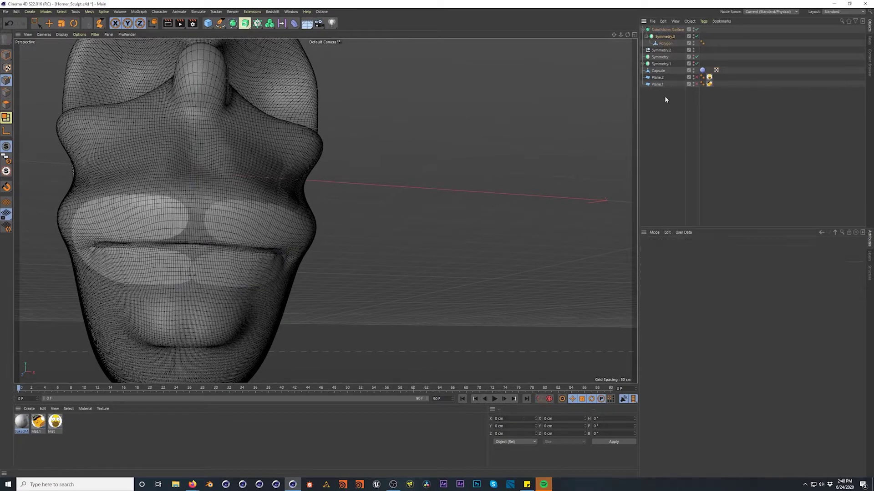
With the mouth's Symmetry and Subdivision Surface disabled, select the Polygon object's four centre-line points and set their X size to 0 cm
click(665, 43)
drag(37, 23, 53, 46)
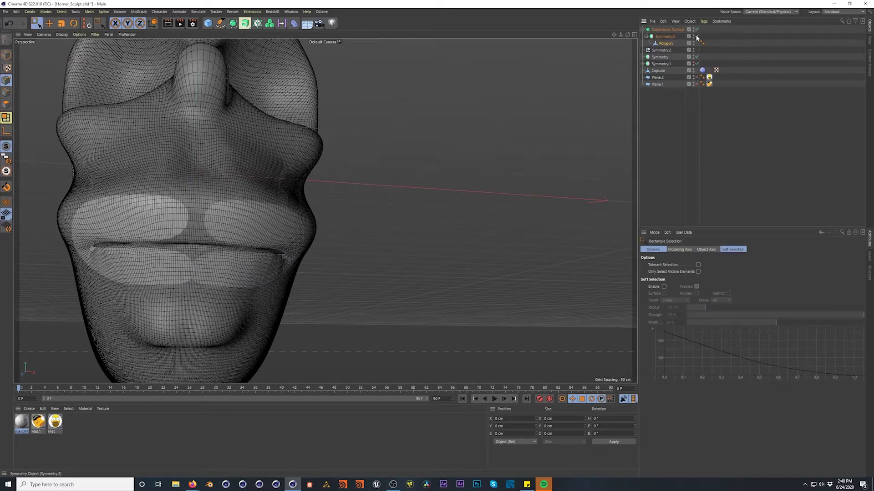
alt+drag(199, 239, 181, 209)
drag(166, 168, 231, 315)
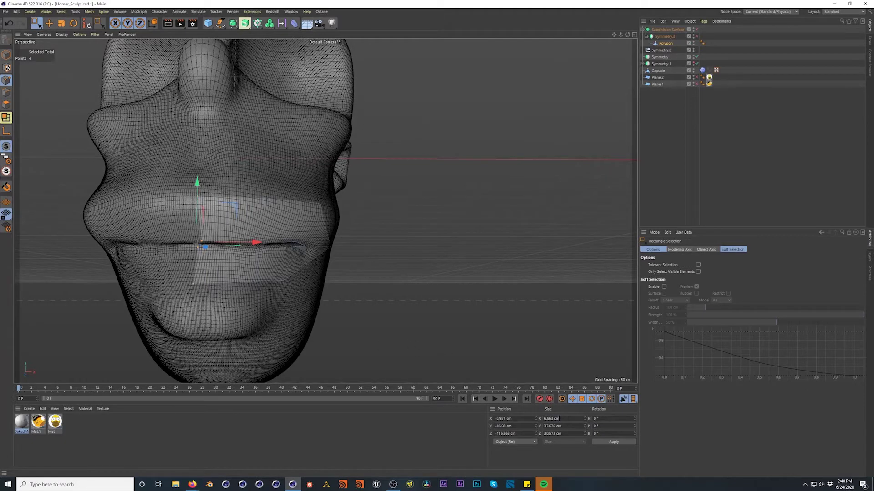
text(0)
key(Return)
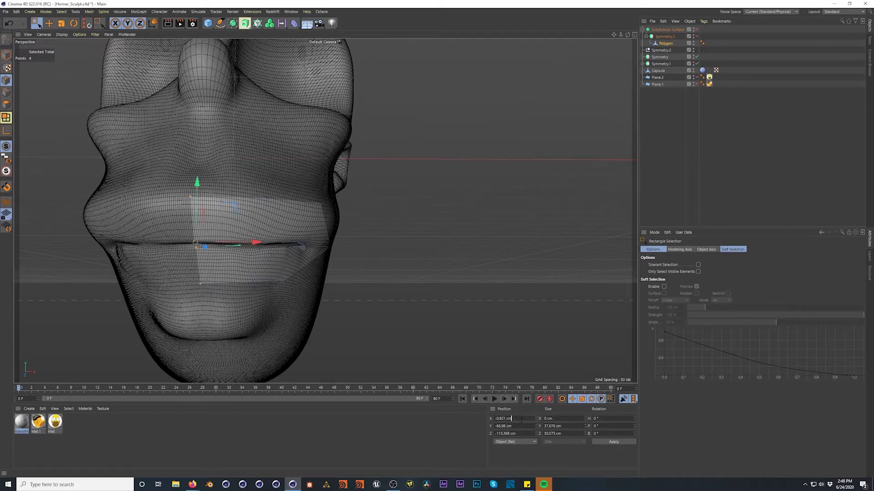
Set the four selected centre-line points' X position to 0 cm and re-enable the mouth's Symmetry and Subdivision Surface
text(0)
key(Return)
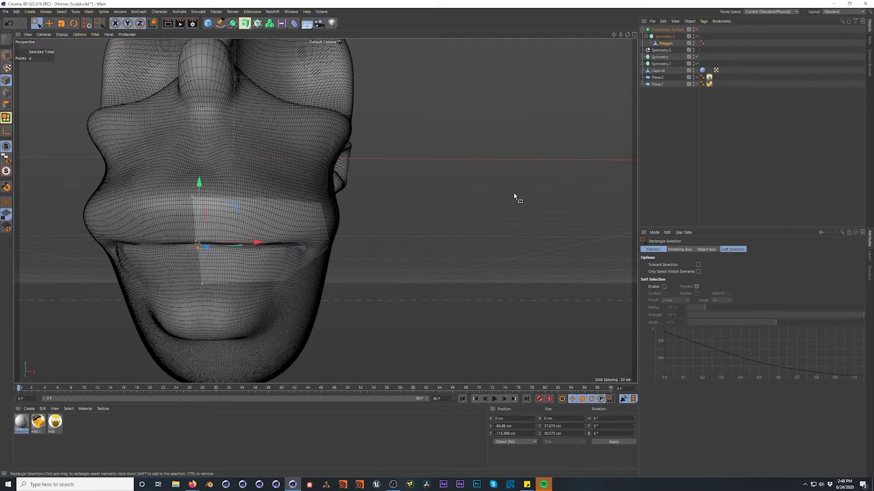
click(696, 37)
mouse_move(261, 220)
alt+mouse_down()
mouse_move(203, 209)
mouse_move(275, 225)
alt+mouse_up()
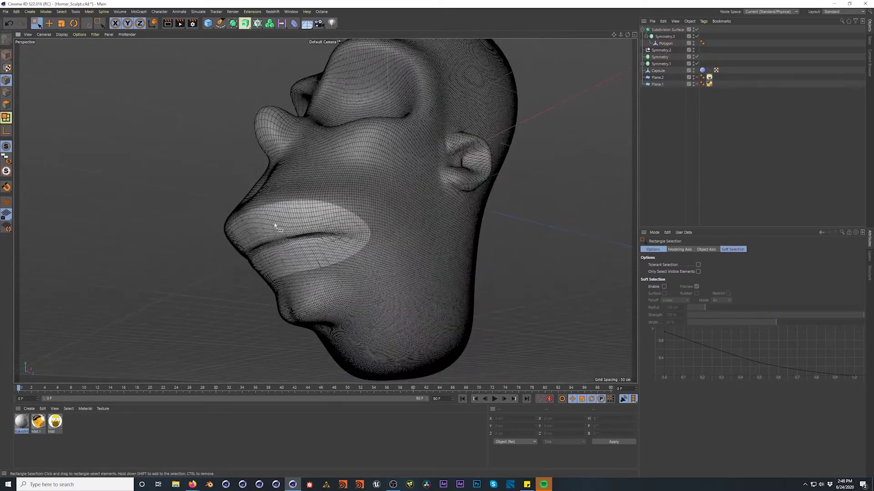
Hide the sculpted Capsule head and examine the mirrored, smoothed mouth loop on its own
alt+click(693, 70)
alt+drag(280, 213, 324, 231)
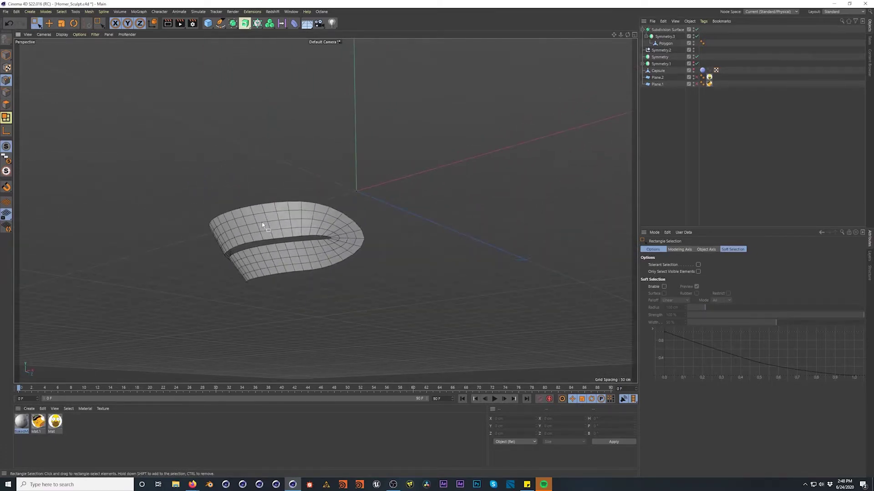
alt+drag(262, 224, 319, 235)
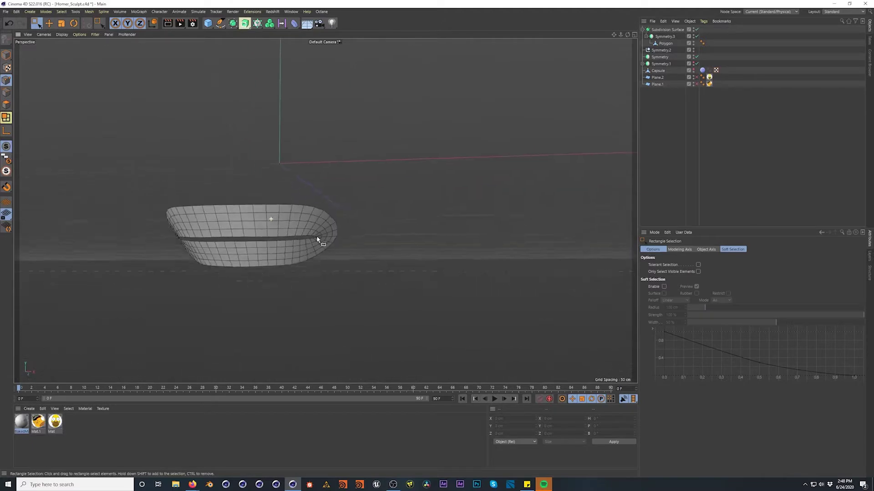
Disable the mouth's Symmetry and Subdivision Surface and show the Capsule head again
click(696, 37)
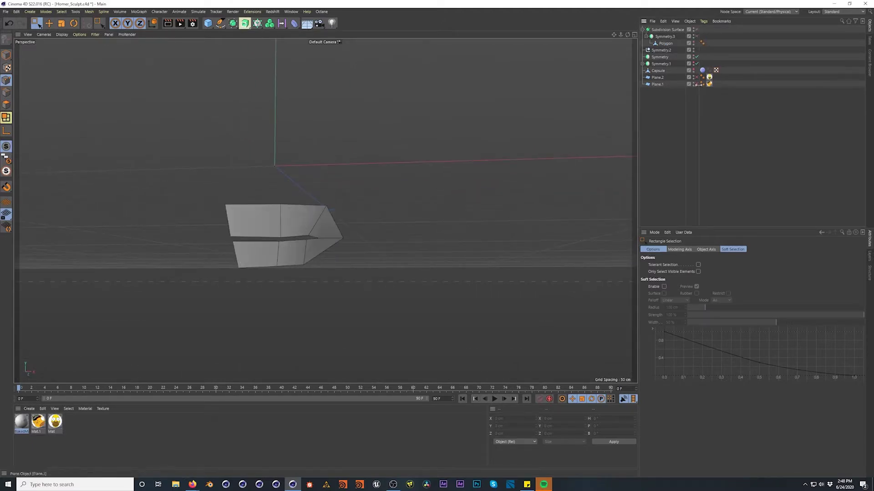
click(694, 70)
alt+drag(283, 185, 237, 257)
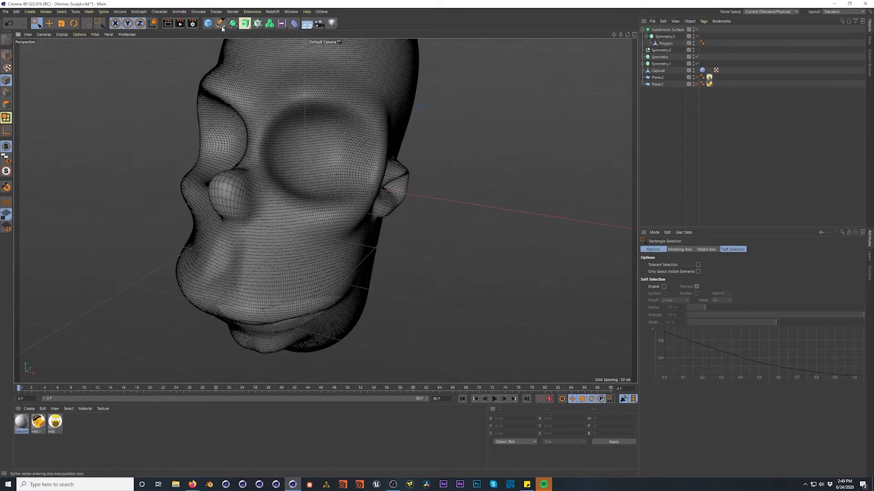
Start a new strip with the Polygon Pen, drawing polygons from the nose bridge down along the side of the nose
drag(99, 24, 142, 45)
mouse_move(254, 195)
alt+mouse_down()
mouse_move(302, 182)
mouse_move(250, 185)
alt+mouse_up()
alt+right_drag(250, 185, 318, 161)
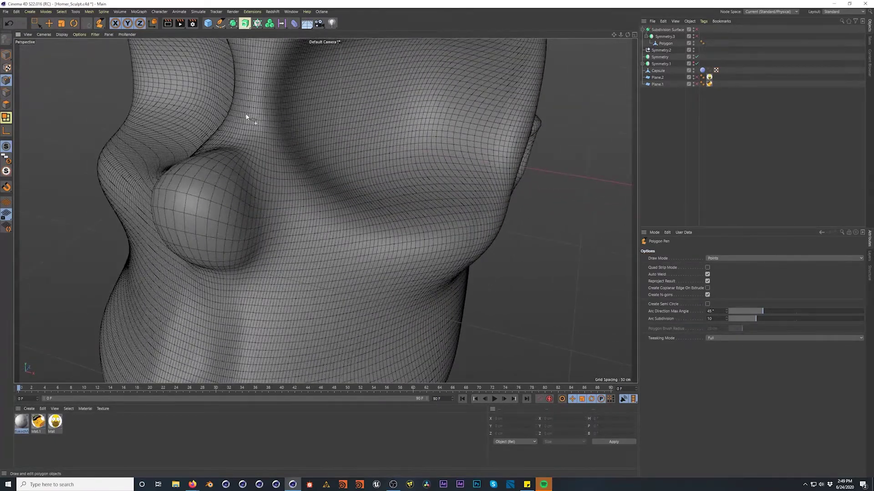
click(260, 215)
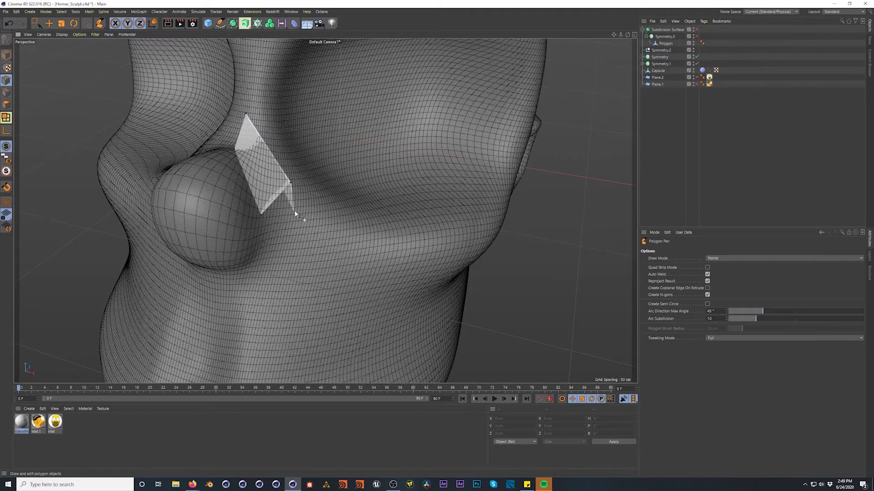
click(246, 114)
mouse_move(249, 194)
alt+mouse_down()
mouse_move(292, 190)
mouse_move(282, 192)
mouse_move(291, 264)
mouse_move(269, 257)
mouse_move(322, 219)
alt+mouse_up()
alt+drag(272, 258, 314, 236)
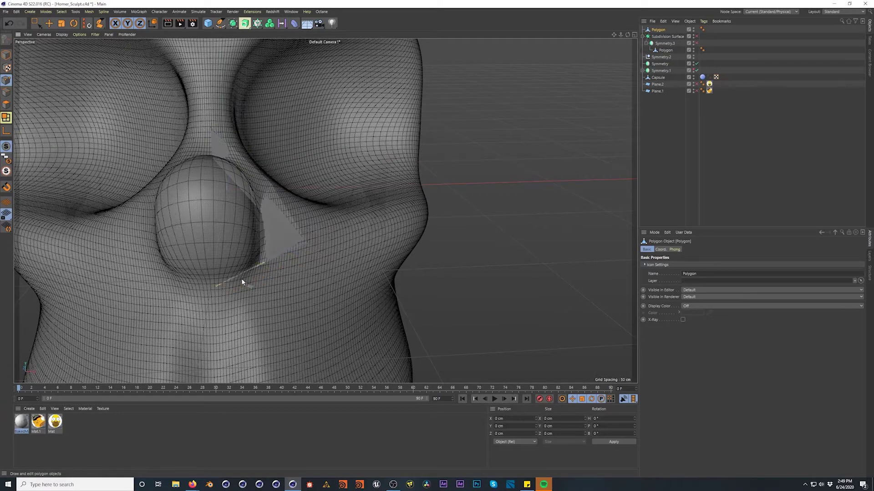
Extend the nose strip under the nose to the face's centre line and lower the strip's outer corner point
drag(270, 254, 260, 311)
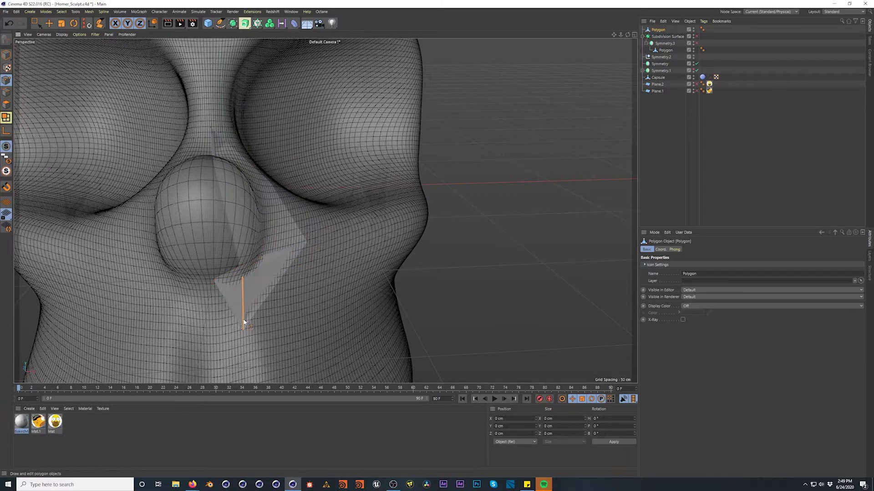
key(ctrl+z)
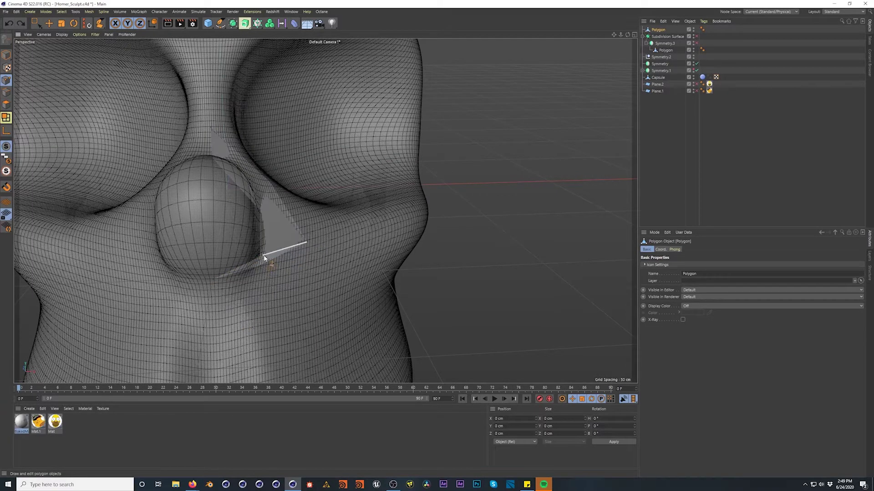
drag(276, 261, 214, 284)
drag(258, 320, 220, 323)
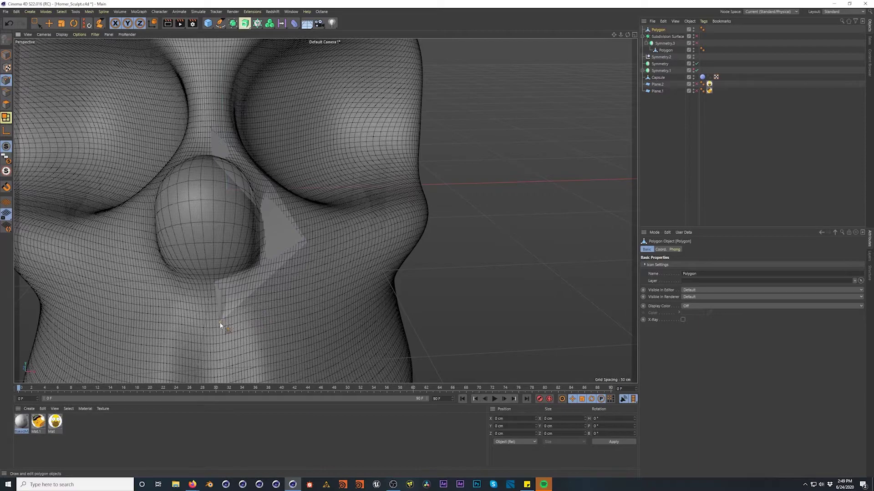
drag(307, 246, 307, 273)
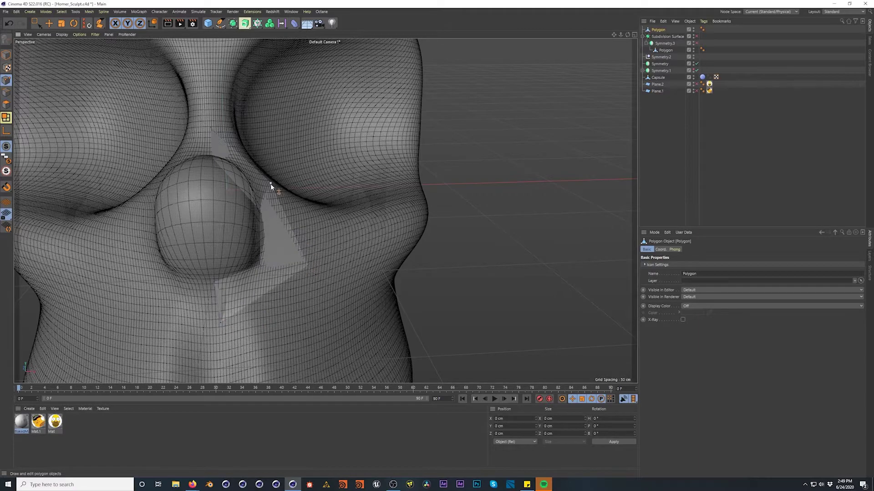
alt+drag(273, 238, 232, 240)
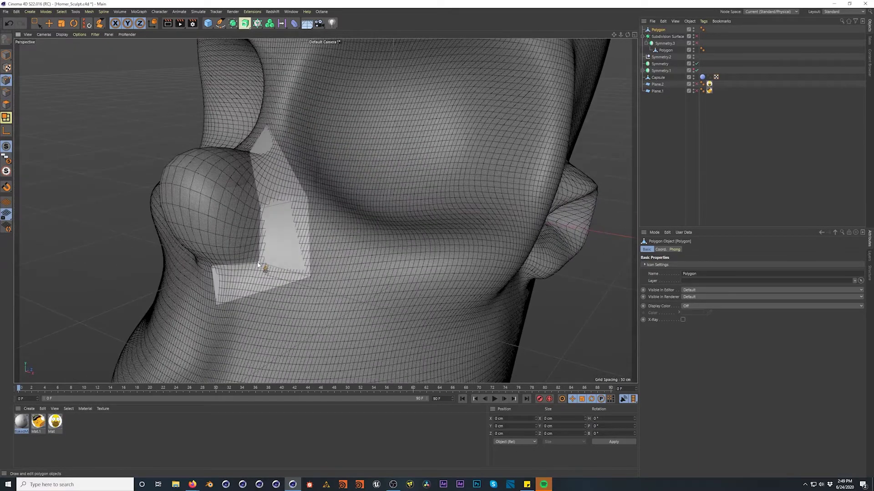
Extrude the strip's inner edges onto the nose and shape the new polygons to cover half of the nose ball
mouse_move(228, 259)
ctrl+mouse_down()
mouse_move(204, 227)
mouse_move(245, 195)
mouse_move(250, 209)
ctrl+mouse_up()
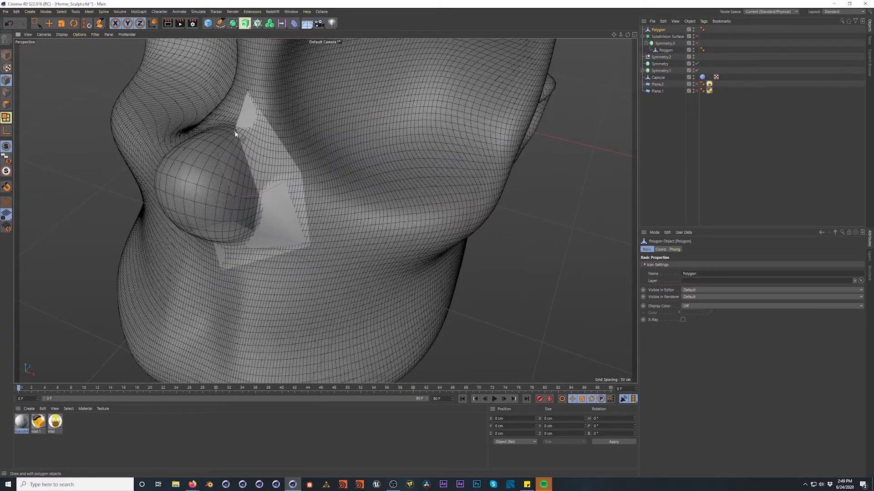
mouse_move(235, 132)
alt+mouse_down()
mouse_move(246, 169)
mouse_move(225, 186)
alt+mouse_up()
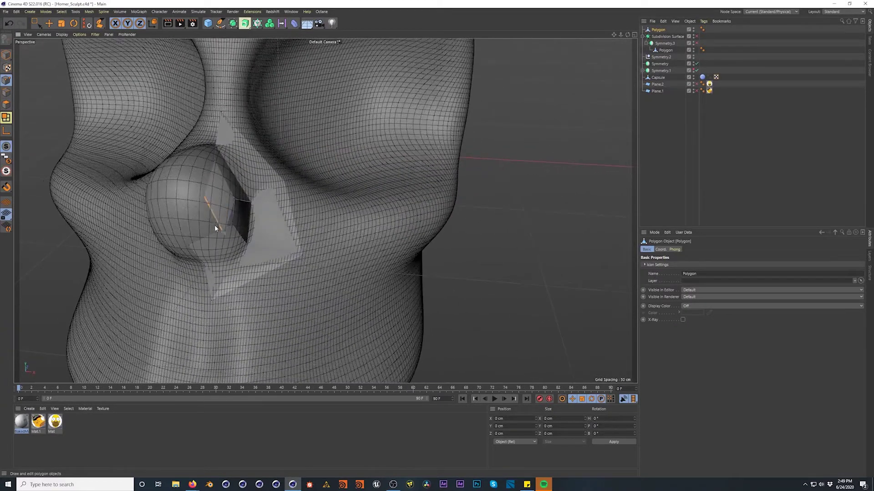
ctrl+drag(214, 228, 211, 234)
alt+drag(212, 203, 245, 198)
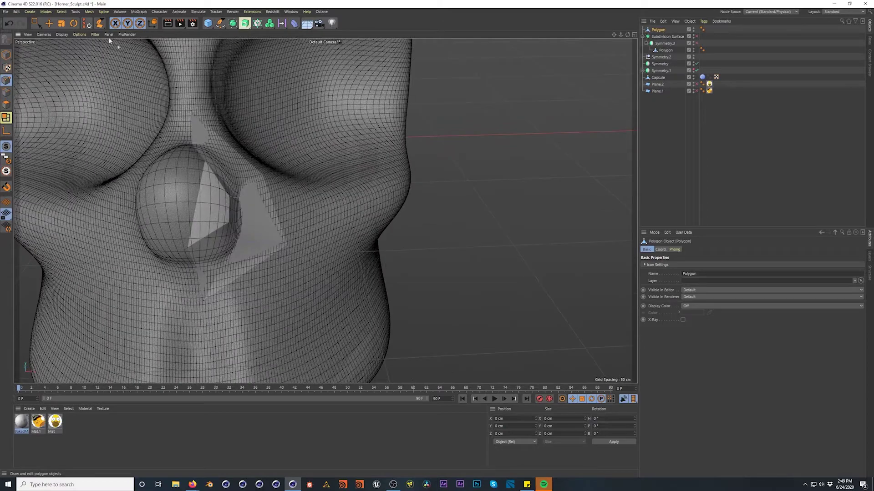
Select the nose mesh's six centre-line points and set both their X size and X position to 0 cm
drag(35, 23, 68, 45)
alt+drag(202, 198, 207, 173)
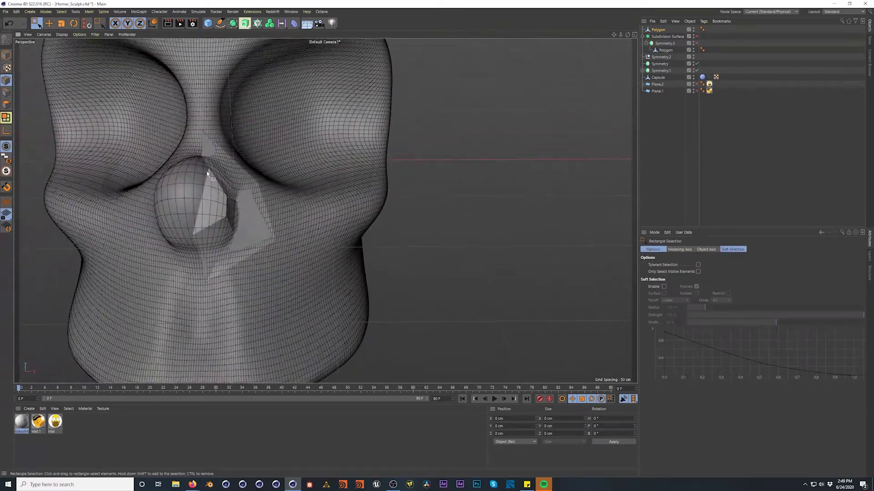
drag(198, 126, 223, 175)
shift+drag(191, 218, 202, 235)
mouse_move(226, 266)
alt+mouse_down()
mouse_move(241, 253)
mouse_move(228, 279)
alt+mouse_up()
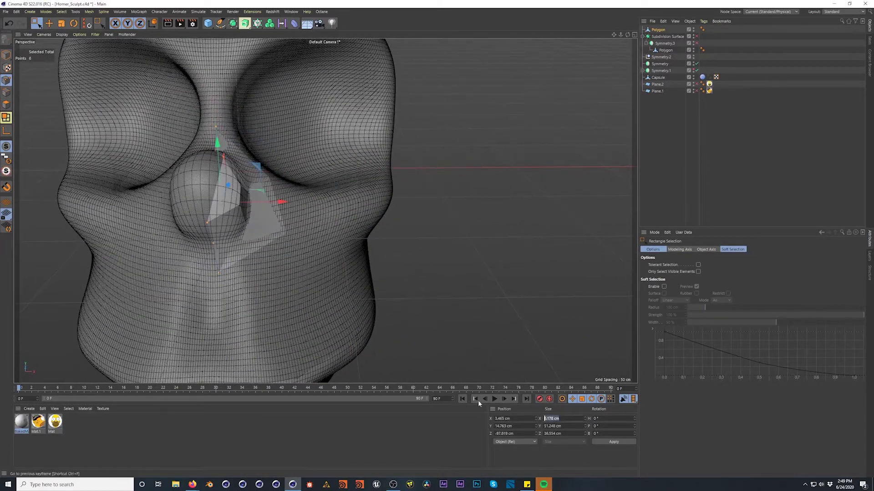
text(0)
key(Return)
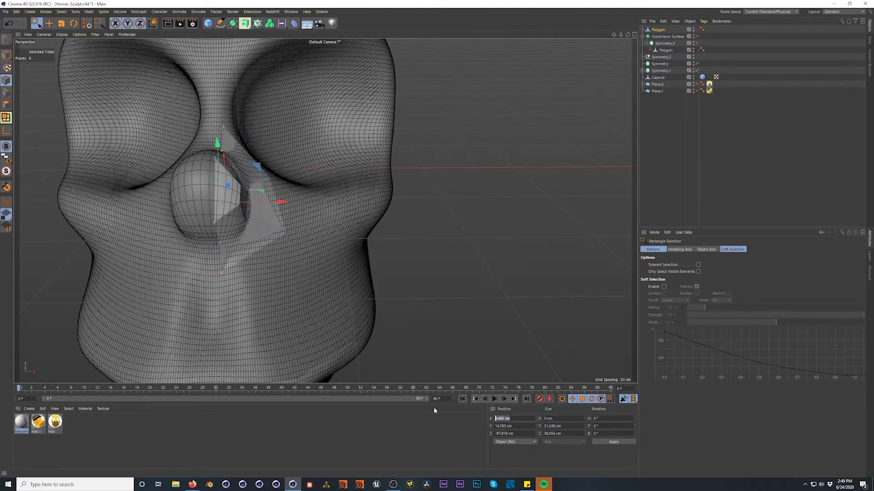
text(0)
key(Return)
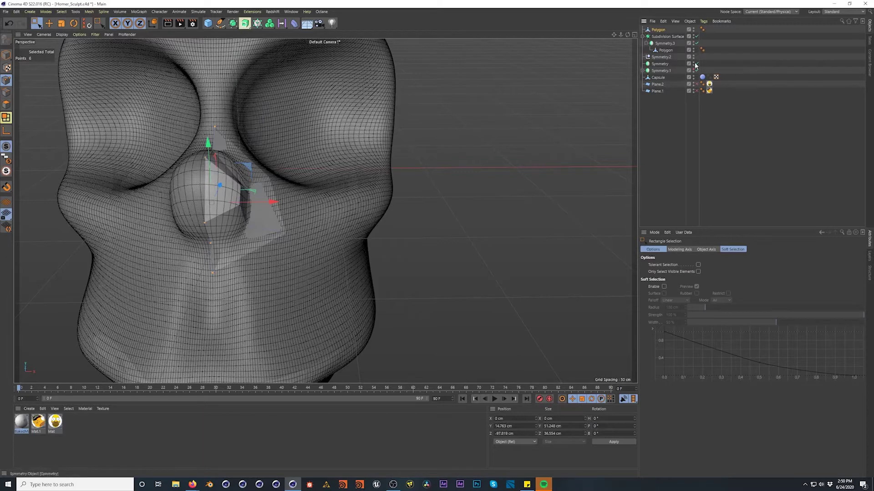
With the generators enabled, nest the nose Polygon under Symmetry.3 and merge it with the mouth Polygon using Connect Objects + Delete
click(656, 31)
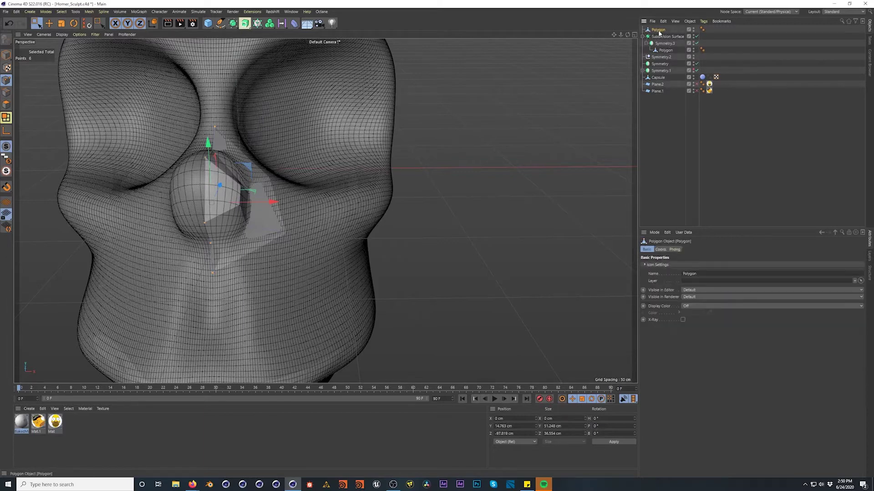
drag(668, 44, 667, 44)
ctrl+click(665, 50)
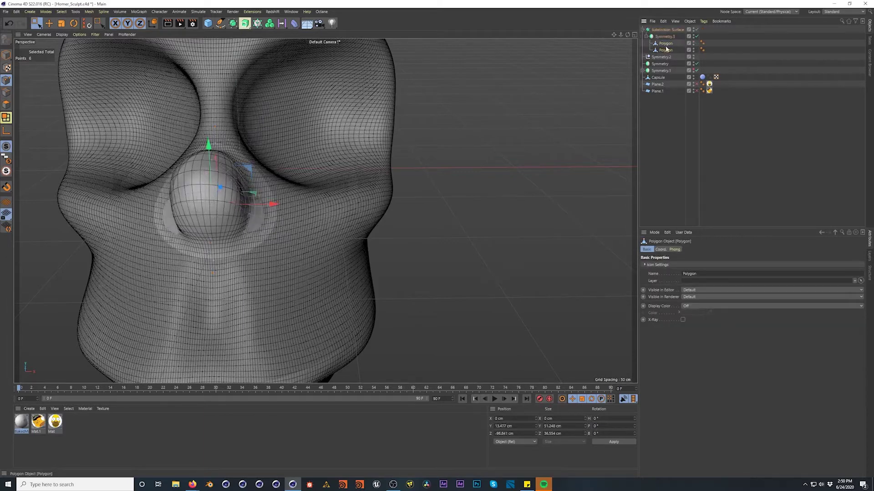
click(690, 22)
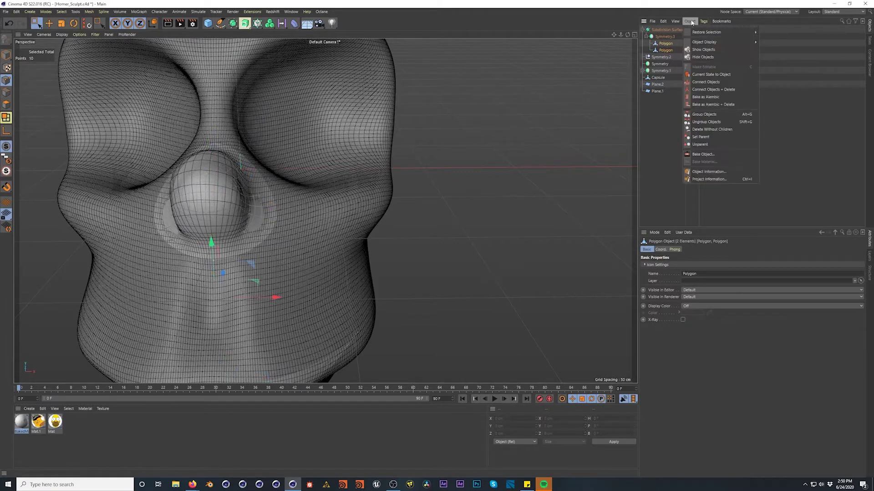
click(733, 91)
click(669, 109)
alt+drag(253, 218, 296, 241)
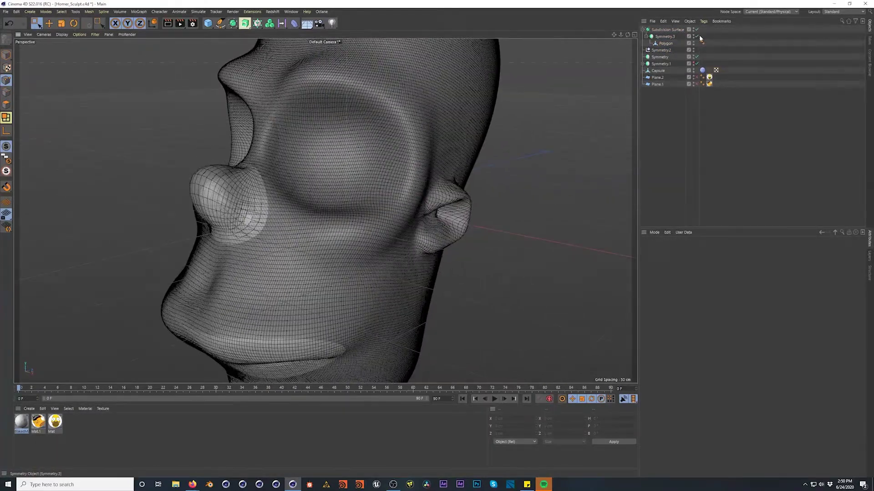
Compare the nose and mouth meshes with and without mirroring and subdivision, and examine them with the Capsule head temporarily hidden
drag(697, 36, 698, 29)
alt+drag(299, 217, 405, 213)
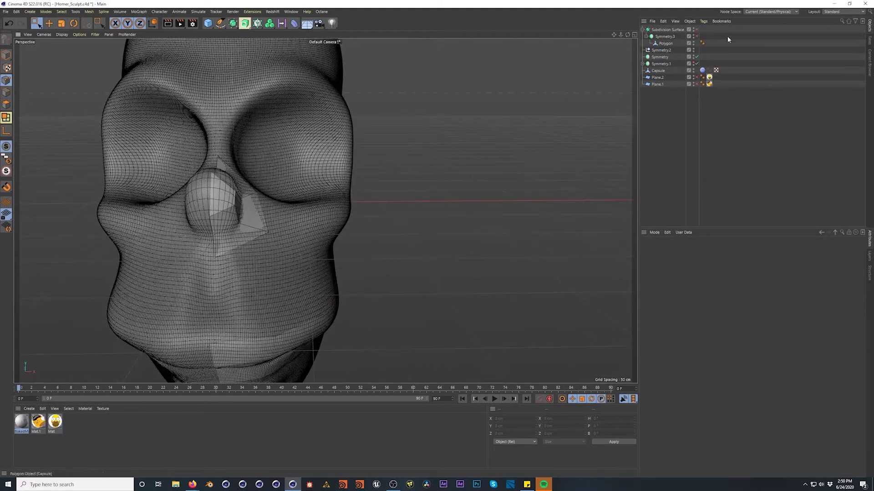
click(696, 37)
click(696, 29)
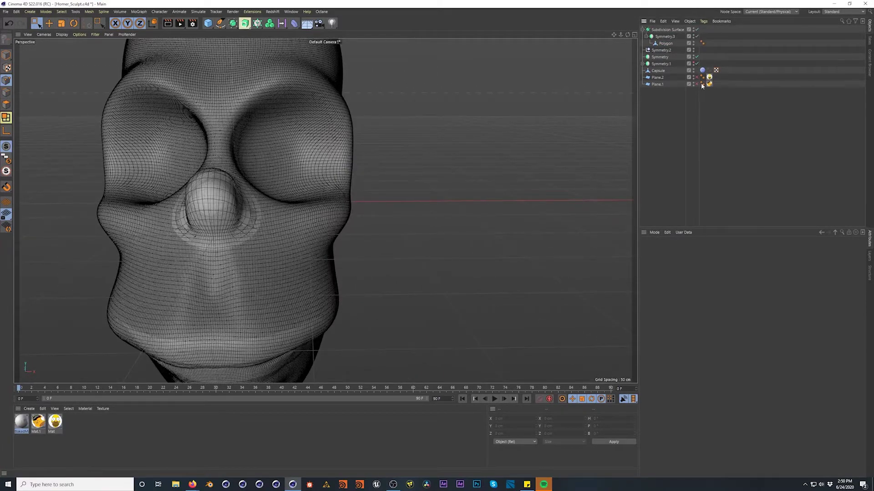
alt+double_click(693, 71)
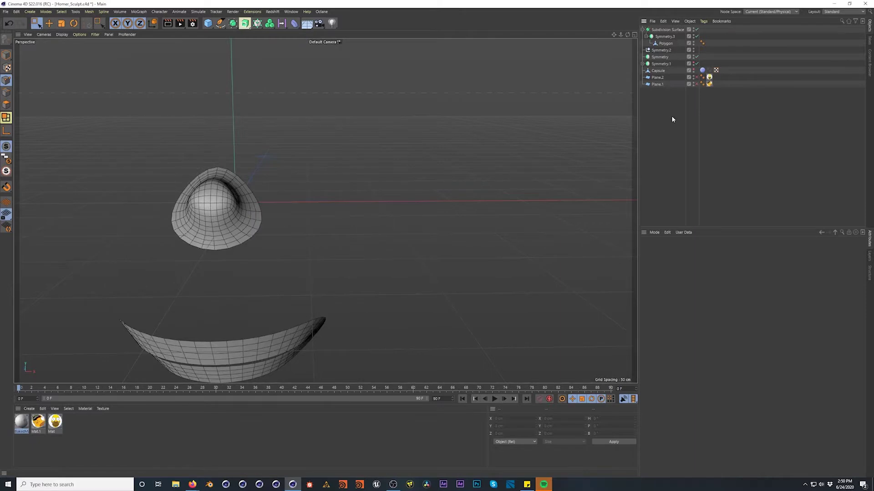
alt+drag(206, 211, 136, 203)
alt+middle_drag(240, 214, 291, 120)
alt+drag(291, 121, 457, 139)
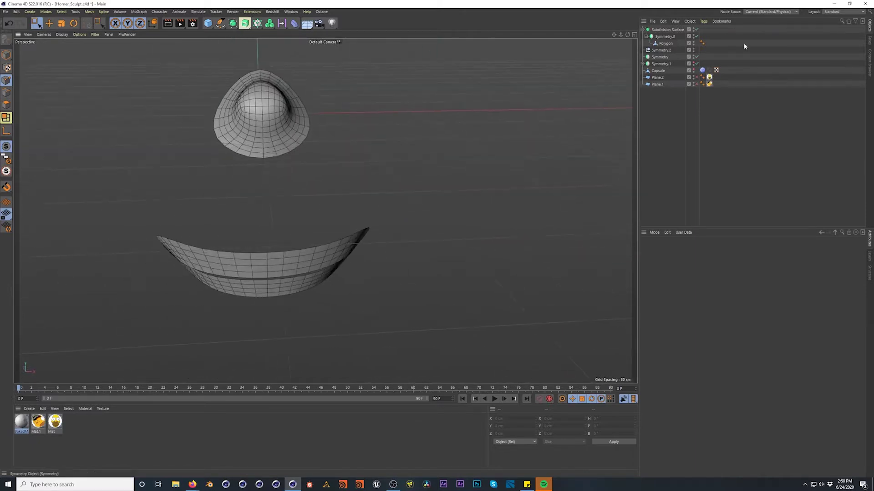
click(694, 70)
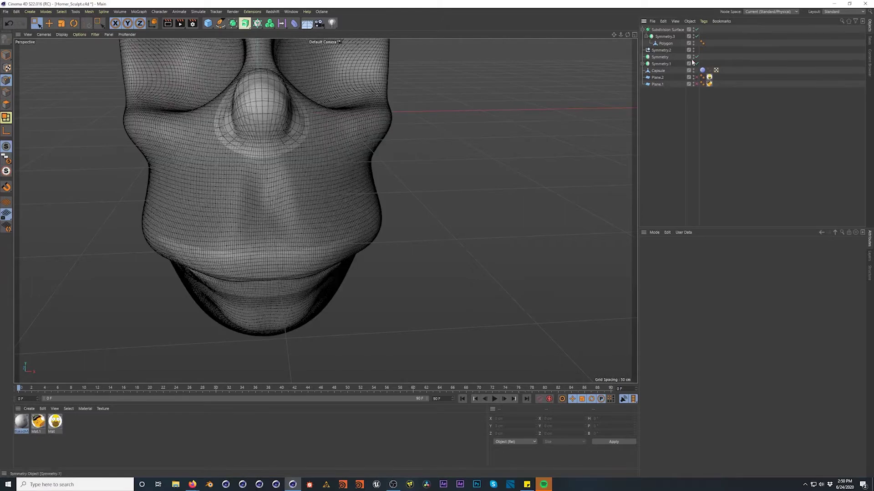
With the generators disabled, extend the merged Polygon from beside the nose along the eye socket's inner and lower rim using the Polygon Pen
click(696, 36)
alt+drag(352, 91, 235, 130)
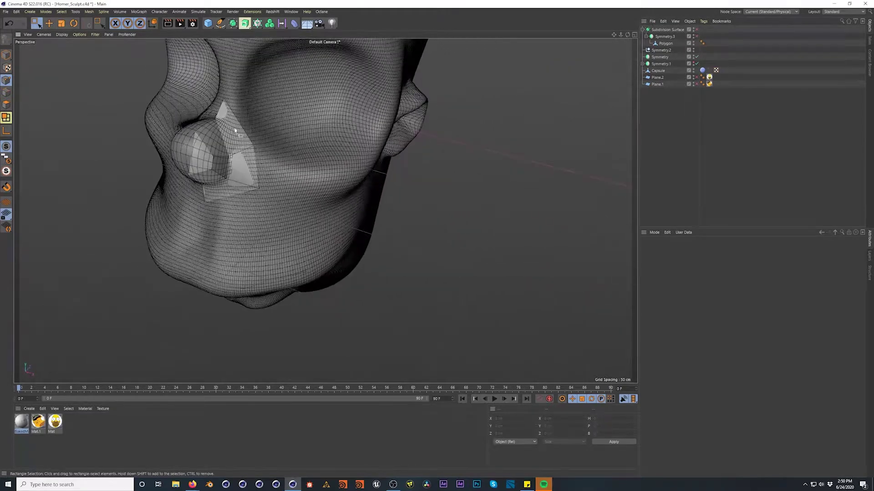
click(665, 44)
drag(99, 23, 144, 44)
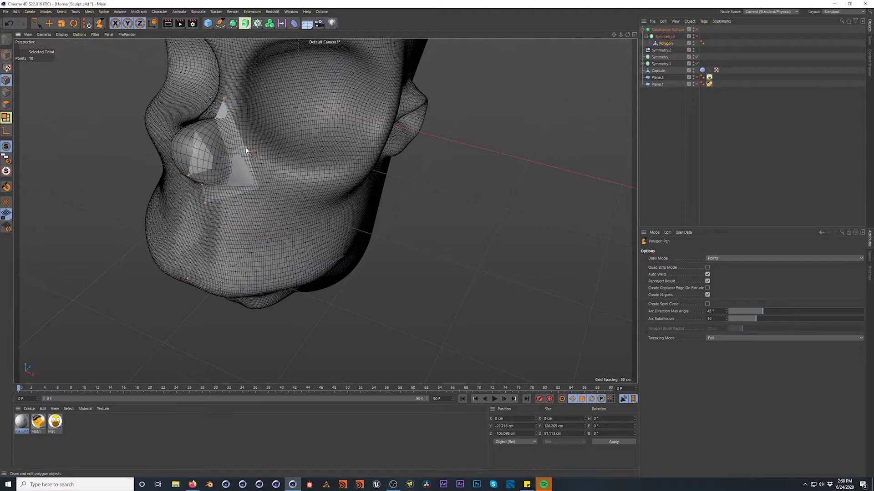
ctrl+drag(235, 124, 226, 74)
drag(254, 120, 251, 120)
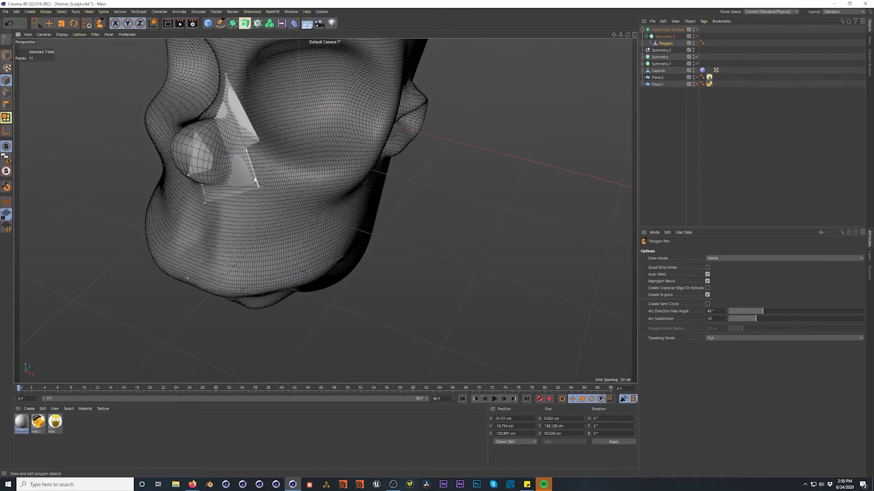
drag(255, 145, 344, 194)
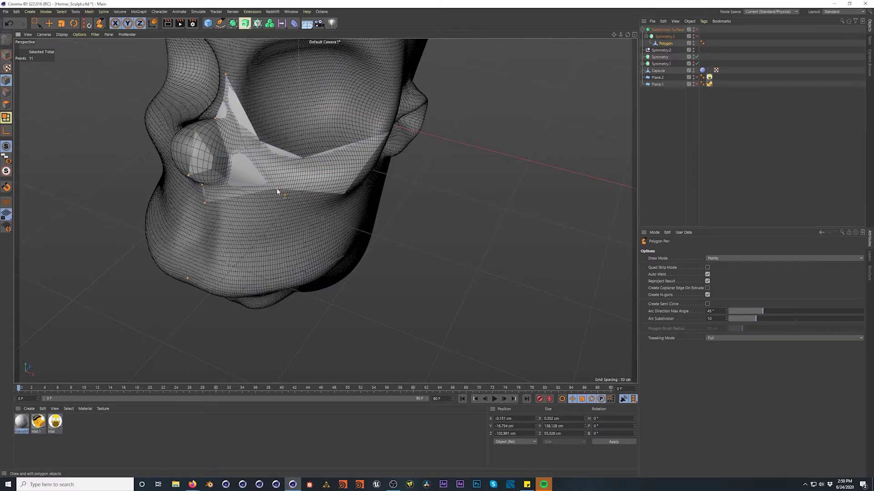
alt+drag(300, 181, 275, 209)
Continue the strip up the eye socket's outer side and across its upper rim to close the loop near the nose bridge
drag(200, 219, 203, 226)
alt+drag(316, 197, 292, 131)
alt+drag(386, 224, 391, 274)
drag(433, 223, 466, 139)
ctrl+drag(443, 152, 401, 119)
alt+drag(398, 220, 387, 207)
ctrl+drag(383, 95, 299, 86)
mouse_move(308, 122)
alt+mouse_down()
mouse_move(334, 113)
mouse_move(356, 121)
mouse_move(306, 120)
mouse_move(313, 117)
alt+mouse_up()
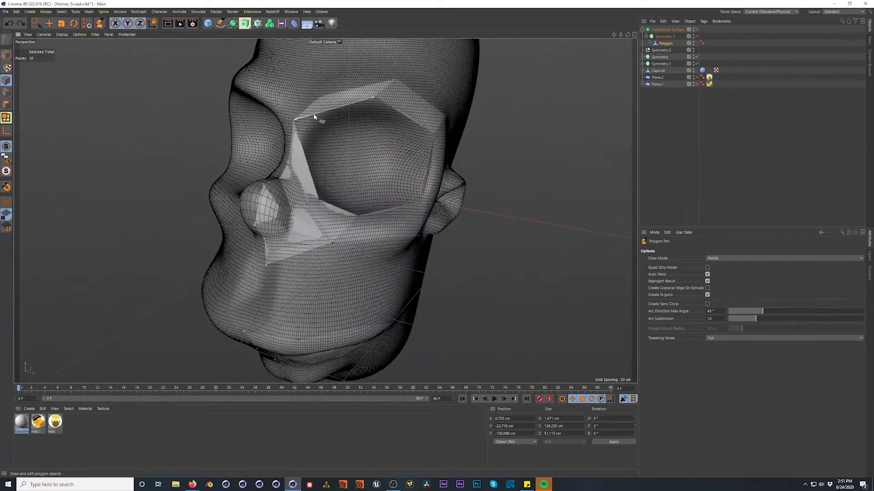
Reposition the eye-socket loop's points beside the nose bridge, along the inner lower rim and at the lower outer corner
click(313, 116)
drag(318, 197, 302, 157)
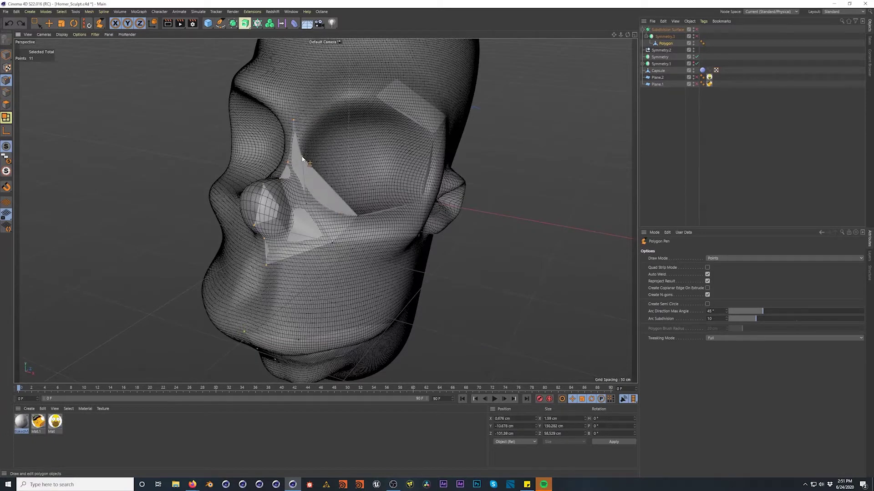
drag(357, 218, 332, 220)
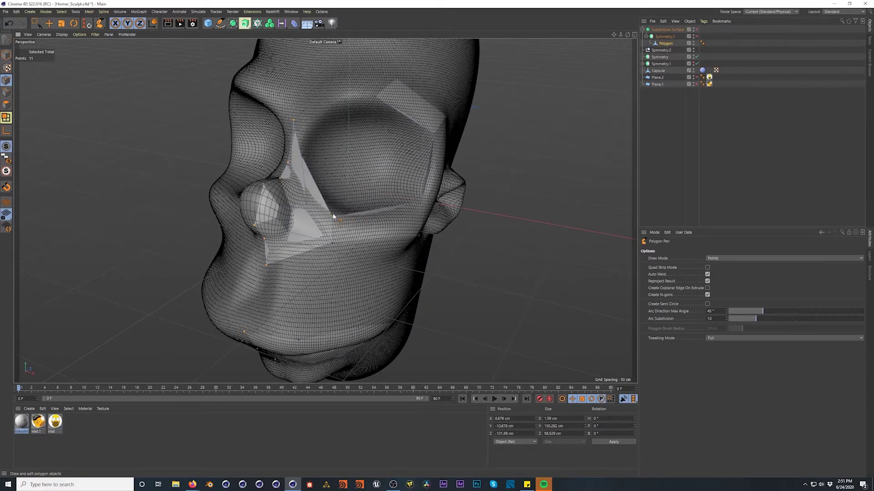
drag(301, 158, 309, 187)
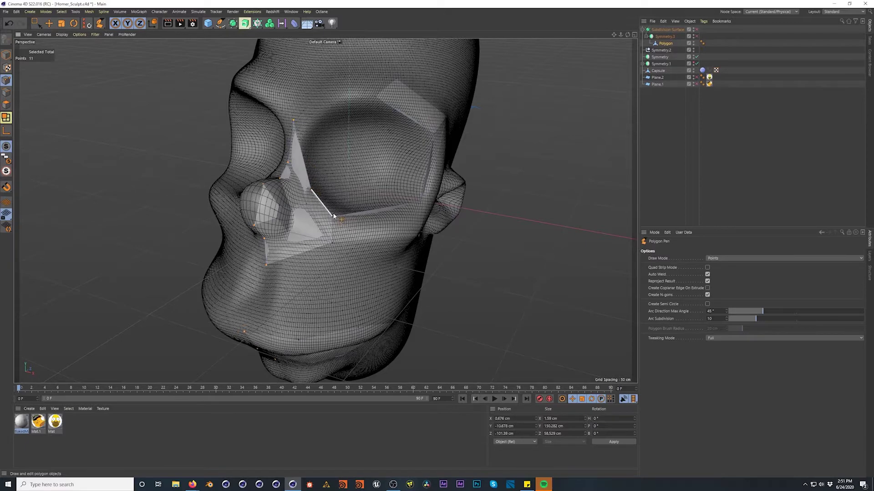
drag(334, 214, 352, 230)
drag(304, 133, 290, 147)
alt+drag(332, 241, 284, 230)
drag(446, 262, 439, 251)
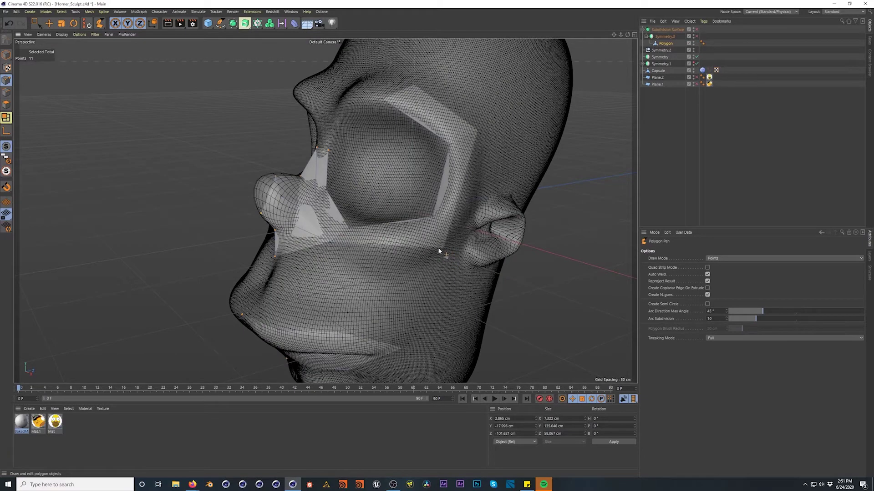
Bridge the gap between the eye socket's upper rim and the nose bridge with the Polygon Pen to close the loop
alt+drag(426, 115, 450, 127)
ctrl+drag(393, 93, 302, 156)
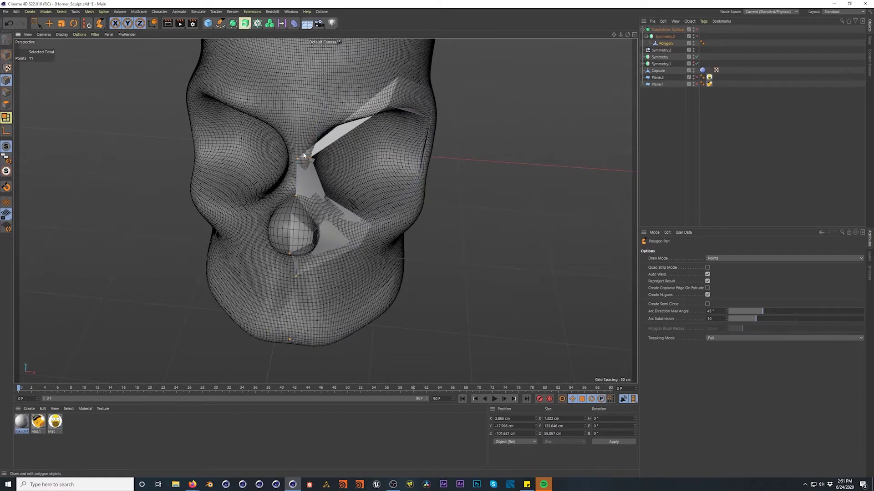
alt+drag(298, 156, 301, 127)
alt+drag(330, 160, 321, 197)
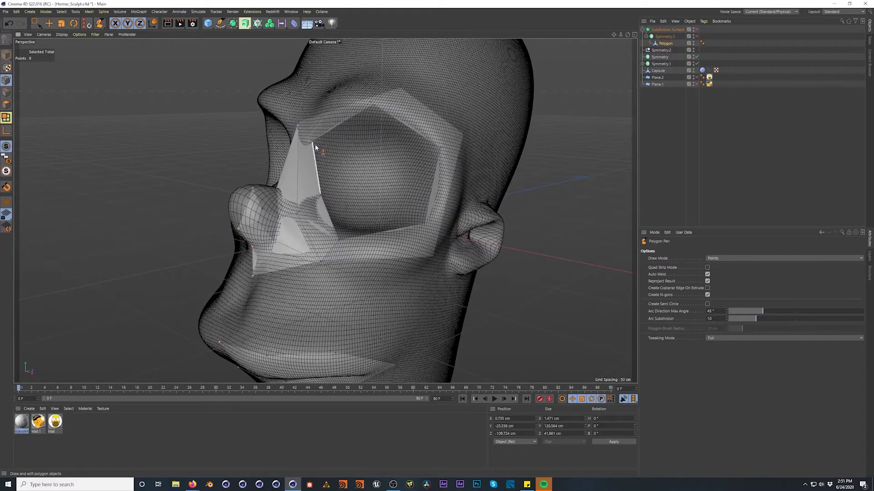
Extend the loop's inner edges into the eye socket as a ring of polygons and fill the remaining centre hole
drag(315, 146, 321, 150)
alt+drag(373, 132, 438, 147)
alt+drag(429, 210, 358, 206)
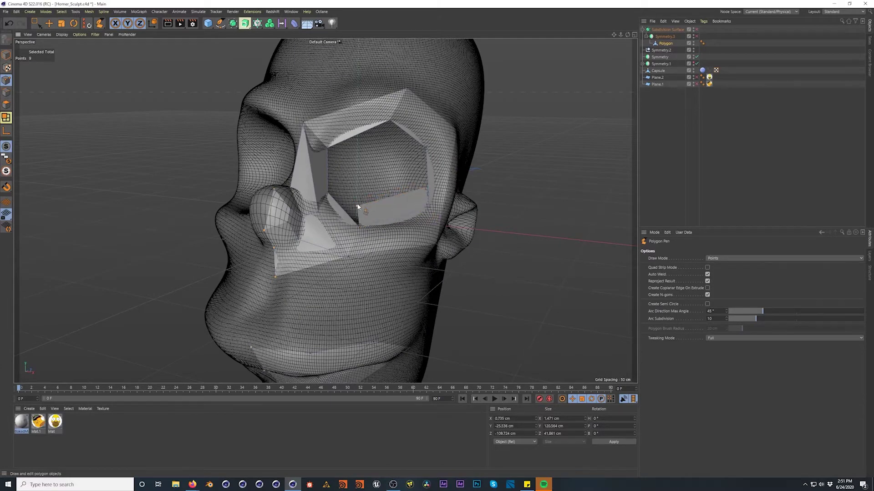
drag(427, 191, 355, 182)
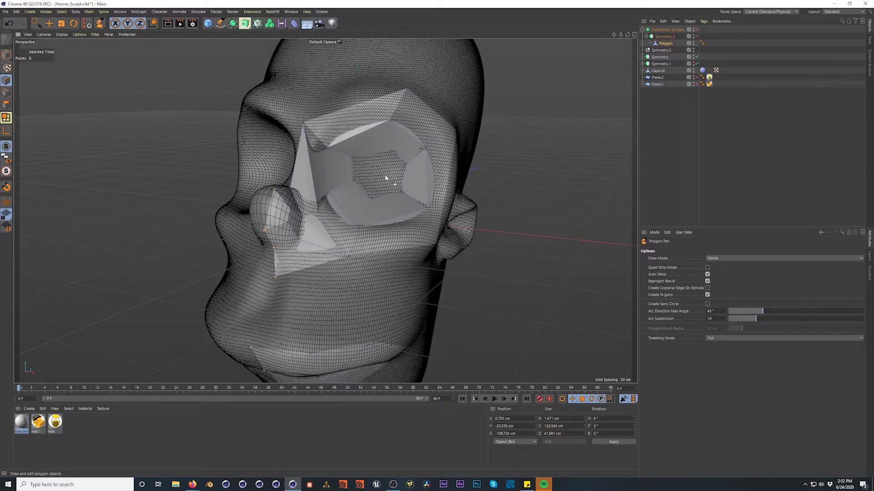
scroll(400, 185, up, 2)
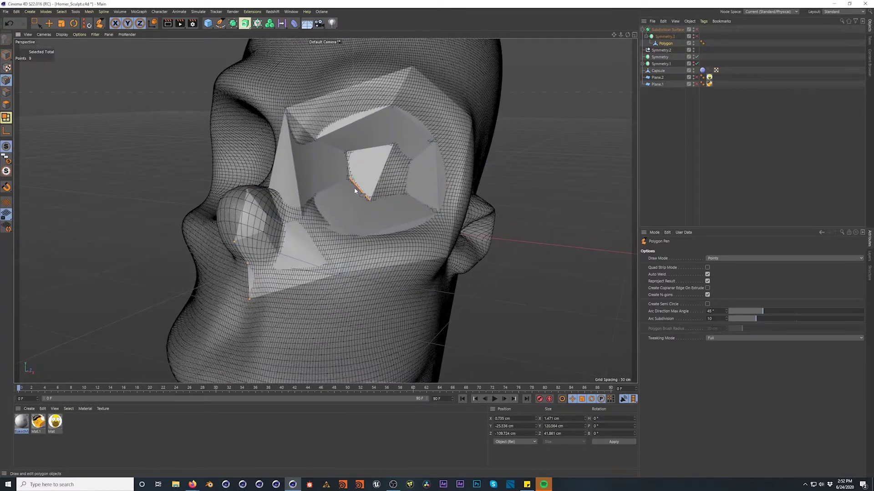
ctrl+drag(400, 154, 387, 199)
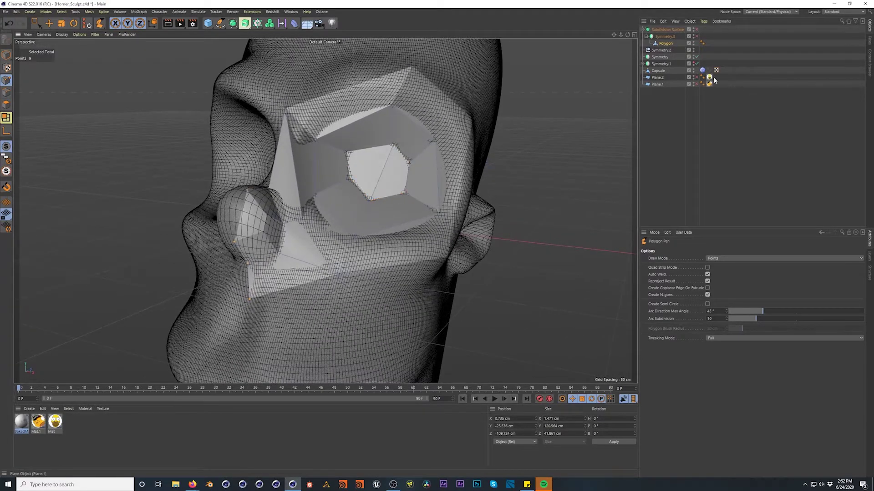
Preview the eye-socket mesh with mirroring and subdivision enabled, and return to the unsmoothed Polygon
click(696, 36)
click(696, 29)
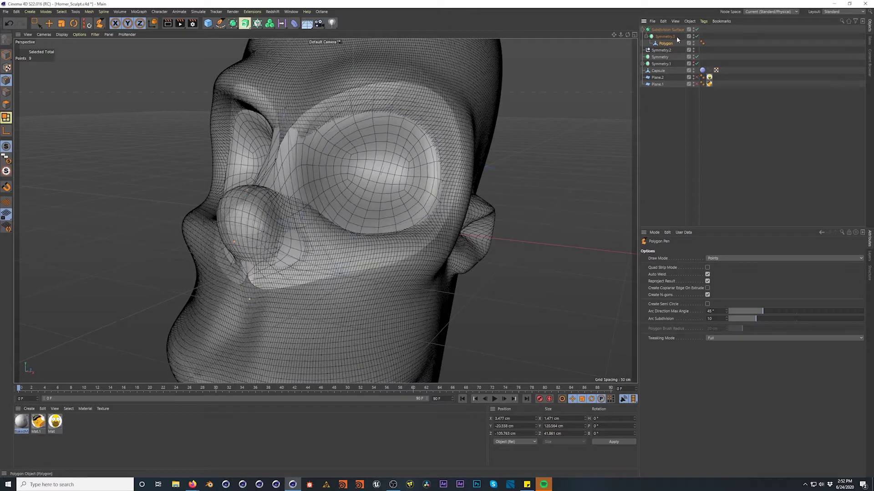
click(696, 30)
click(667, 44)
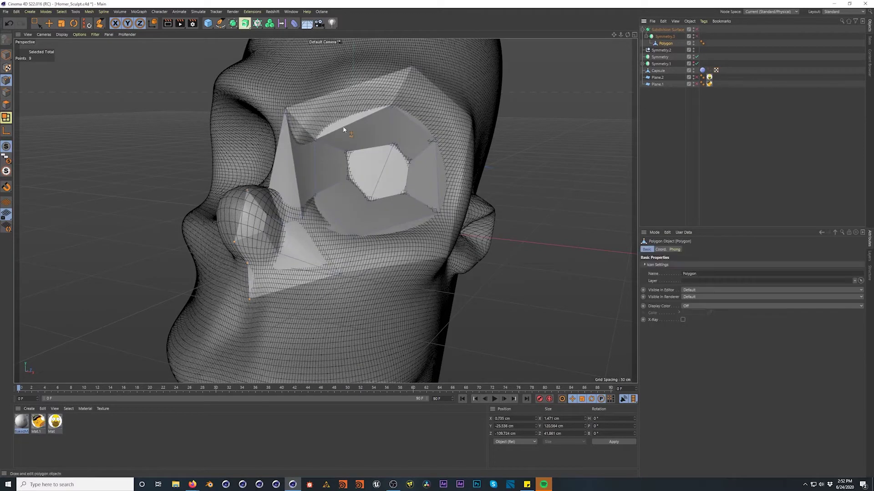
Select the centre-line points from the nose bridge down to the mouth and set their X position and X size to 0 cm
alt+drag(305, 131, 375, 129)
drag(38, 25, 65, 44)
drag(276, 99, 300, 141)
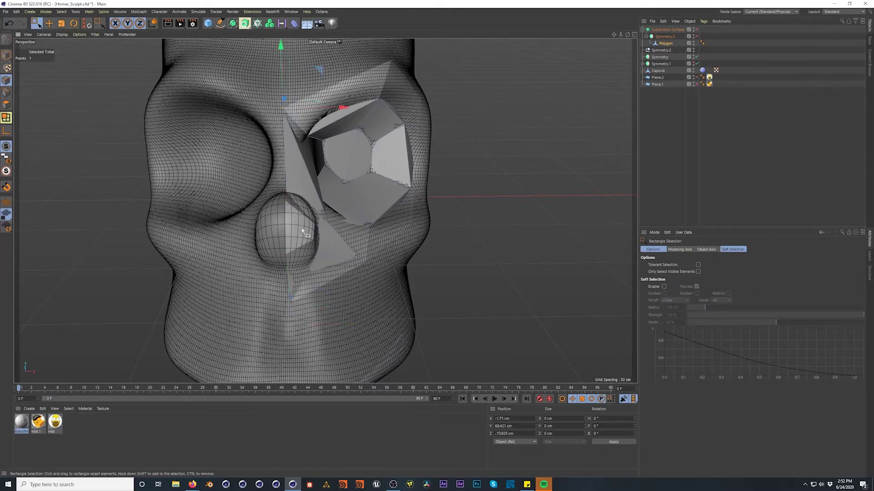
drag(276, 181, 317, 298)
alt+middle_drag(318, 298, 317, 226)
shift+drag(284, 199, 317, 288)
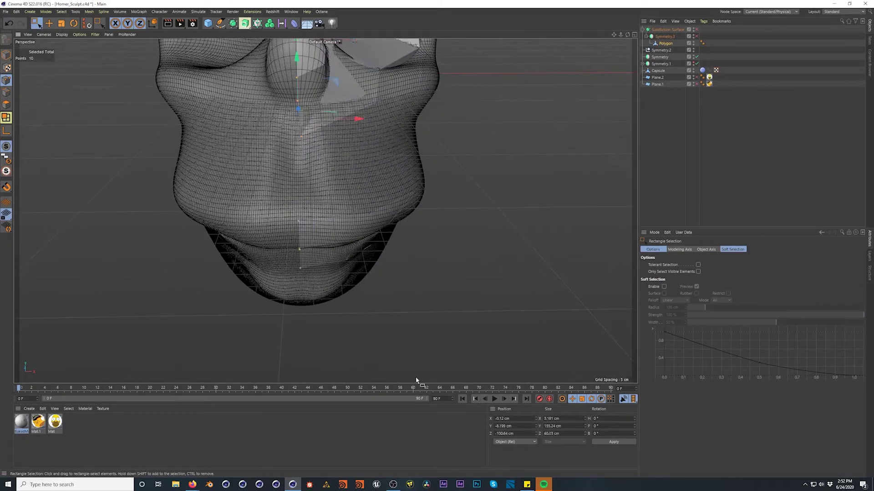
drag(560, 420, 519, 405)
text(0)
key(Return)
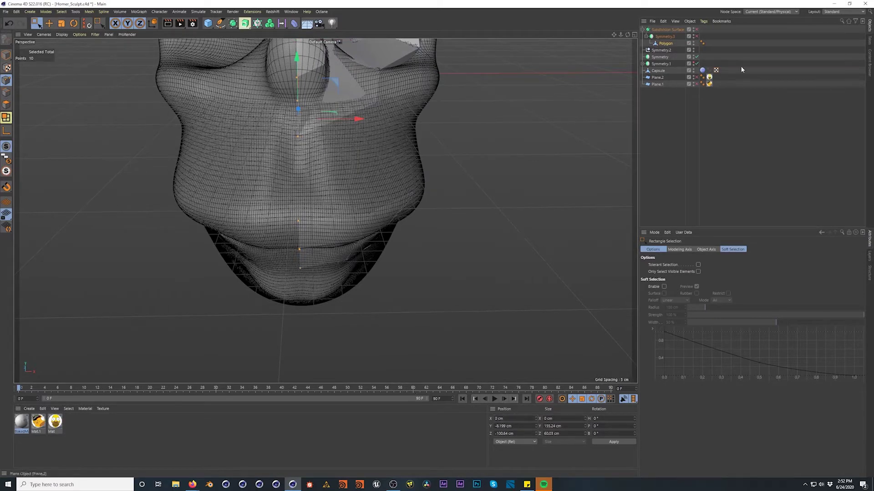
Examine the mirrored, subdivided face mesh from several angles with the Capsule head temporarily hidden
click(696, 37)
click(696, 30)
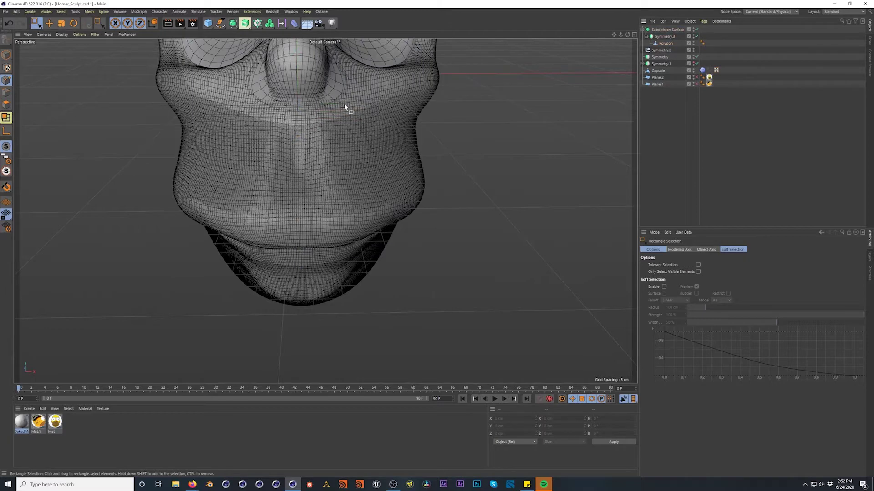
scroll(291, 116, down, 3)
alt+drag(291, 119, 843, 121)
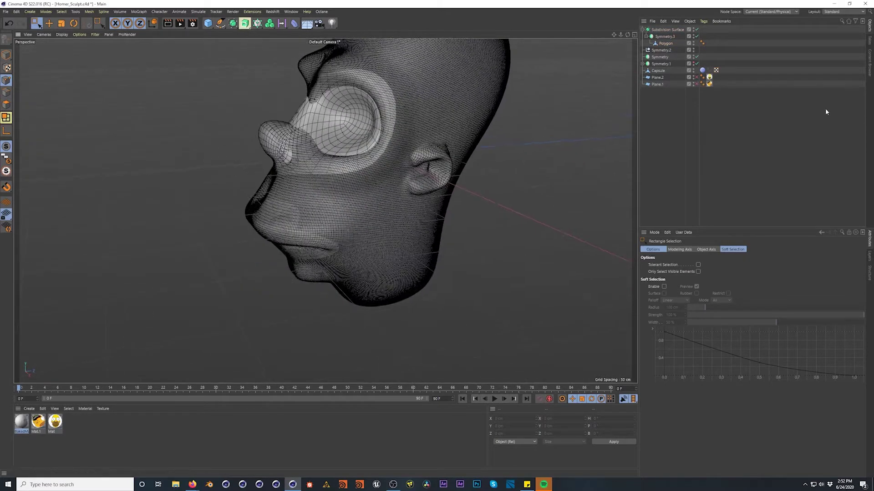
alt+click(693, 70)
alt+drag(285, 125, 355, 136)
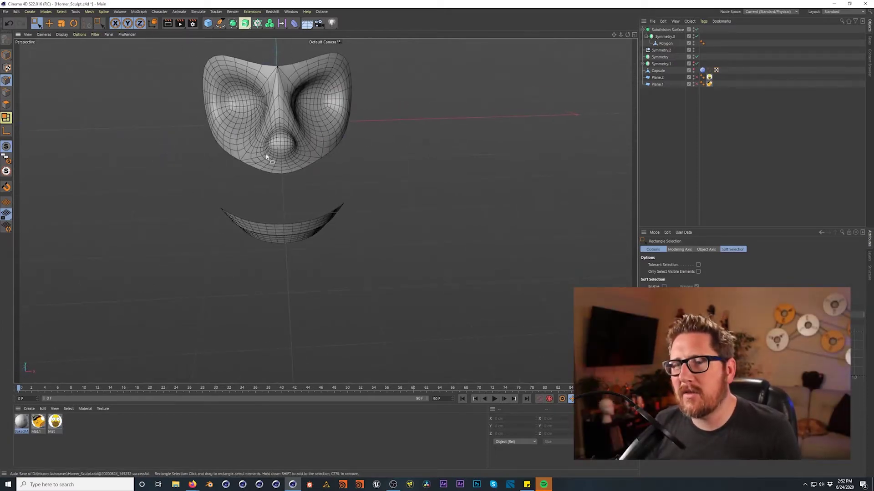
alt+drag(274, 139, 334, 130)
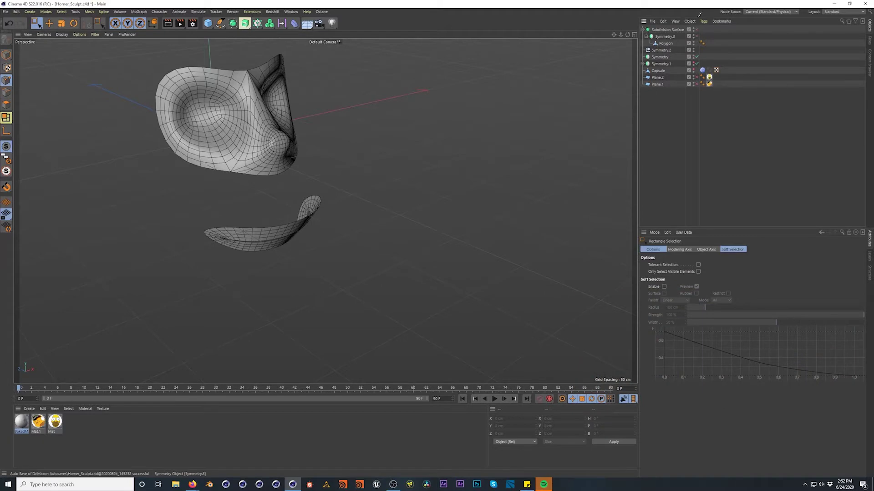
click(693, 70)
click(693, 70)
With the generators disabled, draw a new four-sided polygon on the underside of the neck from its front centre line using the Polygon Pen
alt+drag(282, 170, 306, 181)
scroll(308, 218, down, 3)
alt+drag(308, 254, 336, 198)
alt+right_drag(337, 198, 432, 177)
alt+middle_drag(343, 199, 338, 149)
alt+drag(338, 149, 342, 130)
click(104, 25)
click(130, 45)
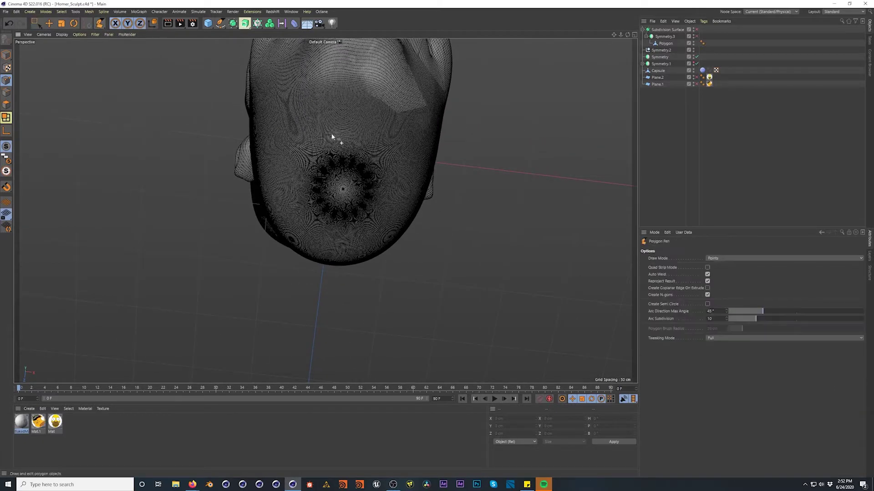
click(348, 120)
click(343, 176)
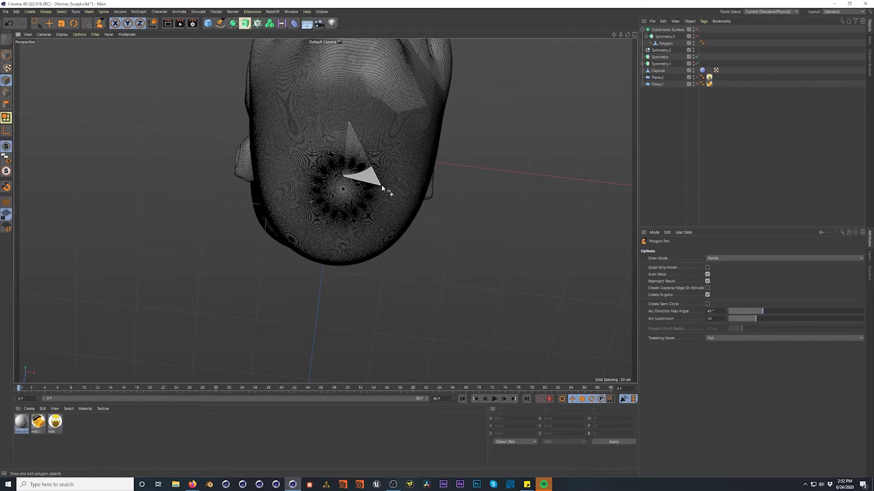
click(381, 185)
click(350, 123)
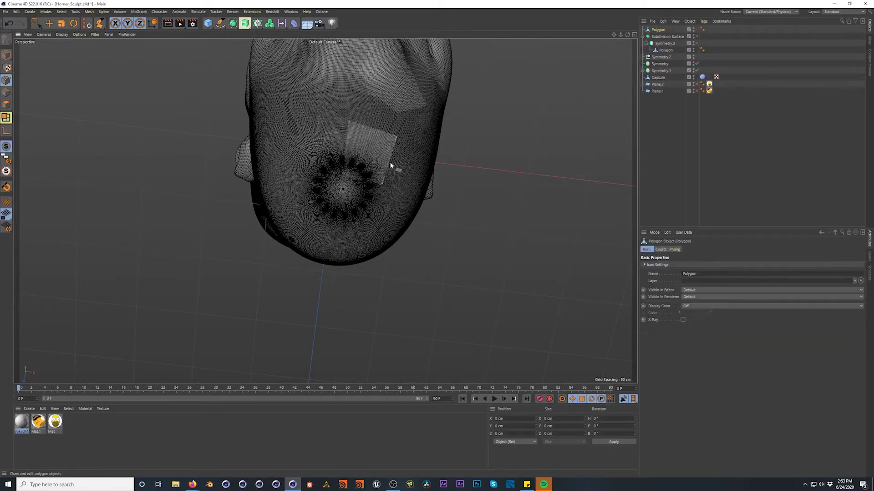
Extend the neck polygon around one side to the rear centre line, forming a half ring around the neck's base
ctrl+drag(389, 163, 402, 194)
click(406, 158)
click(393, 214)
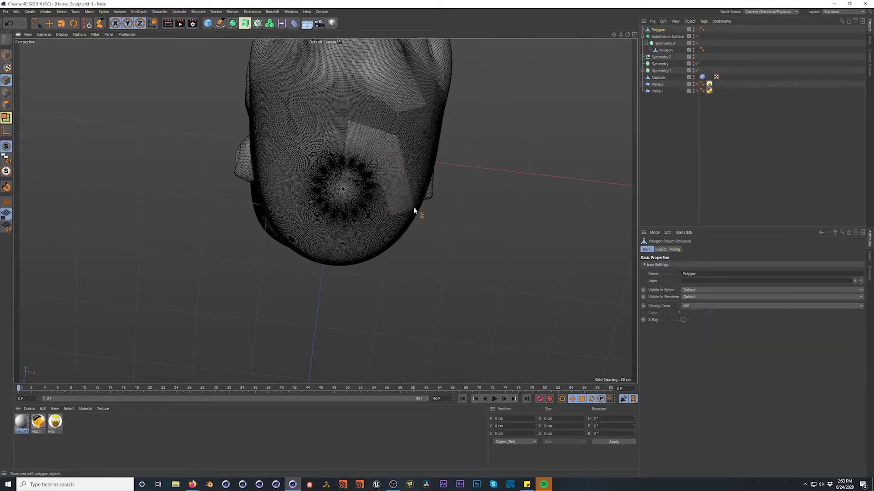
click(413, 212)
alt+drag(414, 212, 388, 196)
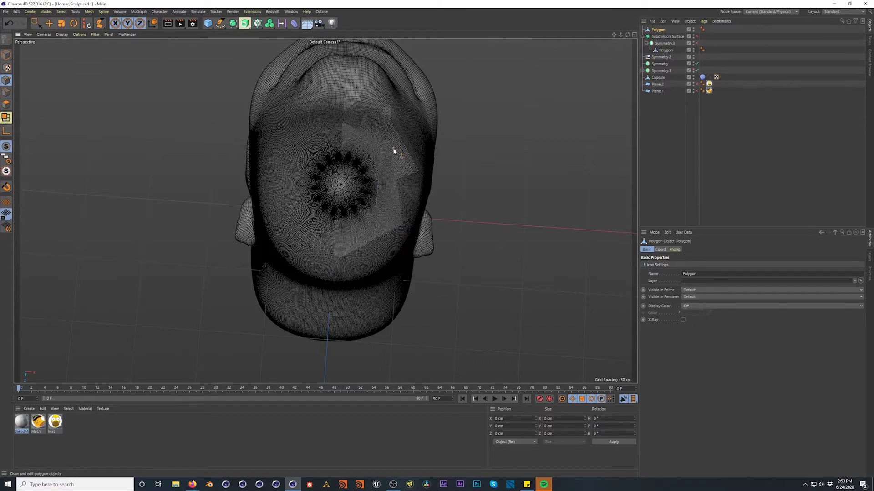
alt+drag(382, 162, 353, 223)
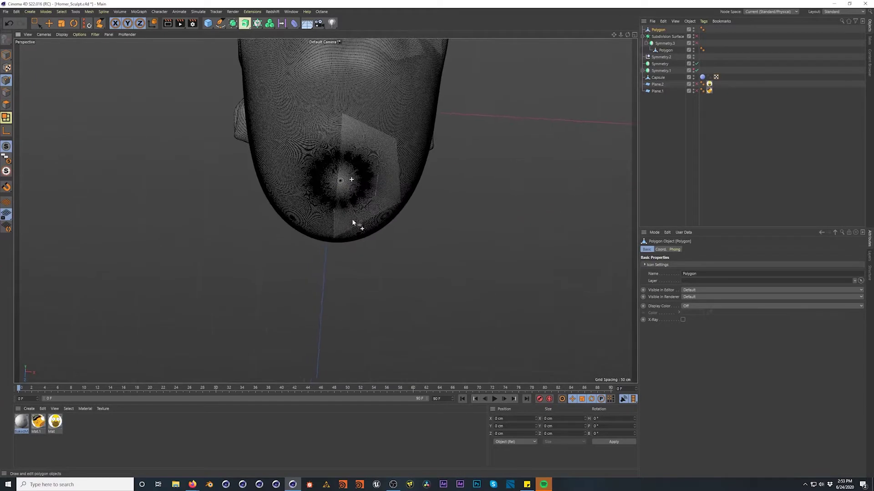
Select the neck strip's points on the centre line, set their X position to 0 cm and clear the object selection
drag(37, 23, 68, 44)
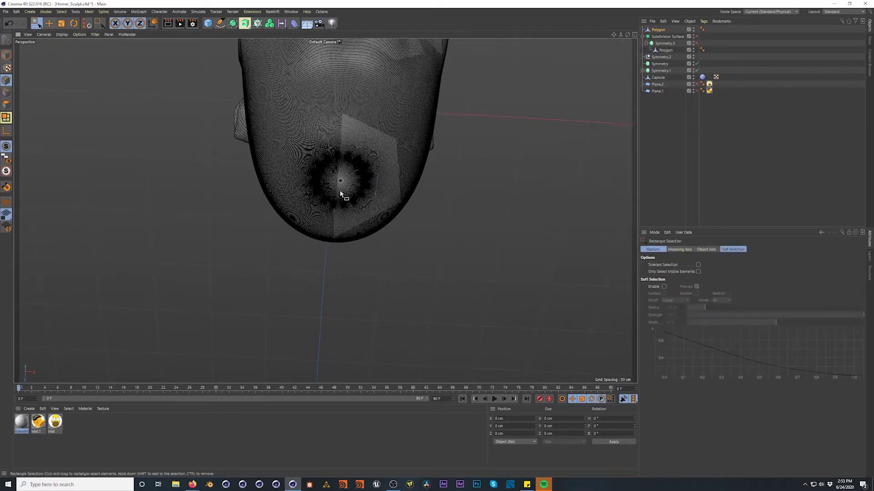
alt+drag(339, 191, 340, 245)
drag(302, 101, 357, 227)
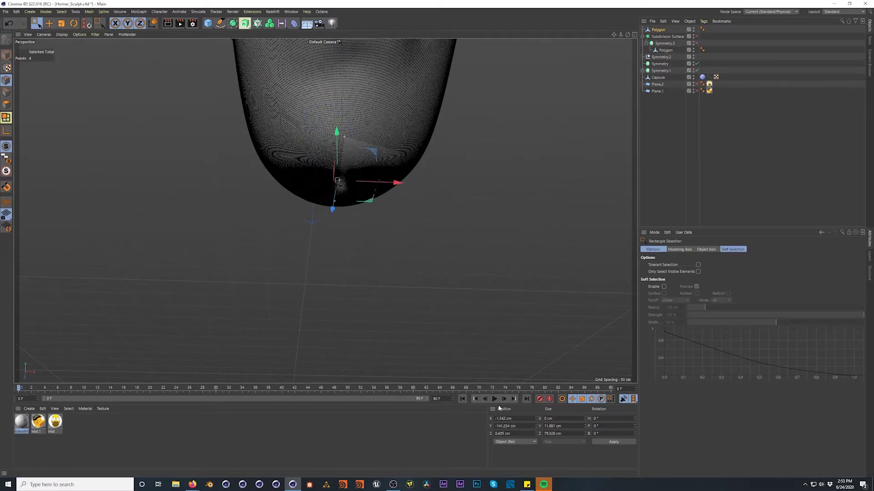
text(0)
key(Return)
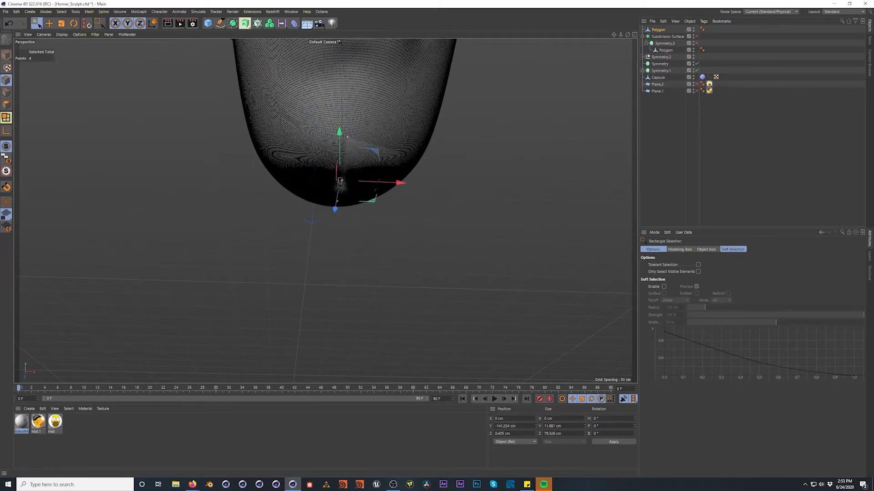
click(660, 191)
Nest the neck Polygon under Symmetry.3 and merge it with the face Polygon using Connect Objects + Delete
alt+drag(373, 171, 334, 158)
alt+drag(348, 93, 317, 223)
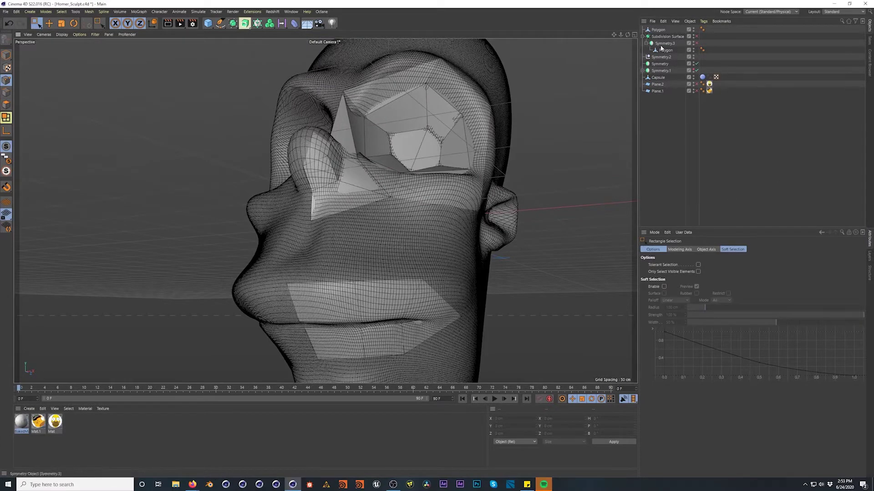
drag(667, 50, 666, 48)
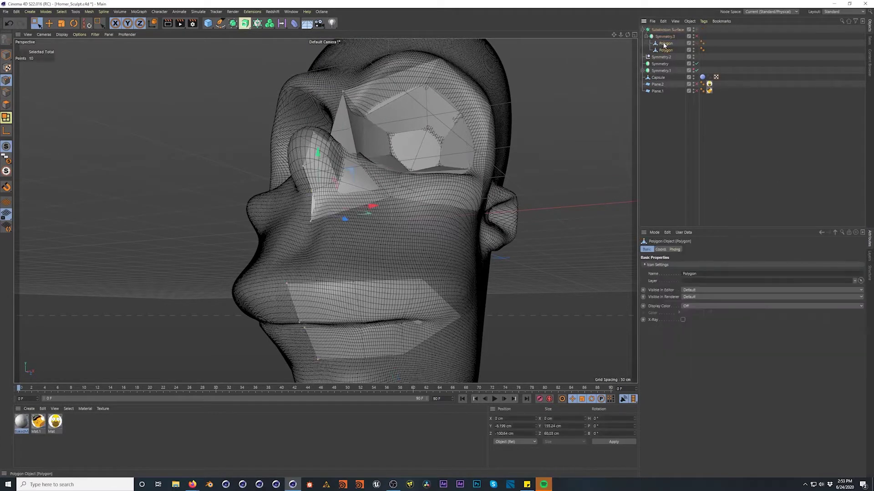
click(703, 21)
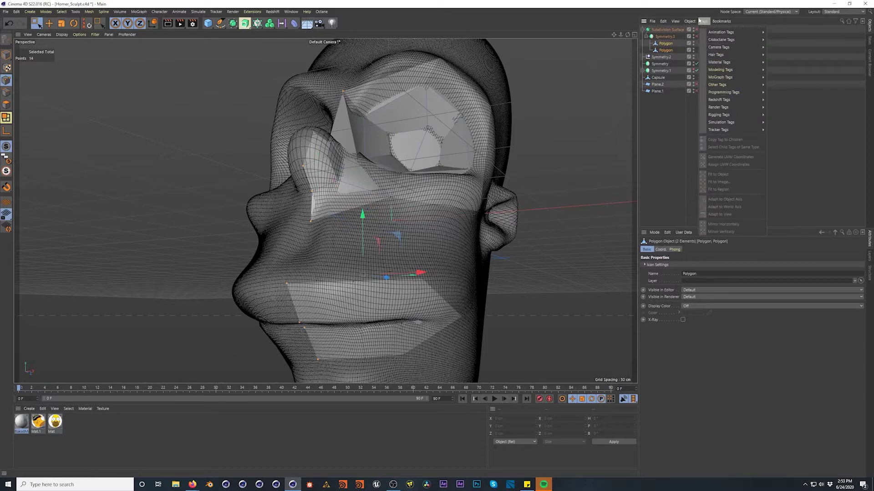
click(690, 21)
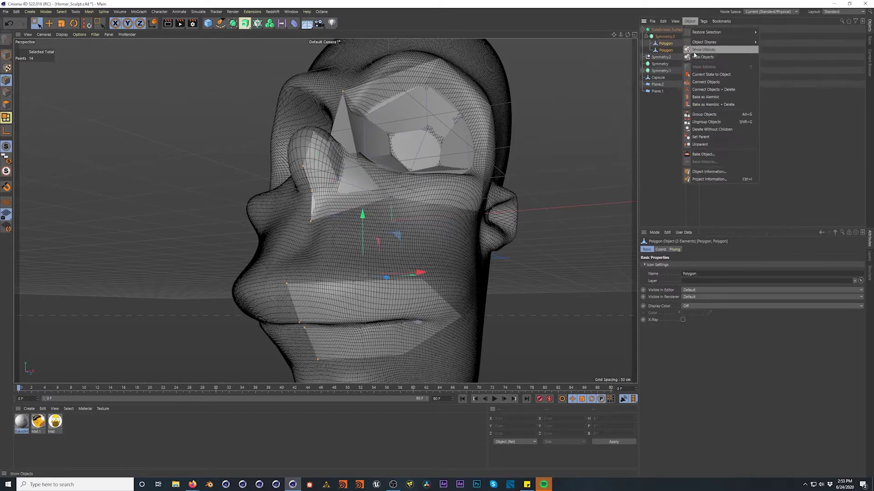
click(713, 89)
Activate the Polygon Pen for drawing on the crown of the sculpted head
alt+middle_drag(349, 219, 353, 236)
alt+drag(362, 227, 363, 263)
drag(100, 23, 133, 46)
alt+middle_drag(385, 65, 366, 288)
alt+drag(366, 289, 319, 144)
click(326, 112)
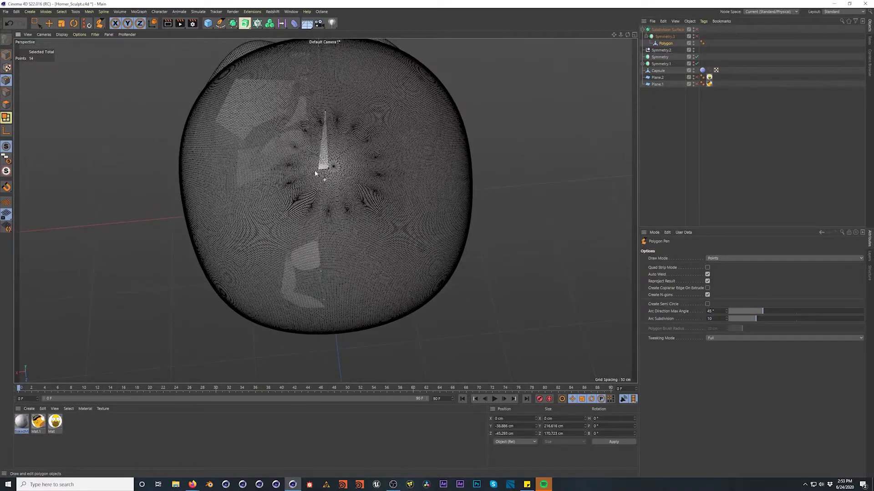
click(328, 169)
click(270, 172)
key(ctrl+z)
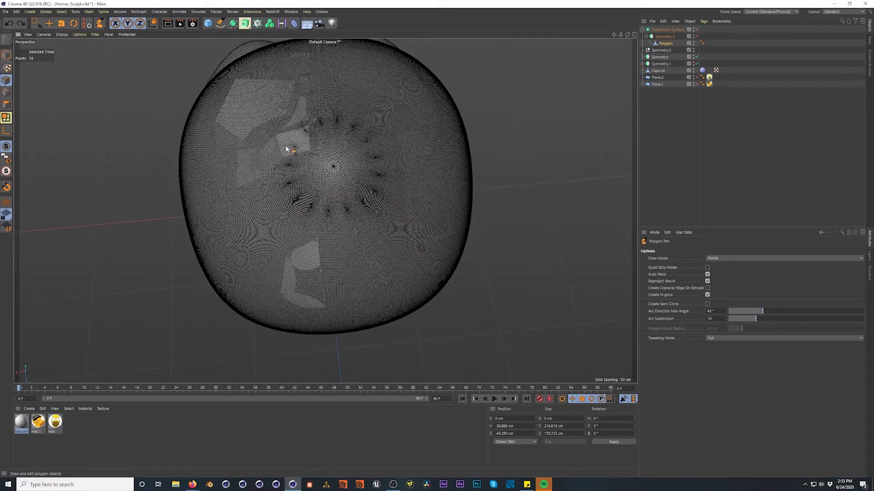
Draw a four-sided polygon beside the sculpt's pole on the crown and reshape its two outer corners
alt+drag(323, 184, 331, 223)
scroll(323, 179, up, 5)
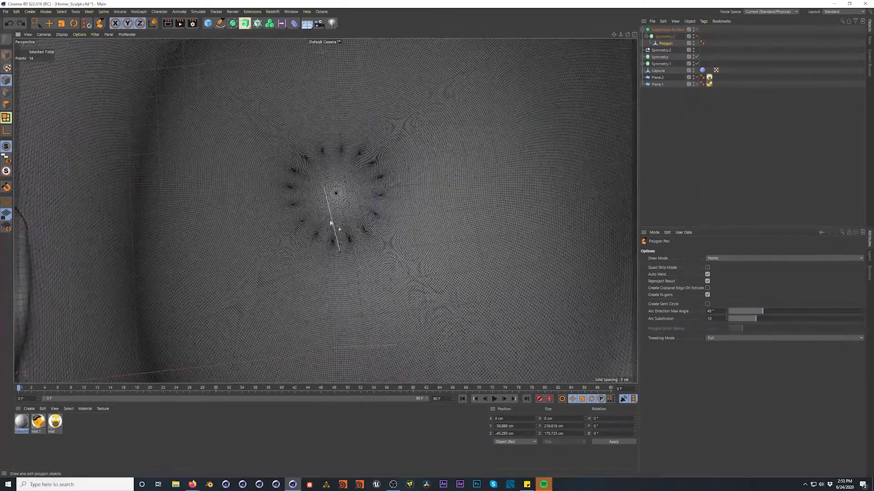
click(348, 334)
click(445, 322)
click(422, 221)
click(341, 252)
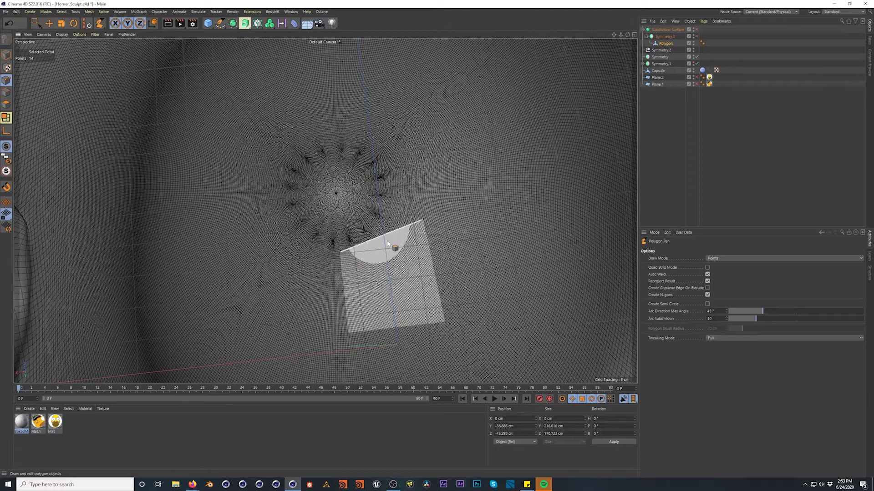
drag(422, 222, 375, 216)
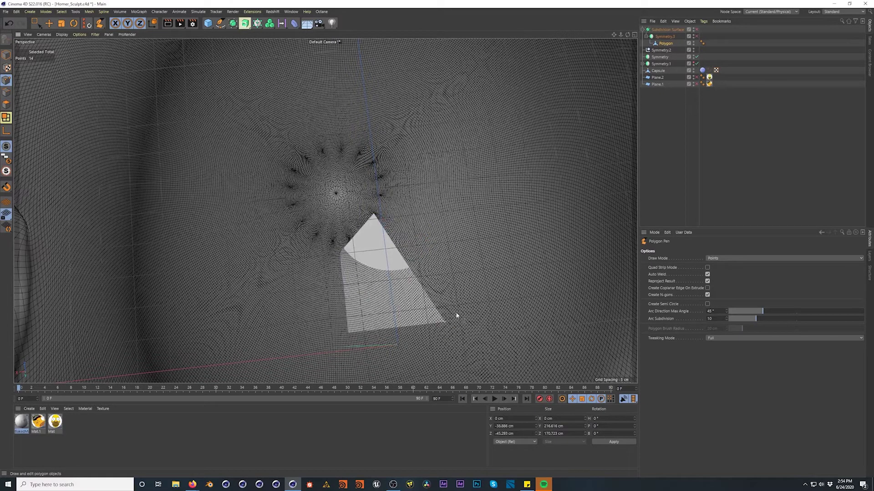
drag(447, 322, 474, 286)
Extend the crown polygon's edges around one side of the pole into a half ring and adjust its inner points
ctrl+drag(420, 245, 420, 175)
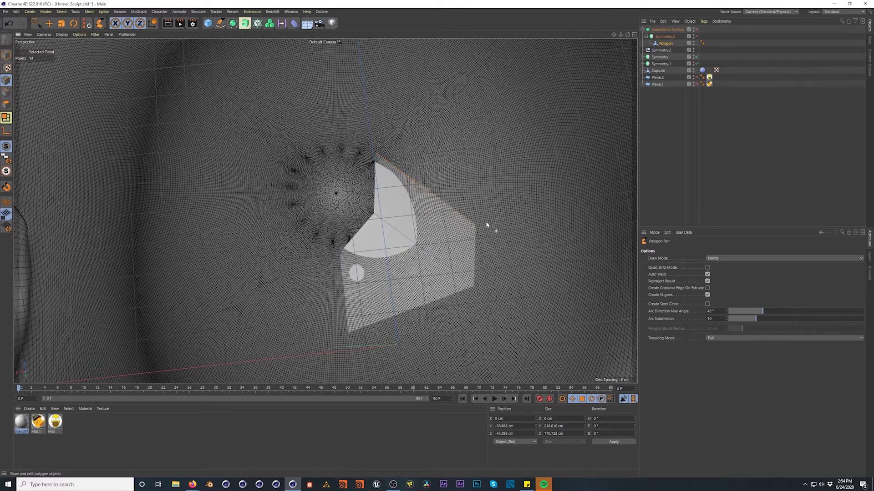
drag(477, 219, 308, 75)
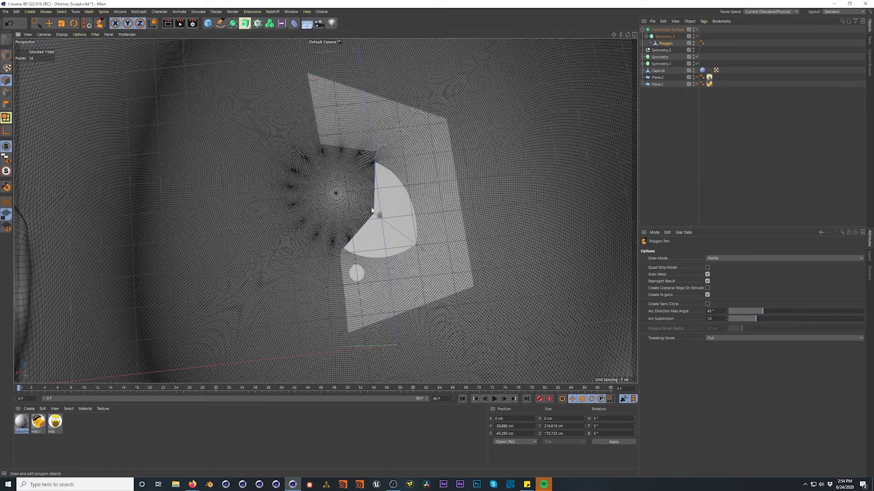
drag(381, 223, 394, 228)
ctrl+drag(345, 150, 364, 204)
ctrl+drag(346, 148, 404, 282)
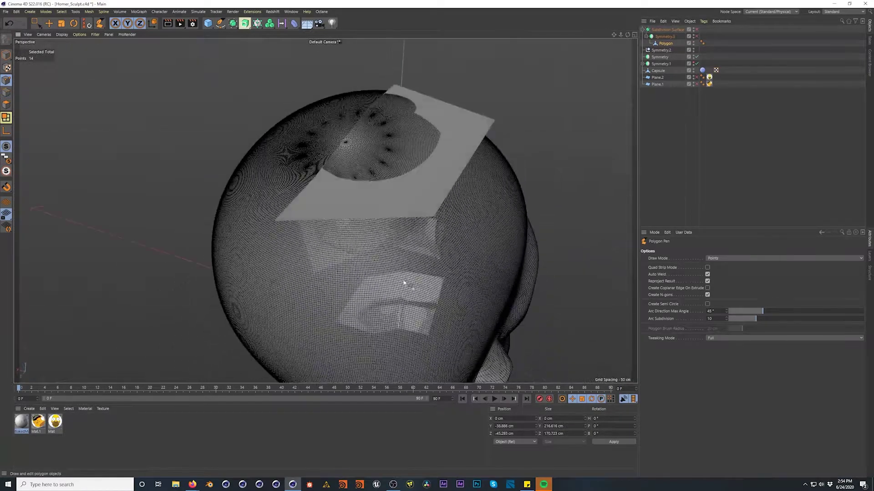
scroll(382, 221, down, 3)
alt+drag(390, 223, 482, 253)
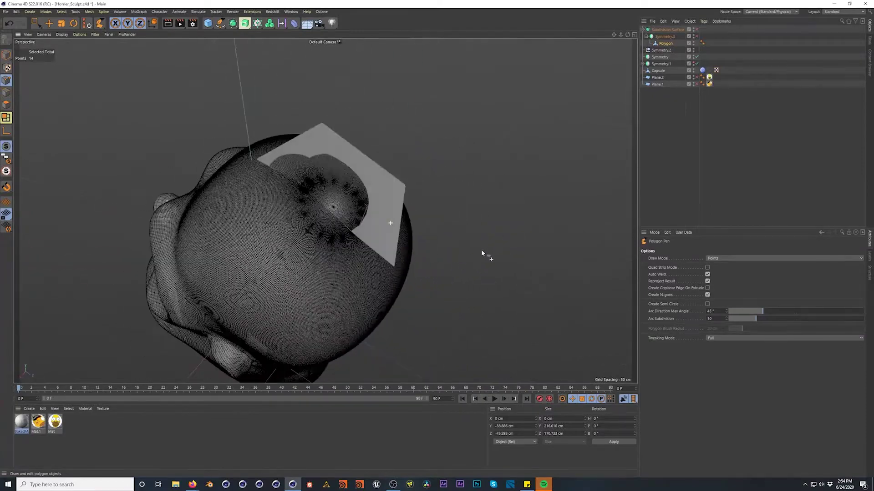
Move the crown half ring's points across the centre line onto the same side as the face mesh
alt+drag(391, 250, 289, 152)
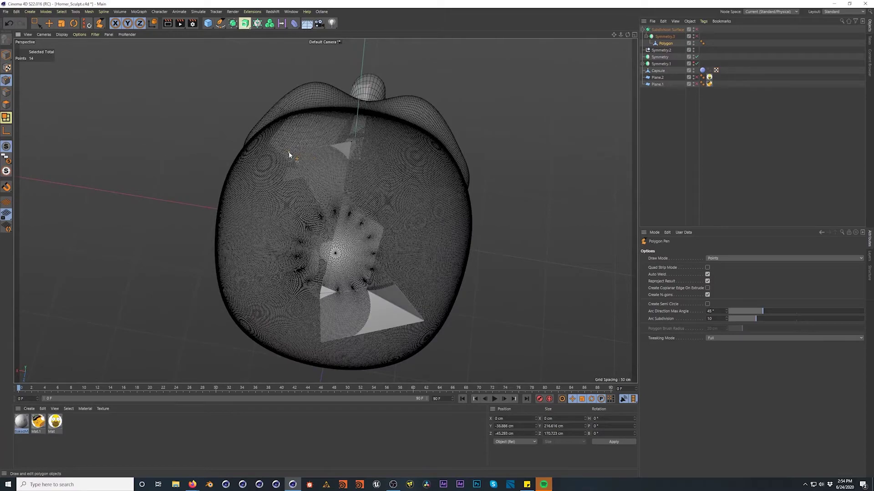
drag(388, 235, 315, 216)
drag(274, 197, 273, 195)
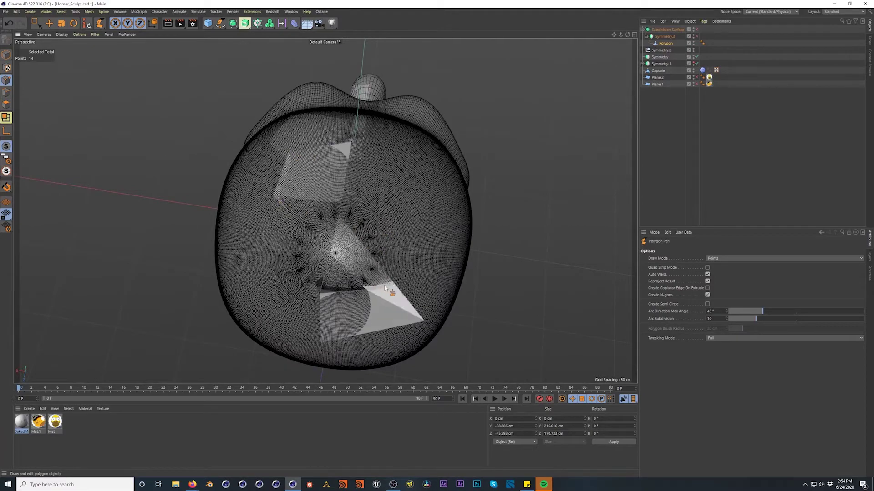
drag(424, 321, 270, 241)
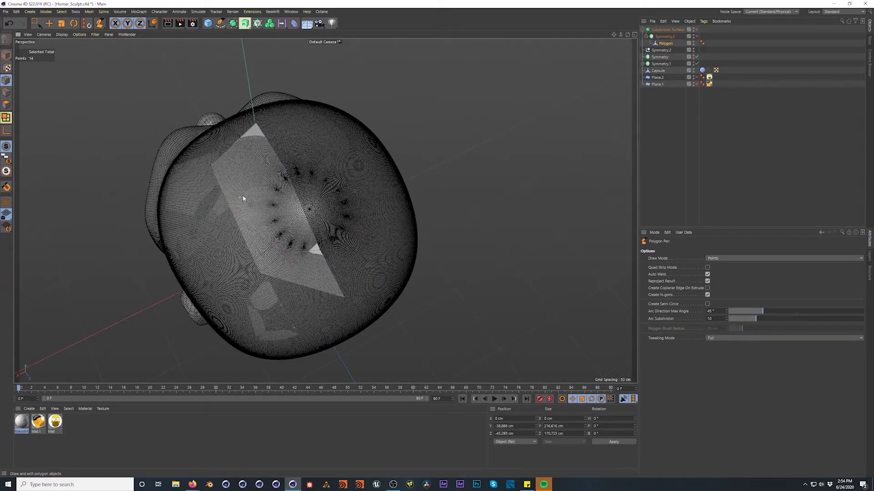
Pull the crown mesh's front corner points slightly back along the top of the head
alt+drag(240, 172, 264, 179)
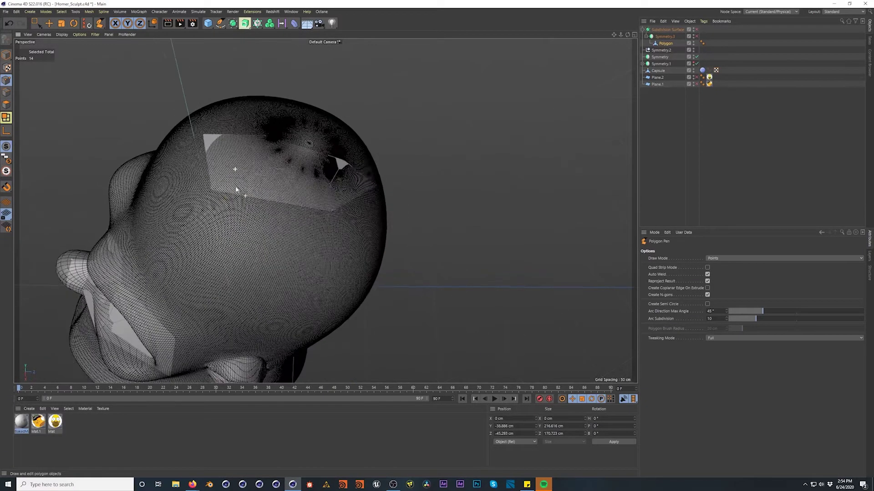
drag(212, 191, 226, 189)
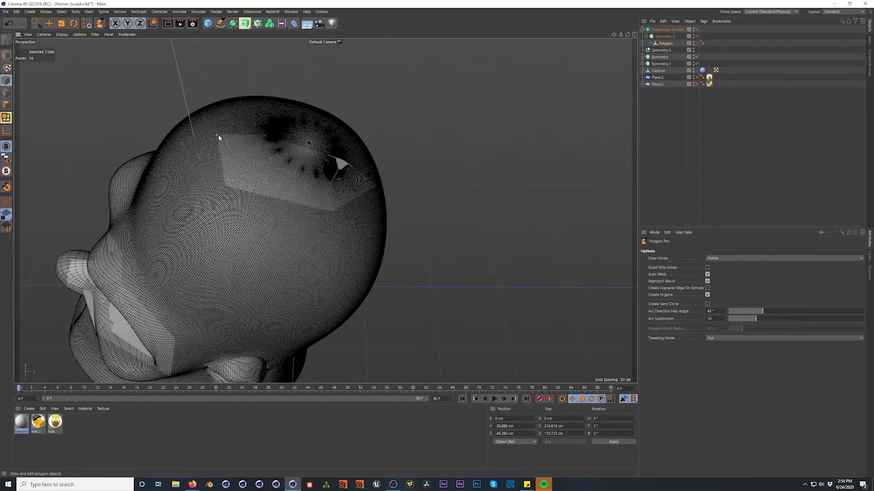
alt+drag(321, 190, 283, 185)
alt+drag(289, 141, 236, 231)
alt+drag(282, 175, 331, 214)
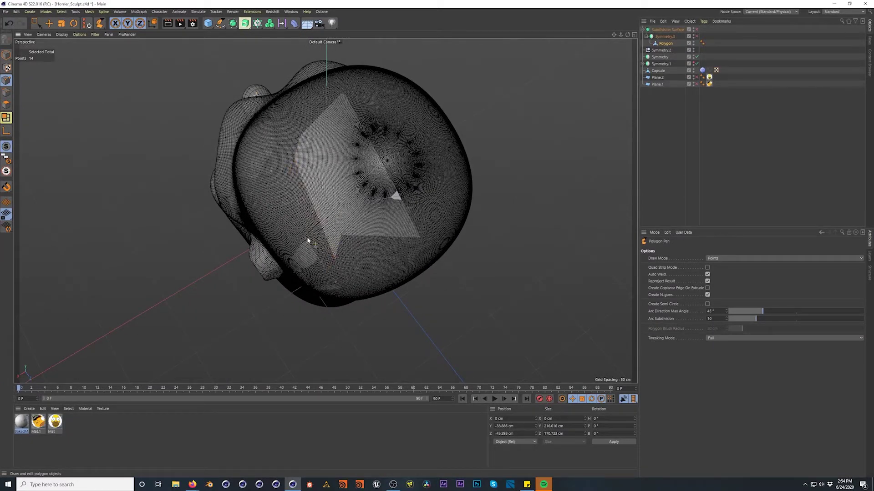
Loop-select the edges around the eye socket rim and slide a duplicate of the loop outward
alt+drag(288, 228, 187, 190)
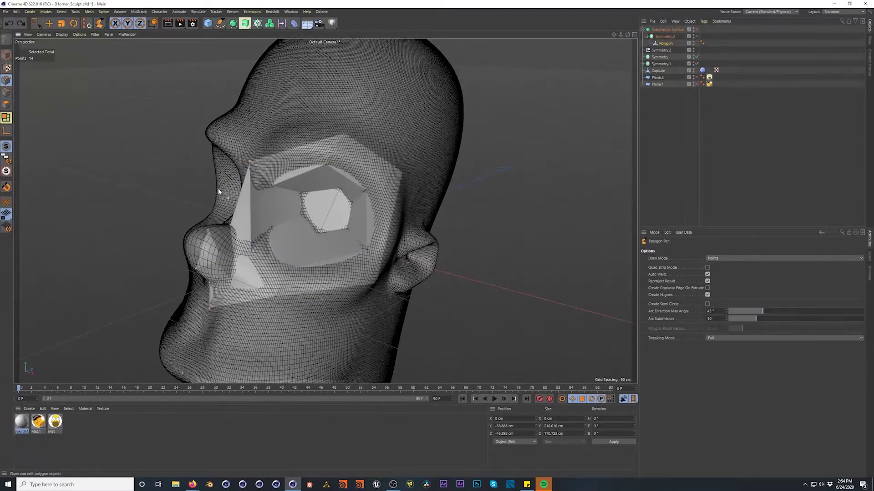
alt+drag(250, 197, 271, 205)
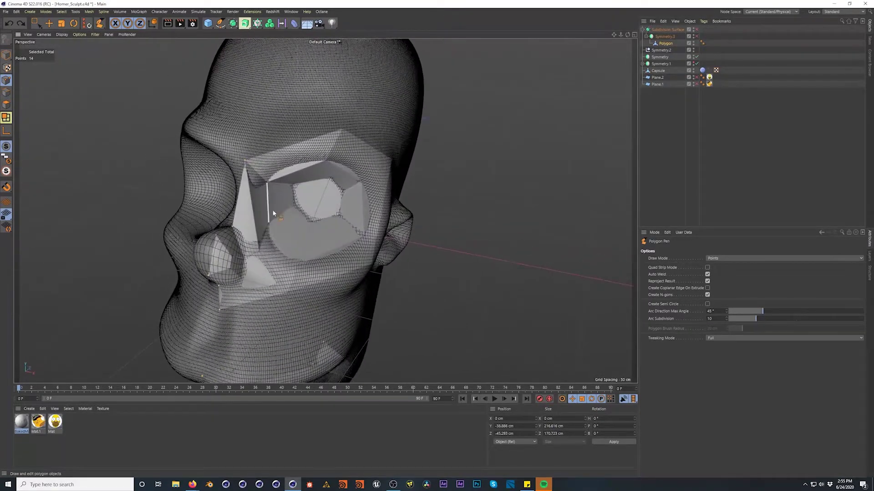
key(u)
key(l)
click(282, 178)
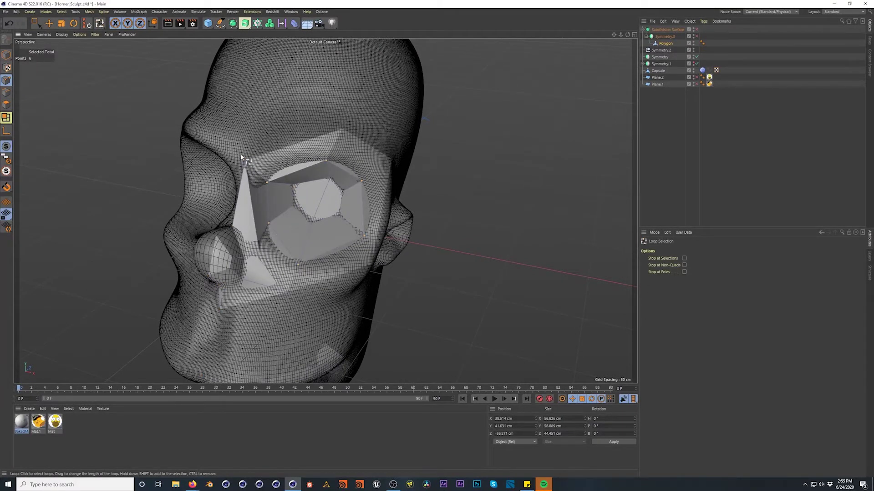
click(6, 93)
click(293, 180)
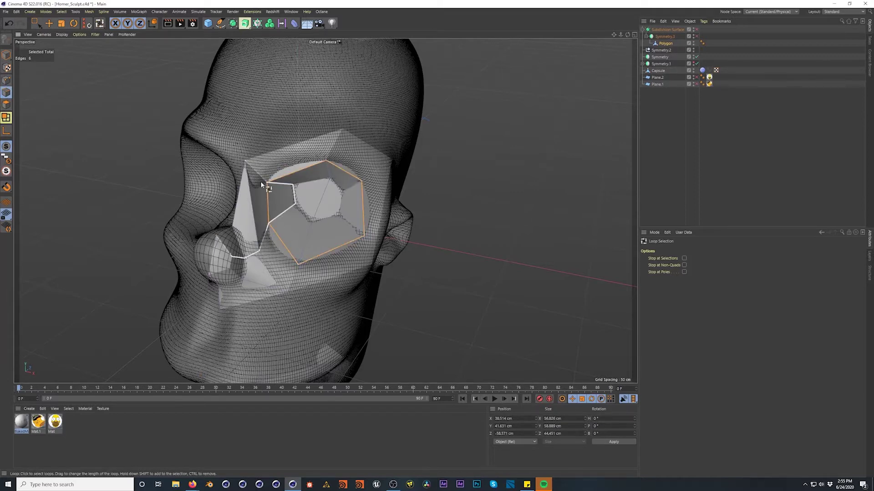
key(m)
key(o)
drag(290, 177, 283, 168)
In point mode, reposition the upper and outer points of the eye socket's rim loops with the Polygon Pen
alt+drag(334, 229, 255, 214)
click(6, 80)
click(100, 23)
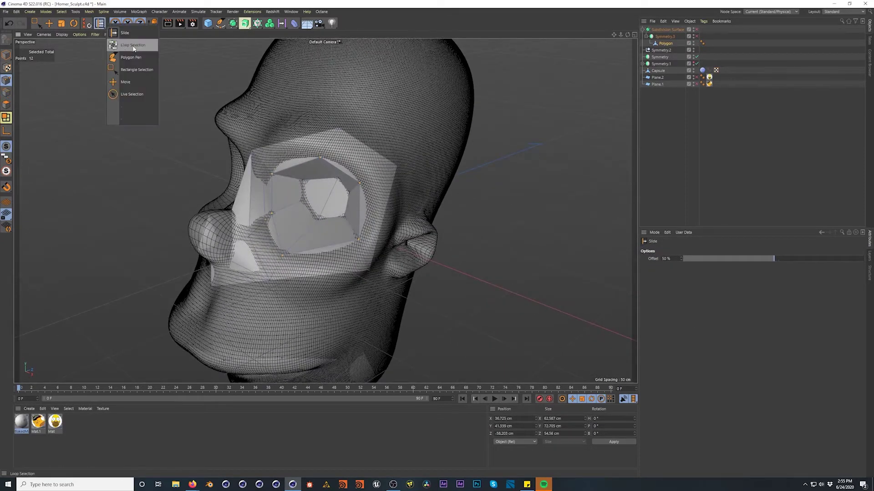
click(122, 51)
drag(264, 165, 278, 176)
drag(325, 149, 327, 150)
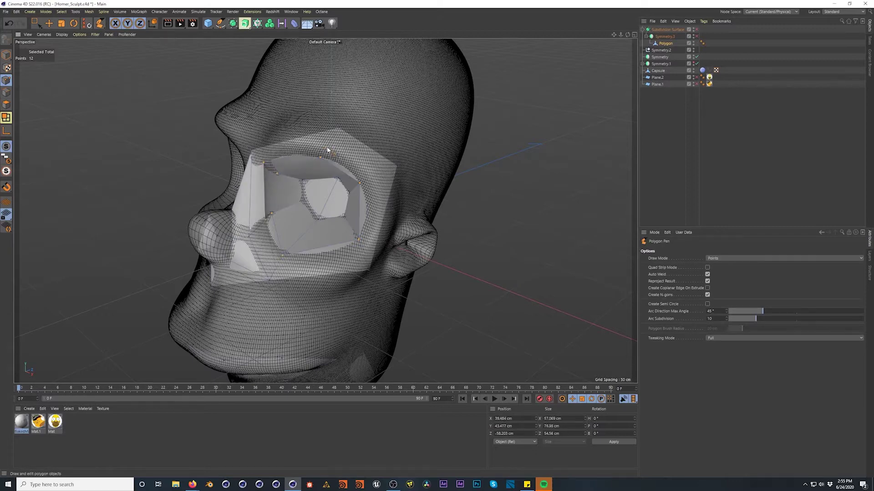
drag(375, 181, 334, 183)
mouse_move(367, 237)
mouse_down()
mouse_move(318, 224)
mouse_move(366, 242)
mouse_move(376, 256)
mouse_move(361, 238)
mouse_move(357, 248)
mouse_up()
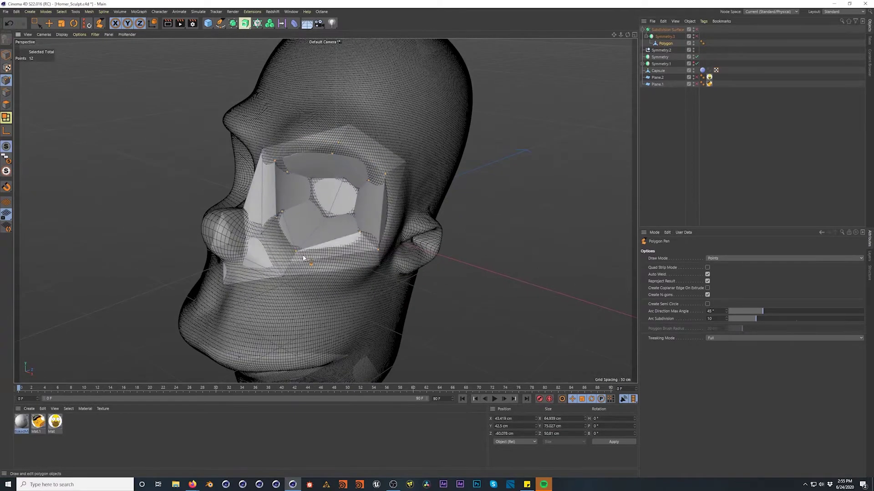
Reposition the lower and nose-side points of the eye socket's rim loops to round the opening
mouse_move(301, 256)
mouse_down()
mouse_move(304, 249)
mouse_move(290, 253)
mouse_up()
drag(277, 221, 273, 226)
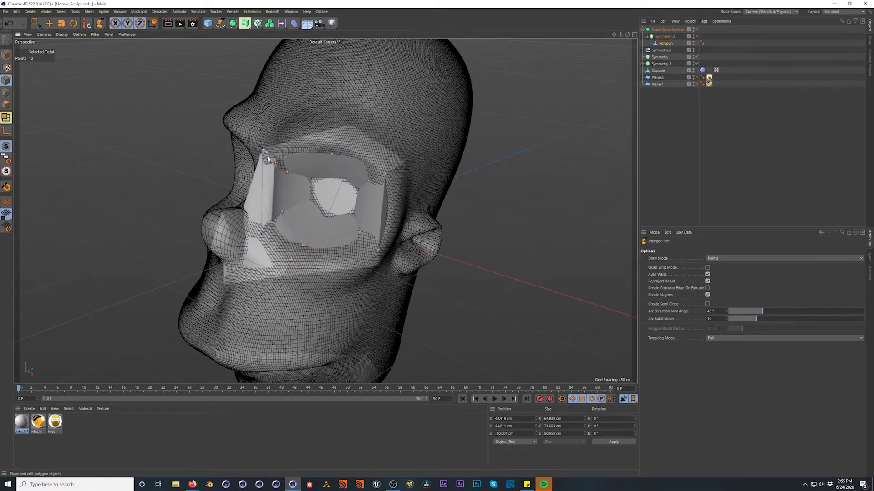
drag(275, 162, 283, 137)
scroll(337, 158, down, 2)
drag(296, 167, 273, 166)
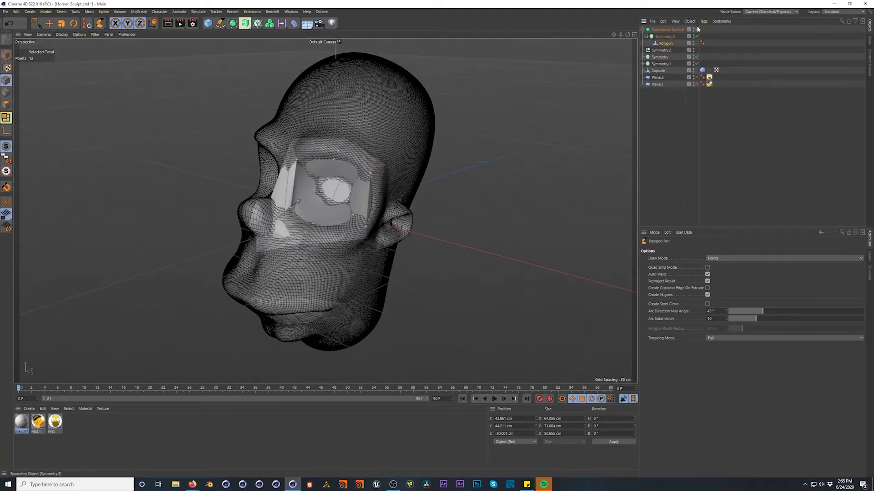
Preview the mirrored, subdivided mesh with the Capsule hidden, restore the Capsule, disable the generators and reselect the Polygon
click(694, 71)
mouse_move(312, 186)
alt+mouse_down()
mouse_move(369, 193)
mouse_move(360, 201)
mouse_move(294, 163)
mouse_move(248, 178)
alt+mouse_up()
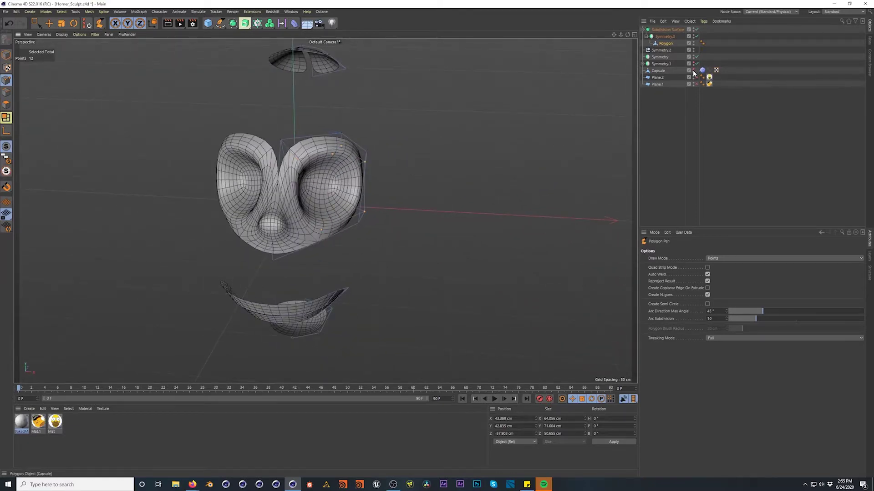
drag(696, 36, 696, 29)
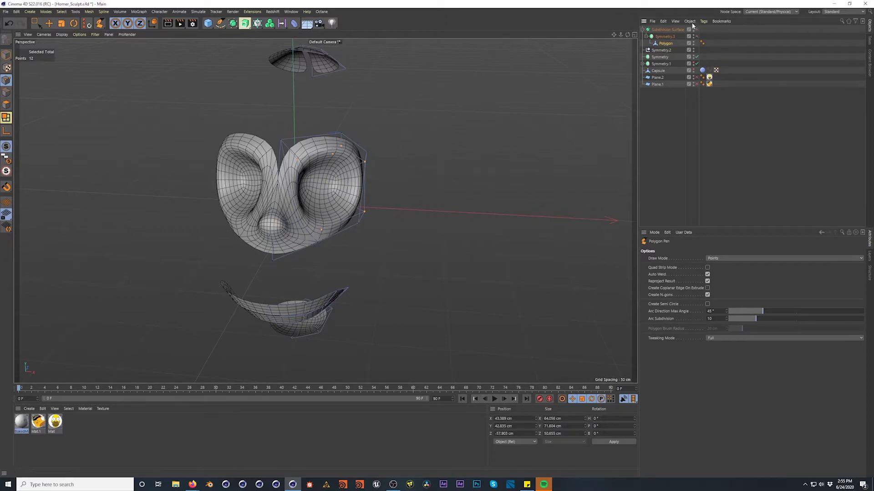
click(693, 70)
click(665, 43)
Connect the crown mesh down the forehead to the upper edge of the eye socket mesh with new polygons
alt+drag(294, 109, 298, 216)
alt+drag(289, 249, 381, 215)
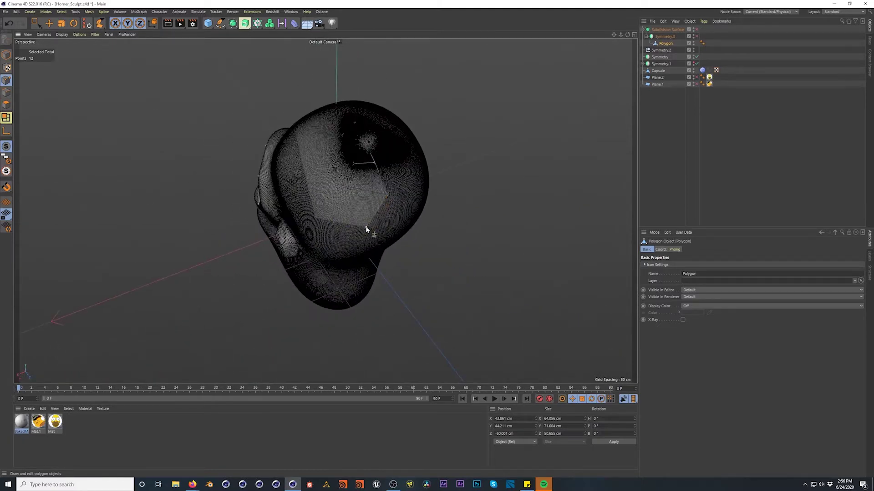
alt+drag(293, 186, 265, 196)
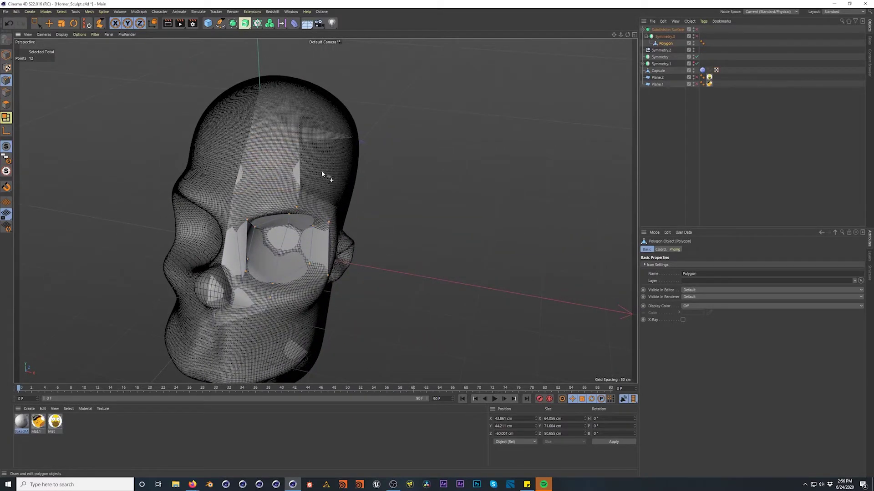
alt+drag(322, 174, 261, 157)
Extend the mesh across the side and back of the head, joining the crown and forehead polygons
drag(360, 176, 414, 164)
drag(362, 182, 407, 188)
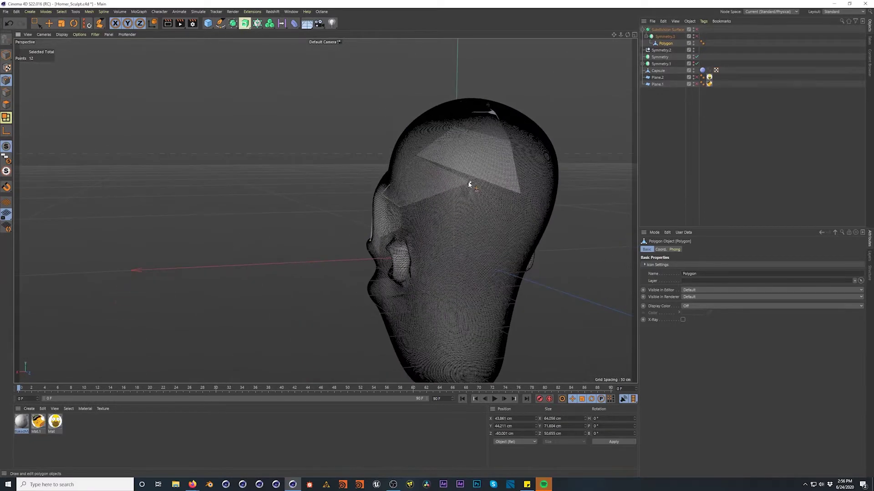
drag(469, 185, 508, 195)
mouse_move(406, 210)
alt+mouse_down()
mouse_move(440, 223)
mouse_move(394, 208)
alt+mouse_up()
drag(440, 227, 489, 230)
alt+drag(331, 153, 345, 195)
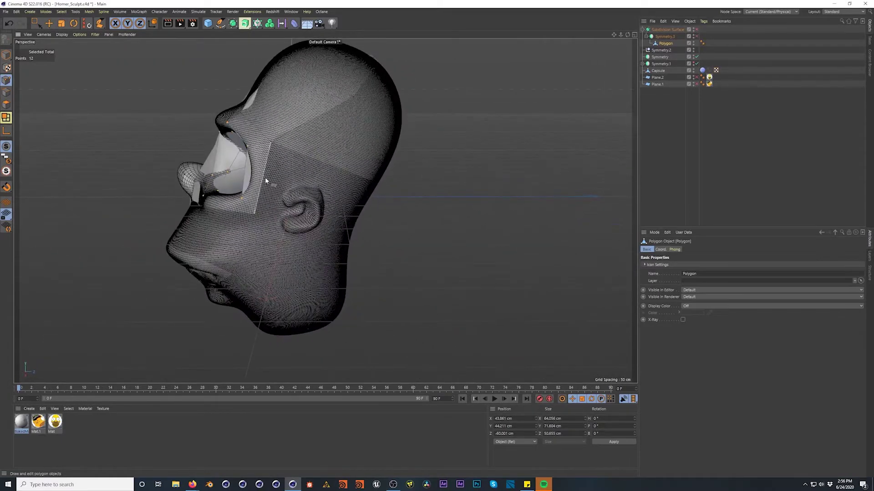
drag(266, 180, 282, 197)
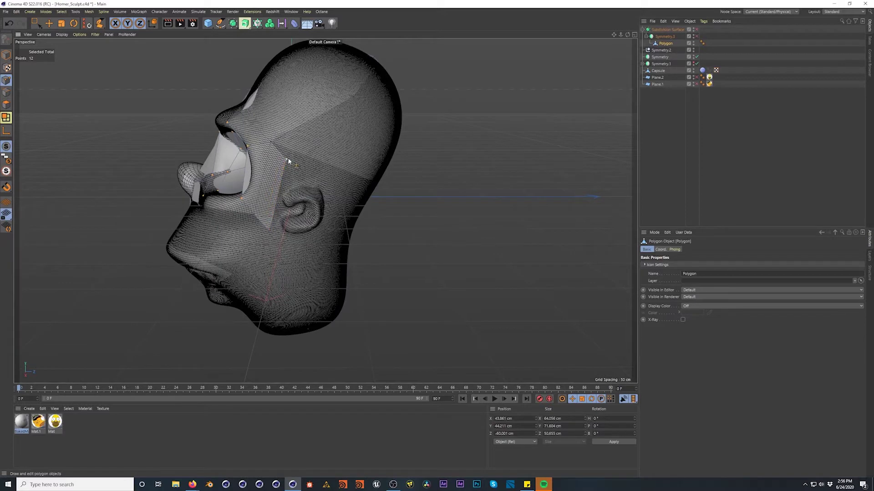
drag(276, 212, 278, 153)
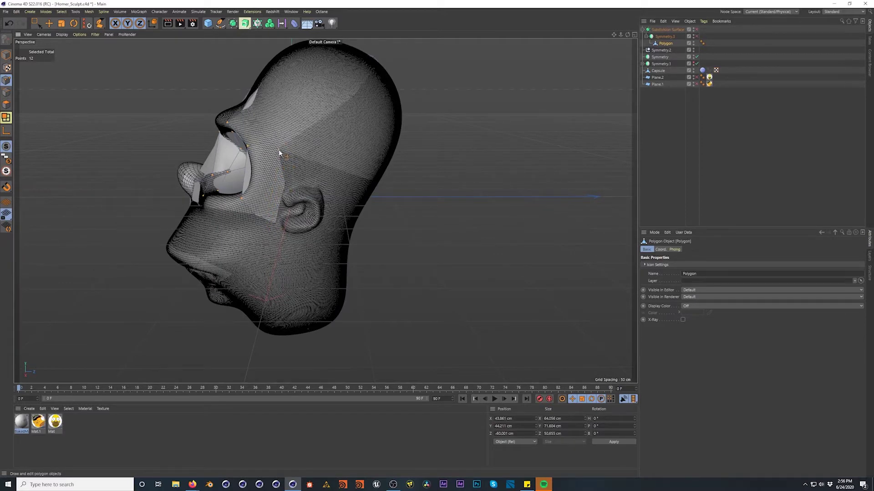
key(ctrl+z)
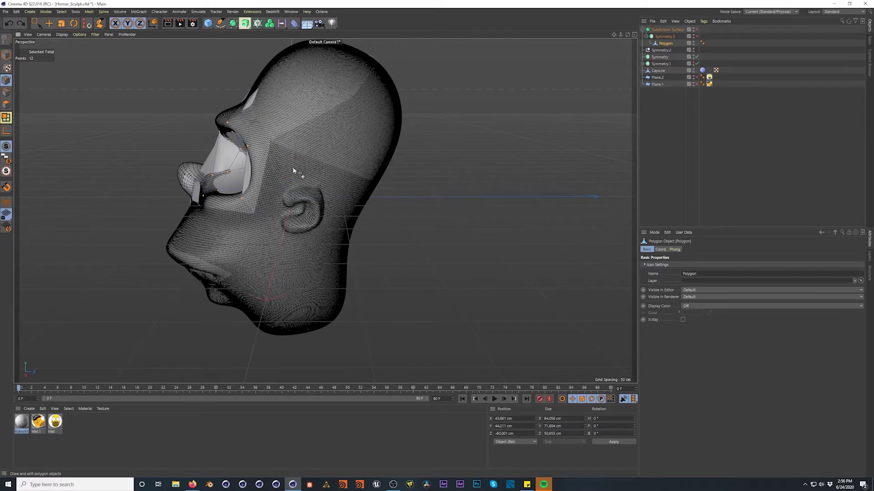
Extend the polygons down the outer side of the eye socket and beneath the eye, connecting them to the nose-side mesh
alt+drag(293, 168, 314, 187)
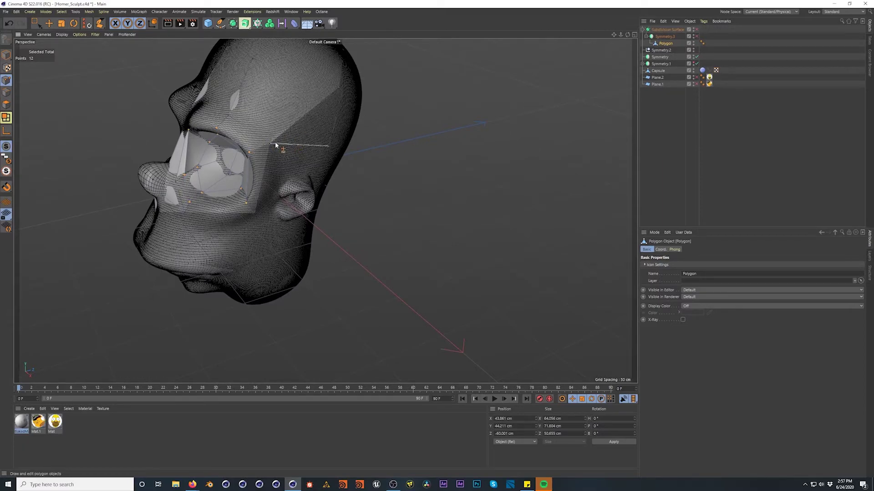
mouse_move(265, 143)
alt+mouse_down()
mouse_move(223, 132)
mouse_move(265, 144)
alt+mouse_up()
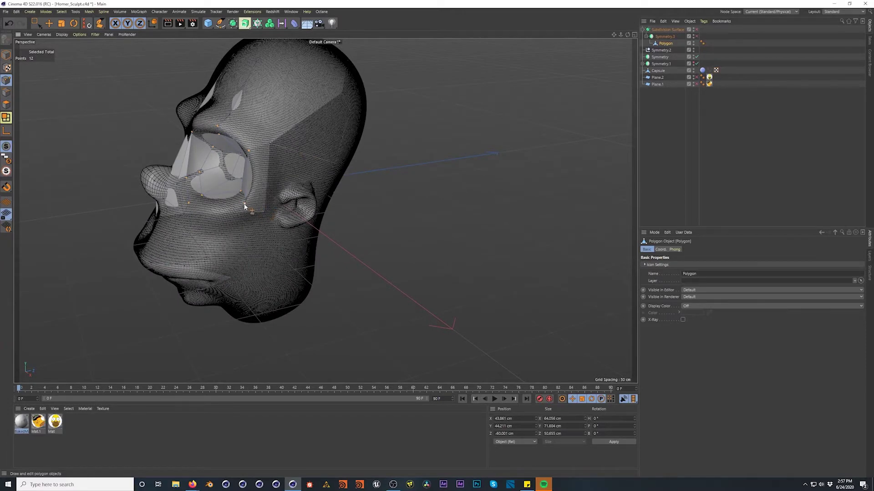
alt+drag(249, 200, 296, 176)
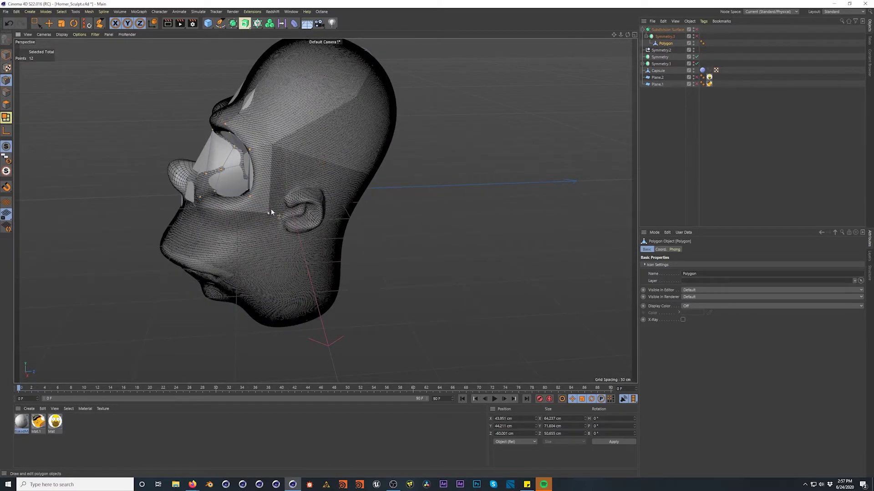
mouse_move(199, 213)
alt+mouse_down()
mouse_move(243, 218)
mouse_move(196, 212)
alt+mouse_up()
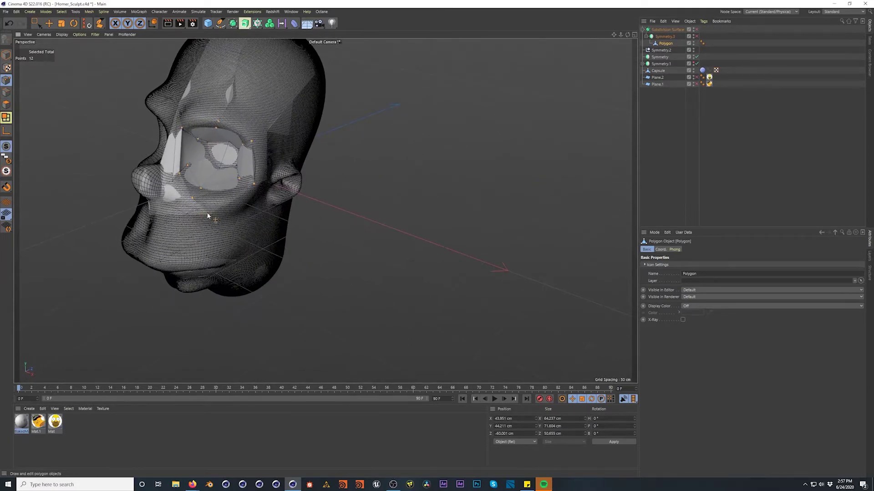
drag(192, 198, 286, 137)
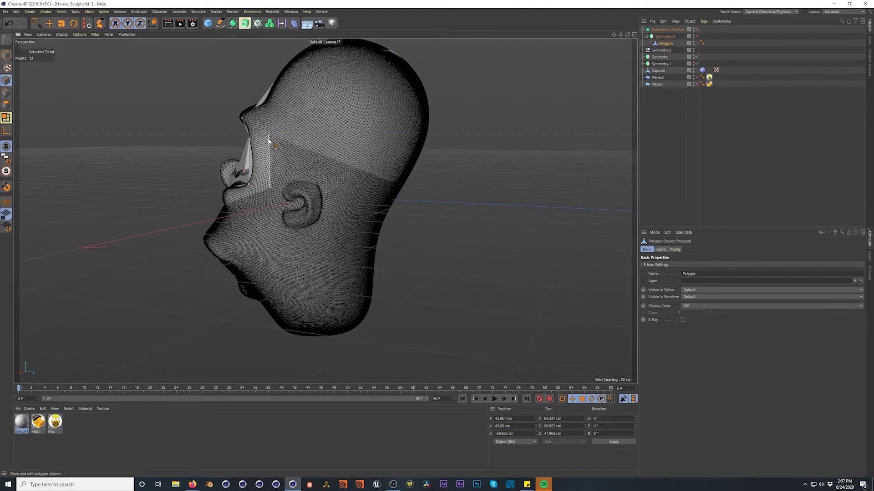
alt+drag(269, 141, 294, 107)
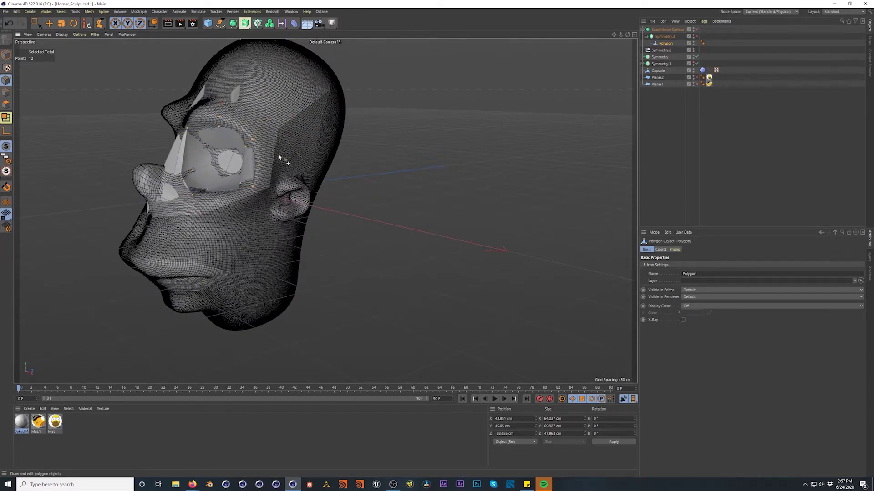
mouse_move(293, 127)
alt+mouse_down()
mouse_move(176, 122)
mouse_move(282, 143)
mouse_move(280, 135)
alt+mouse_up()
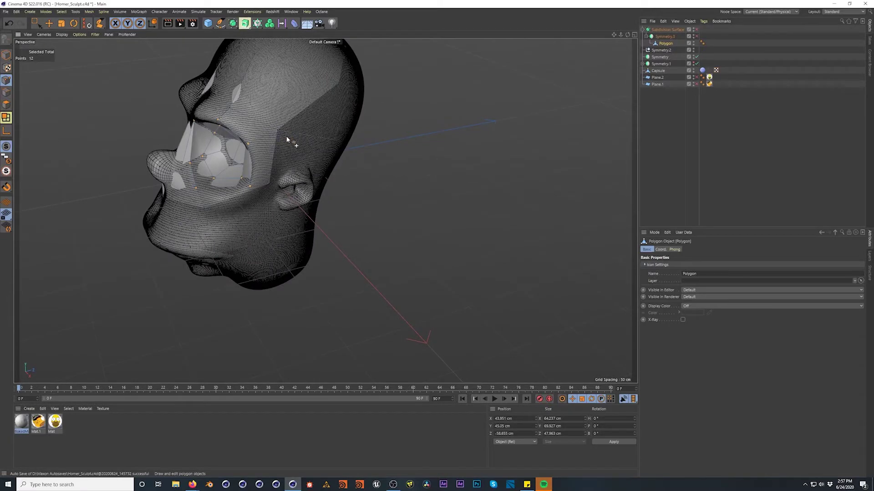
alt+drag(264, 155, 217, 190)
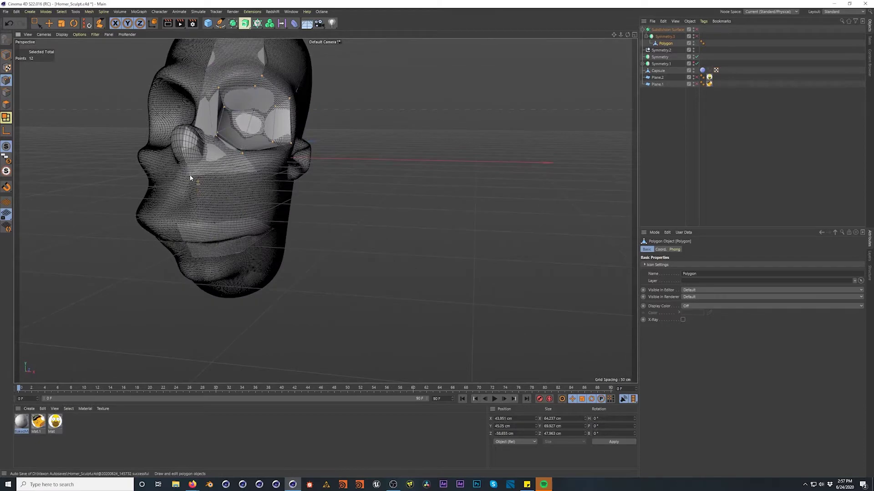
alt+drag(259, 172, 224, 181)
scroll(230, 160, up, 3)
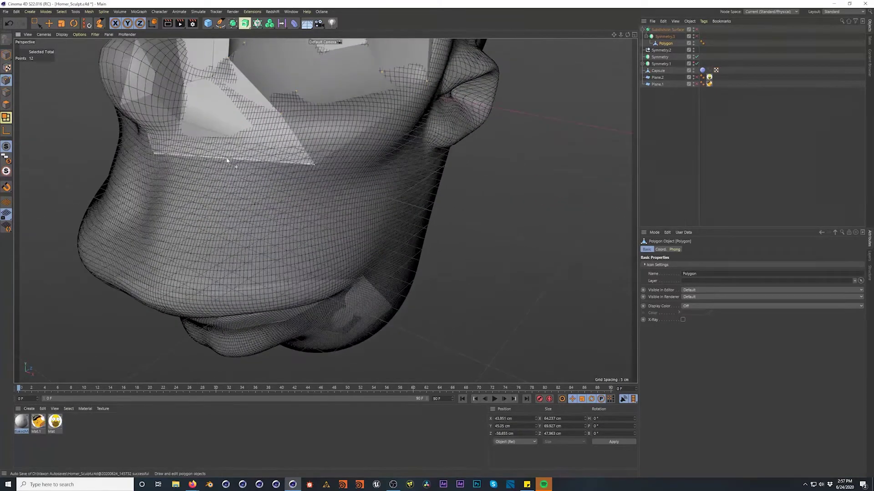
Hide the Capsule and bridge the mesh beneath the nose to the upper lip mesh with a new polygon
alt+double_click(693, 71)
mouse_move(301, 129)
alt+mouse_down()
mouse_move(270, 118)
mouse_move(282, 111)
mouse_move(262, 123)
mouse_move(321, 179)
mouse_move(273, 167)
alt+mouse_up()
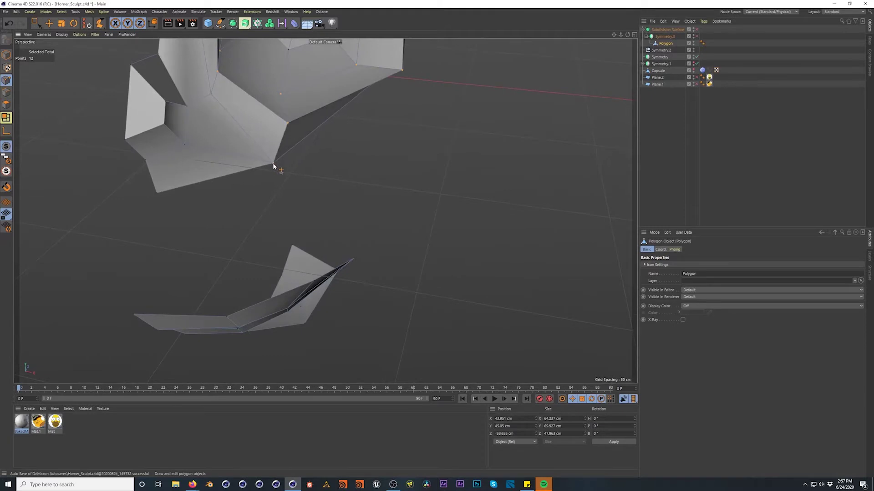
mouse_move(183, 151)
alt+mouse_down()
mouse_move(190, 177)
mouse_move(230, 55)
mouse_move(230, 209)
mouse_move(223, 113)
mouse_move(225, 178)
mouse_move(190, 147)
alt+mouse_up()
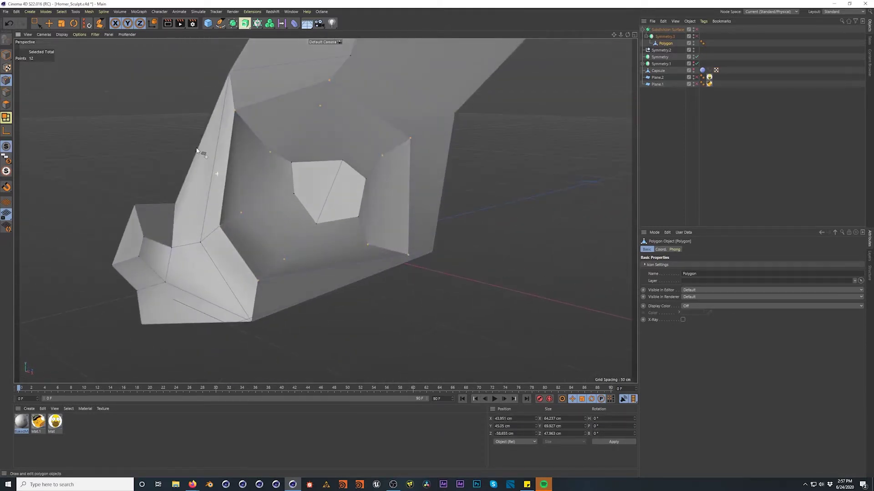
drag(235, 111, 216, 282)
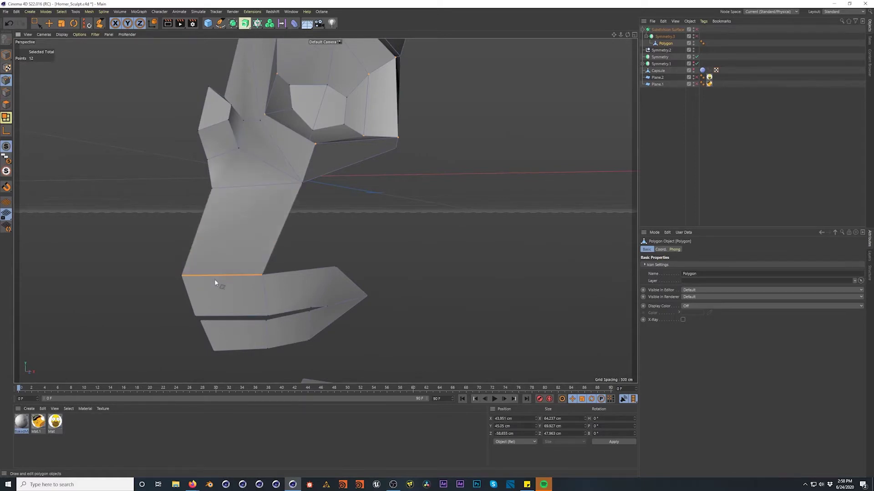
Briefly preview the mesh with mirroring and with the eyeballs shown, hide them again and restore the Capsule
alt+drag(294, 225, 373, 213)
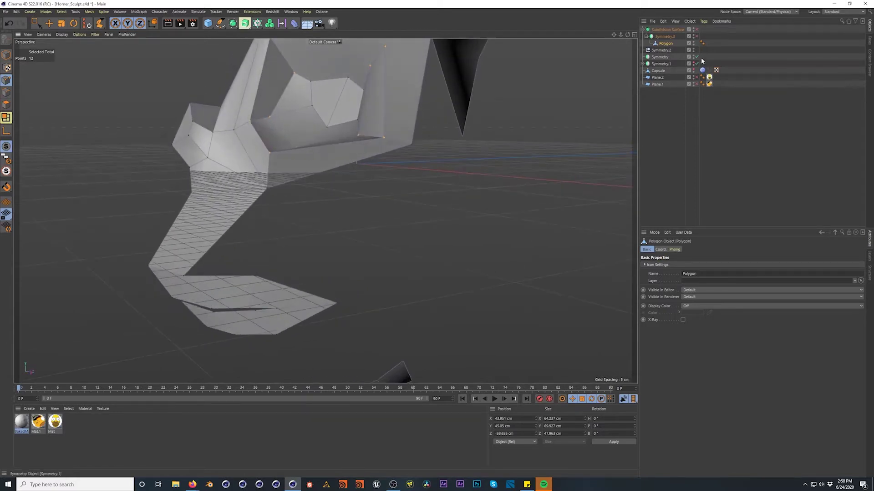
drag(695, 36, 696, 29)
click(696, 30)
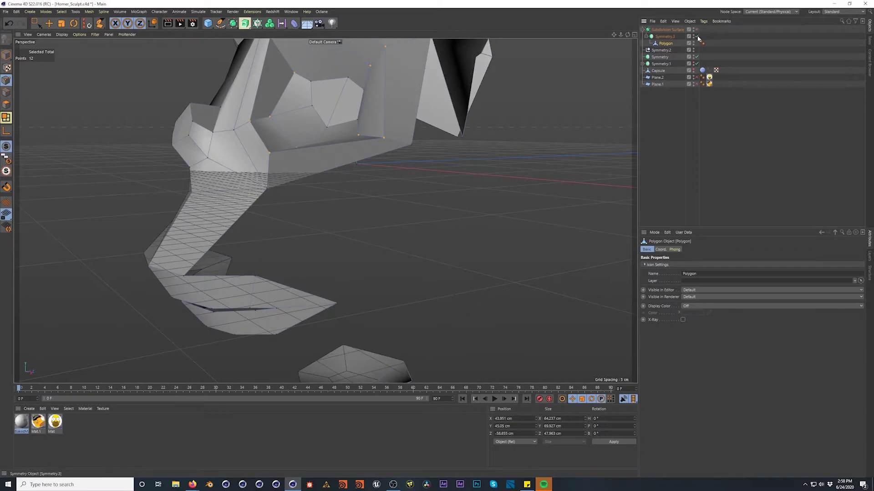
click(696, 63)
click(692, 62)
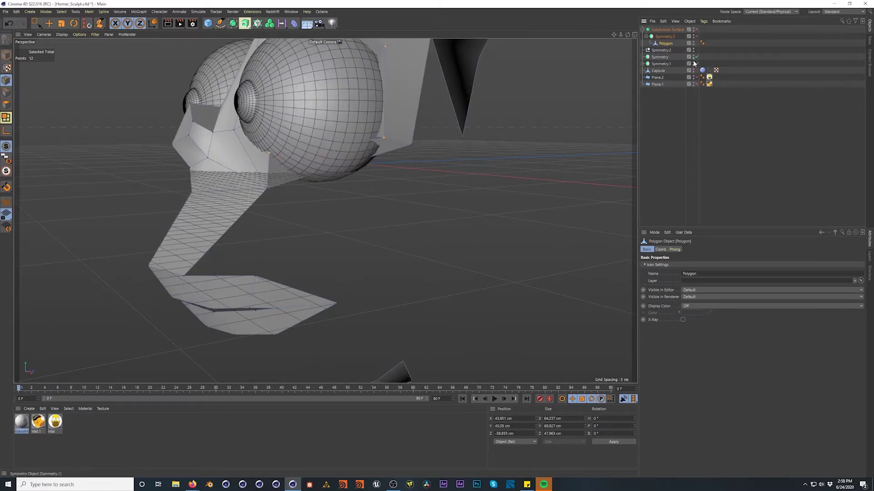
click(694, 64)
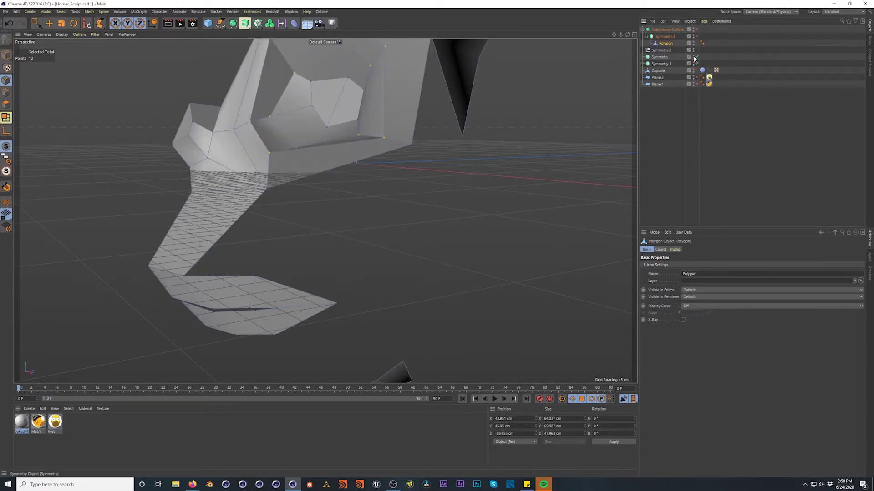
click(694, 71)
Draw polygons around the mouth over the upper lip, mouth corner and chin, and adjust the loop's outer corner point
mouse_move(268, 214)
alt+mouse_down()
mouse_move(262, 178)
mouse_move(322, 176)
alt+mouse_up()
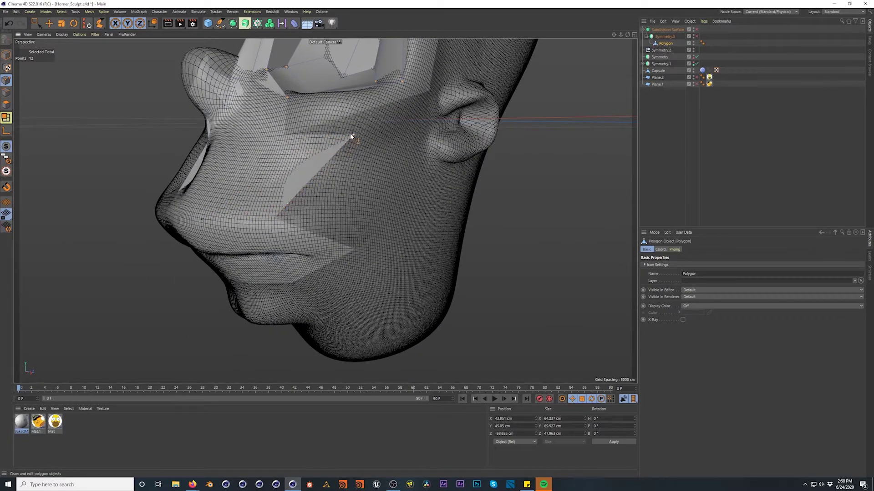
drag(351, 135, 308, 154)
drag(288, 187, 377, 244)
drag(357, 292, 328, 324)
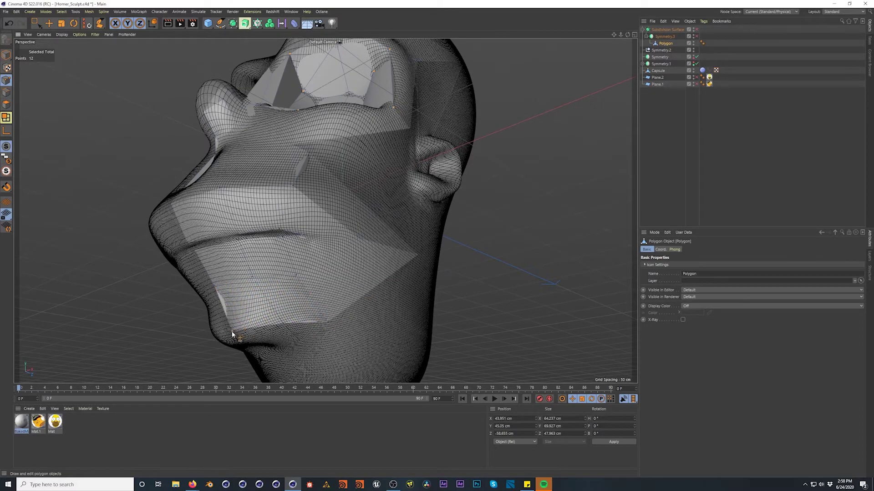
alt+drag(304, 304, 276, 308)
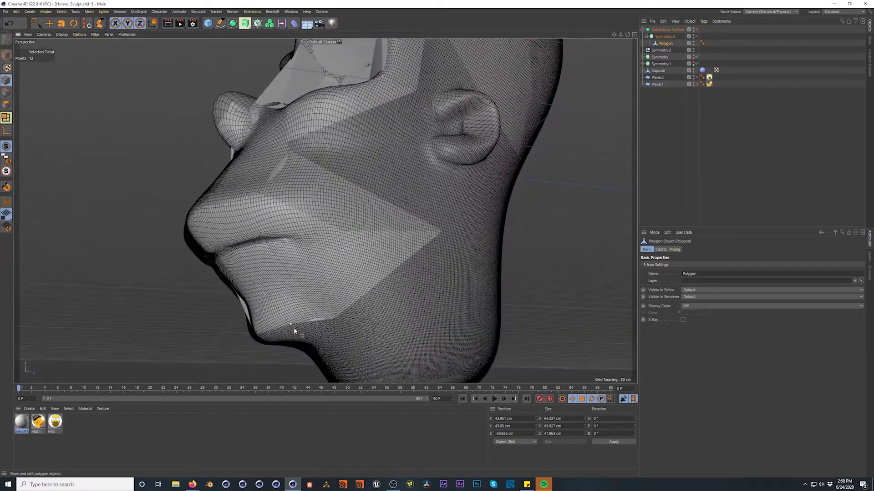
alt+drag(276, 339, 308, 315)
drag(429, 269, 396, 262)
alt+drag(302, 214, 292, 195)
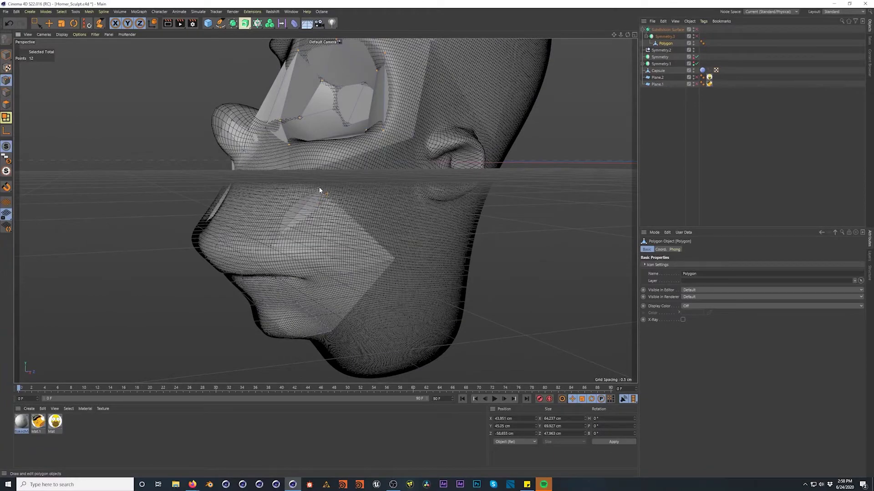
Fill the cheek with polygons between the under-eye mesh and the mouth loop, extending back to the front of the ear
drag(396, 258, 197, 161)
alt+drag(363, 212, 232, 195)
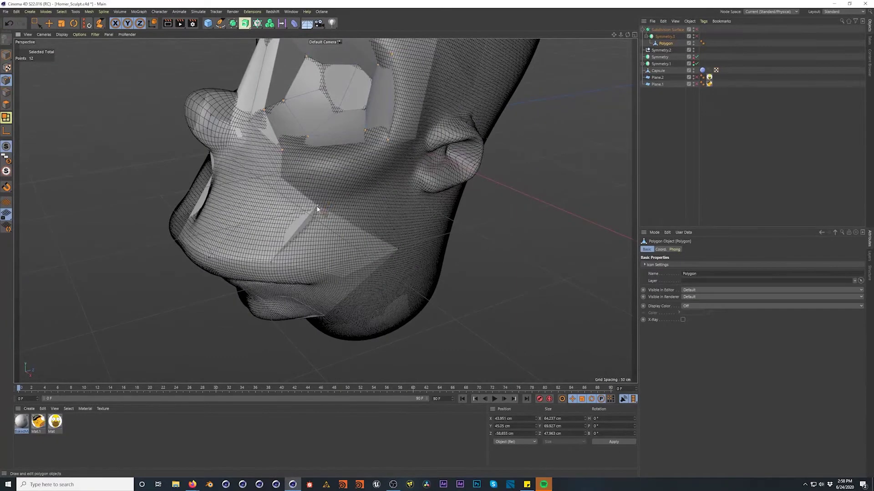
drag(309, 202, 318, 152)
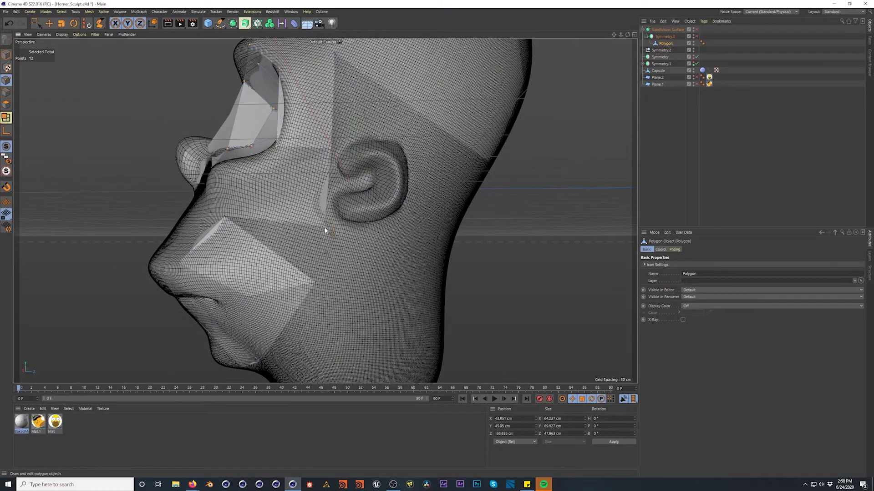
Extend the cheek mesh along the jaw and beneath the ear with new polygons
mouse_move(380, 208)
alt+mouse_down()
mouse_move(375, 196)
mouse_move(373, 206)
alt+mouse_up()
drag(274, 258, 340, 306)
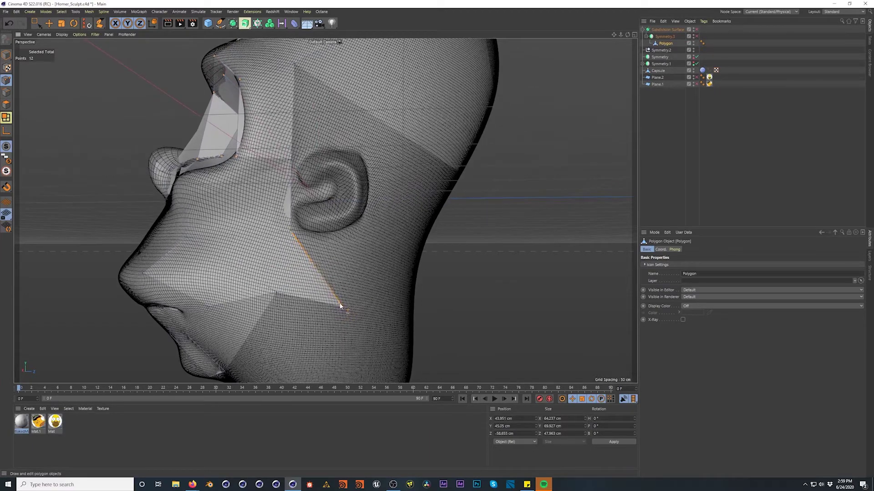
drag(308, 259, 383, 258)
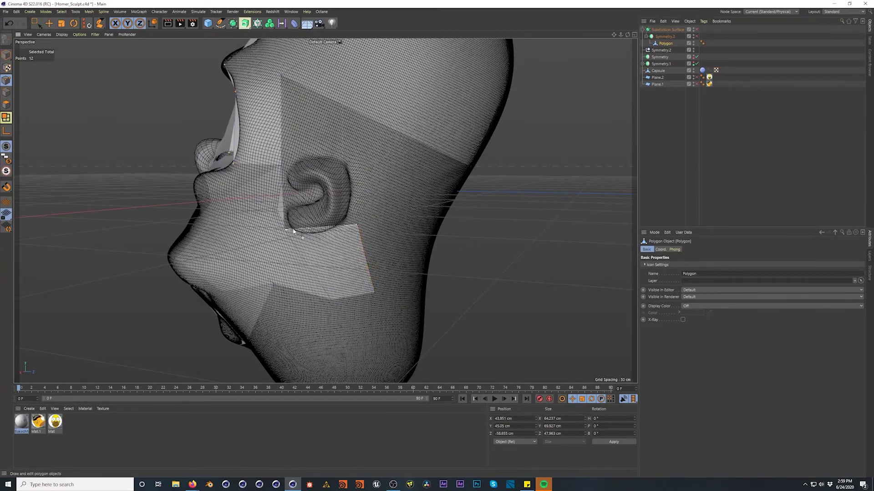
alt+drag(294, 230, 344, 218)
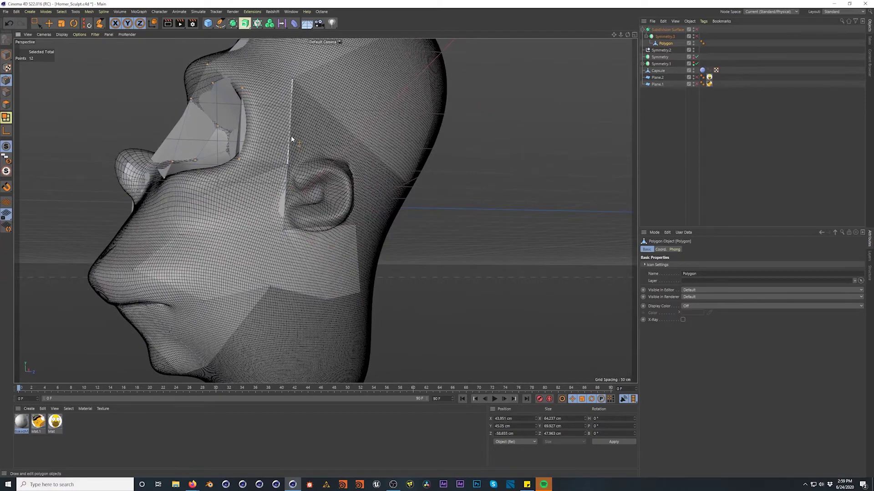
alt+drag(292, 139, 291, 171)
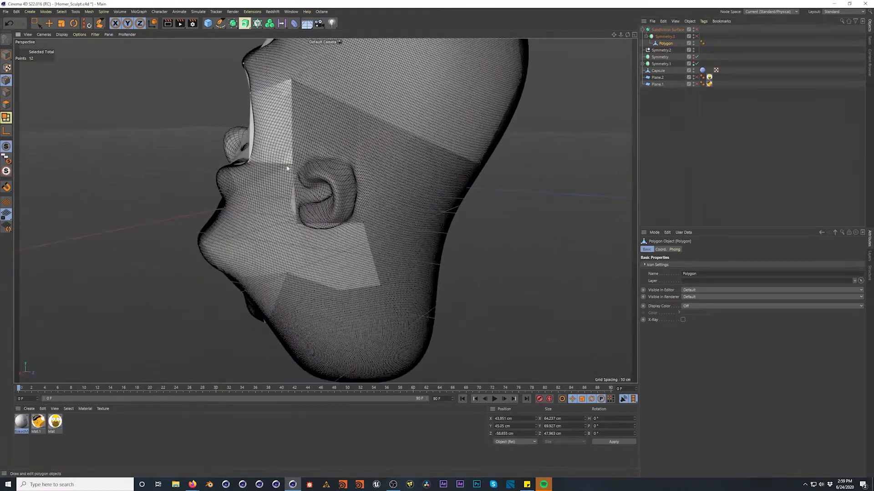
Extrude the polygon strip up behind the ear and over its top to surround it
ctrl+drag(376, 255, 385, 220)
drag(391, 258, 418, 205)
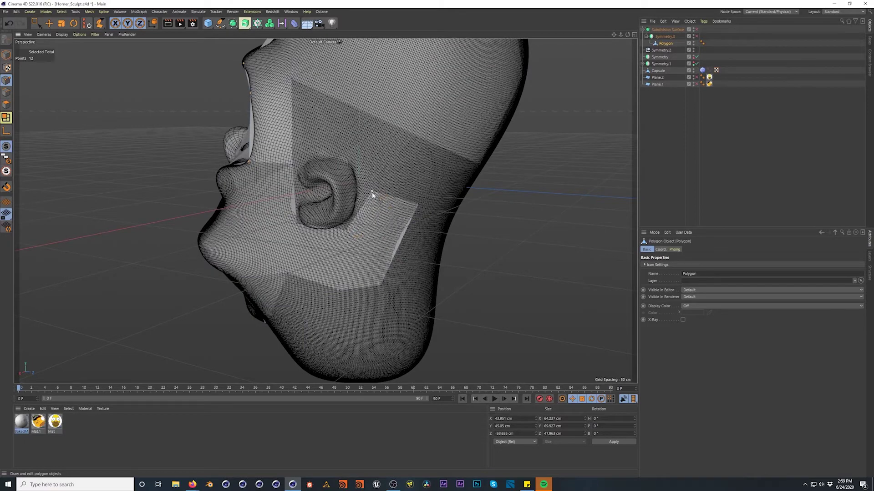
ctrl+drag(380, 180, 382, 167)
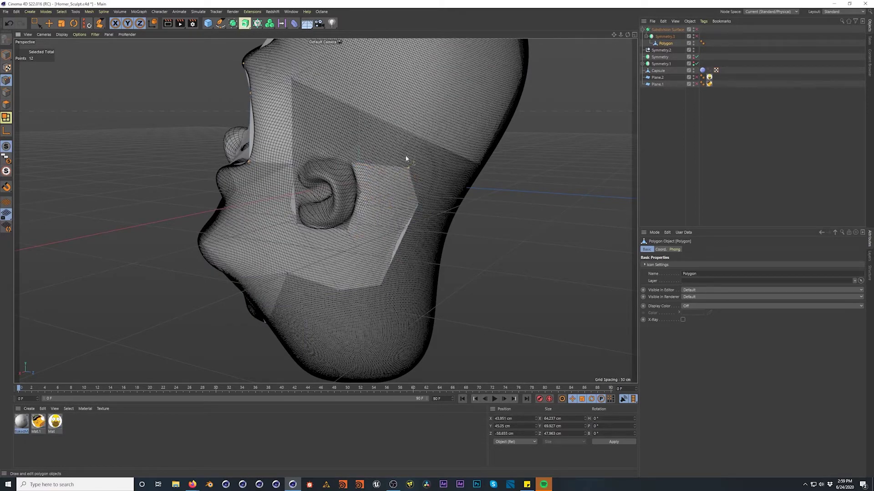
alt+drag(390, 127, 371, 142)
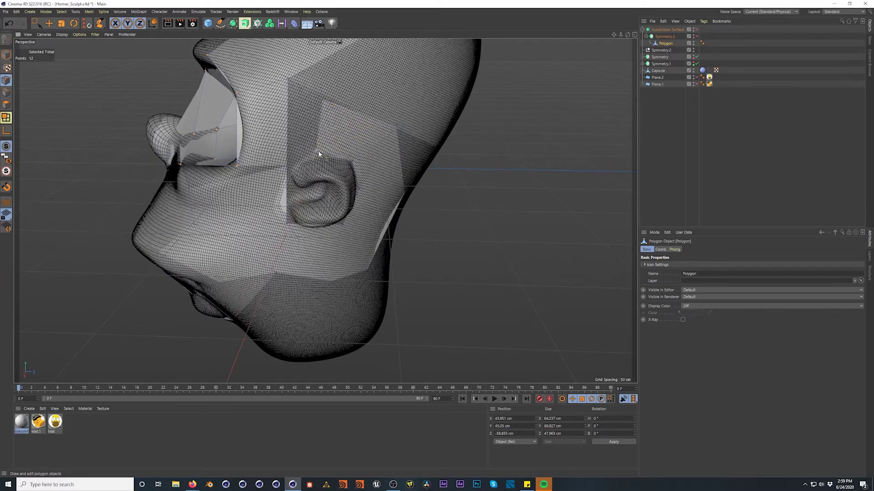
ctrl+drag(323, 138, 464, 154)
Preview the head mesh mirrored and subdivided from the side and front
key(u)
key(l)
key(m)
key(e)
alt+drag(523, 208, 269, 266)
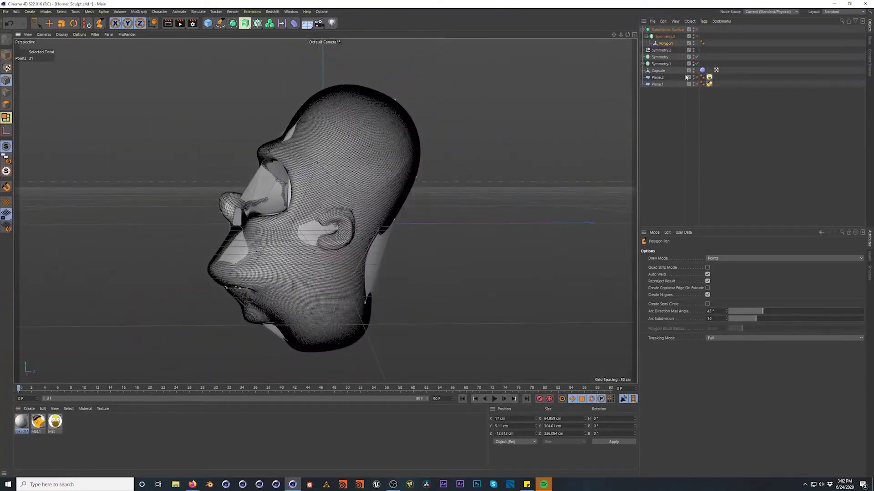
alt+drag(421, 111, 373, 172)
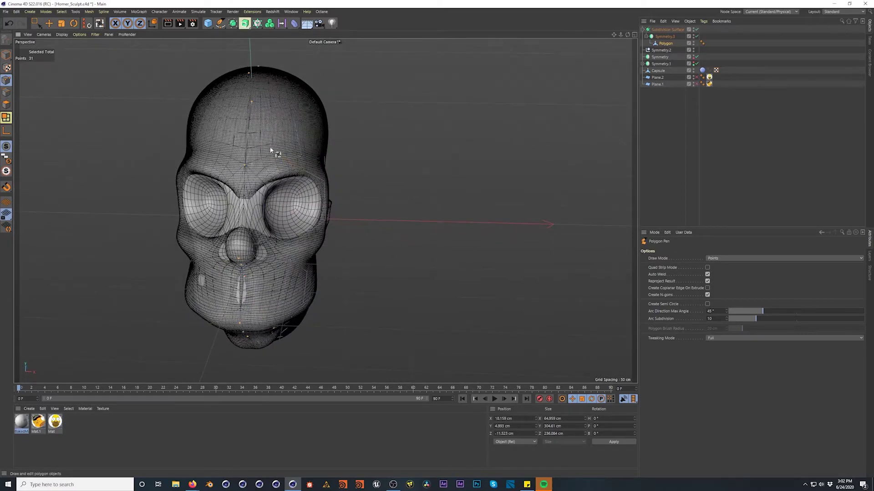
Disable the Subdivision Surface and its Symmetry, reselect the Polygon and loop-select the points along the head's centre line
key(u)
key(l)
drag(697, 36, 696, 30)
click(662, 44)
alt+drag(328, 98, 248, 119)
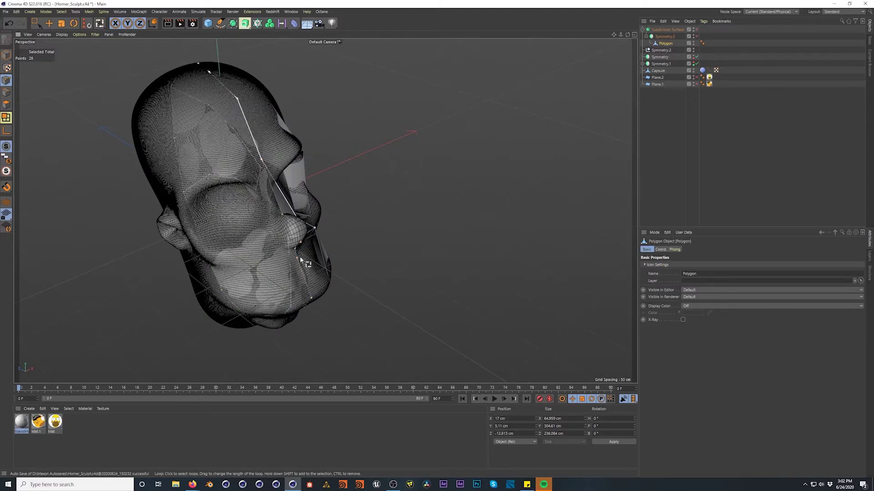
alt+middle_drag(306, 266, 245, 155)
click(246, 152)
mouse_move(247, 151)
alt+mouse_down()
mouse_move(177, 111)
mouse_move(214, 114)
mouse_move(212, 95)
alt+mouse_up()
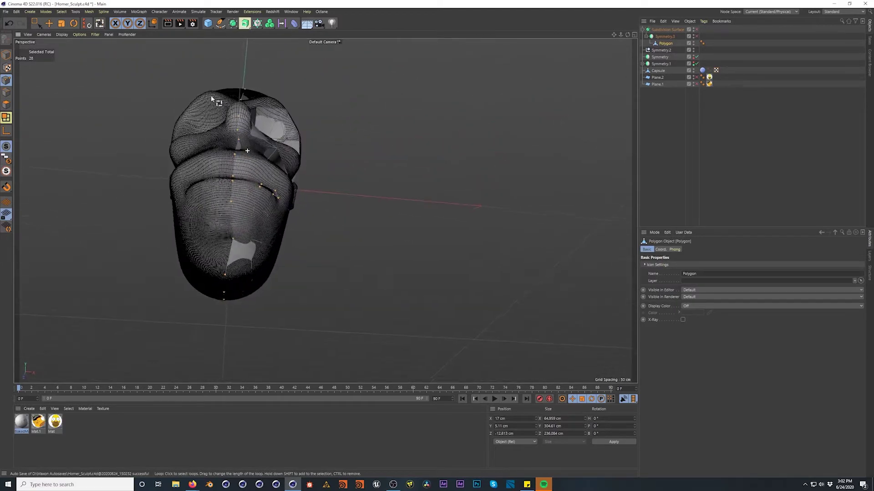
Flatten the selected centre-line points by setting their X size to 0 cm
click(37, 23)
click(66, 45)
alt+drag(189, 127, 311, 226)
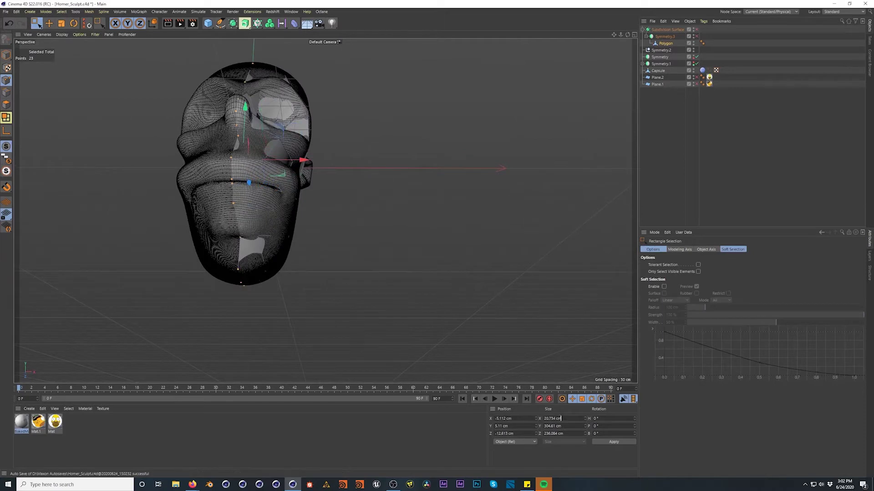
text(0)
key(Return)
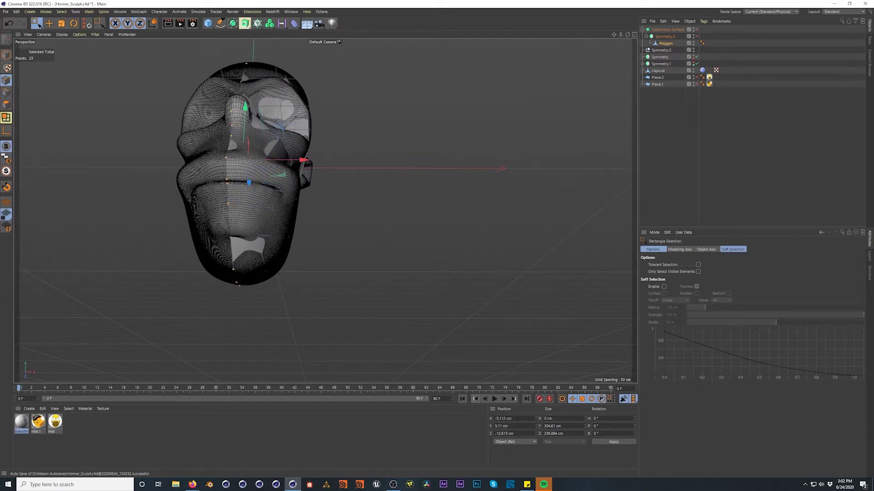
Set the X position of the centre-line points to 0 cm, and re-enable the head's Symmetry and Subdivision Surface
text(0)
key(Return)
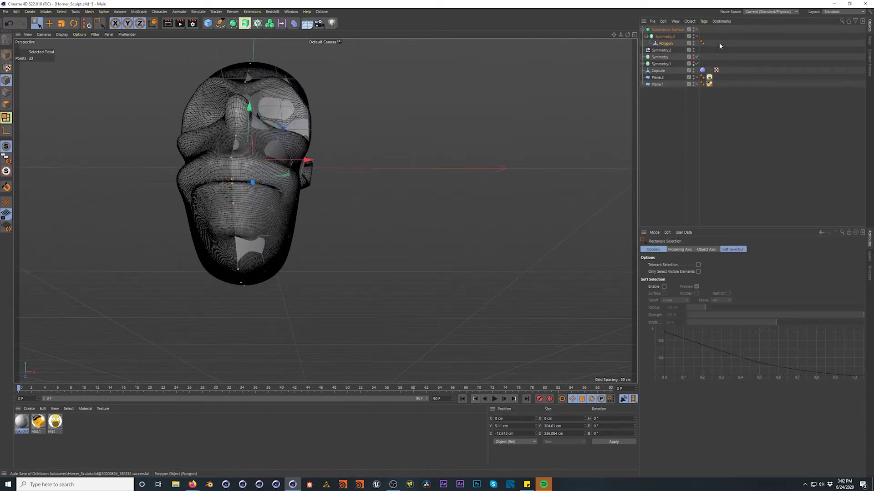
drag(696, 36, 697, 29)
click(656, 122)
Hide the sculpted Capsule and examine the mirrored, subdivided head from the front, side and below
alt+drag(245, 143, 251, 164)
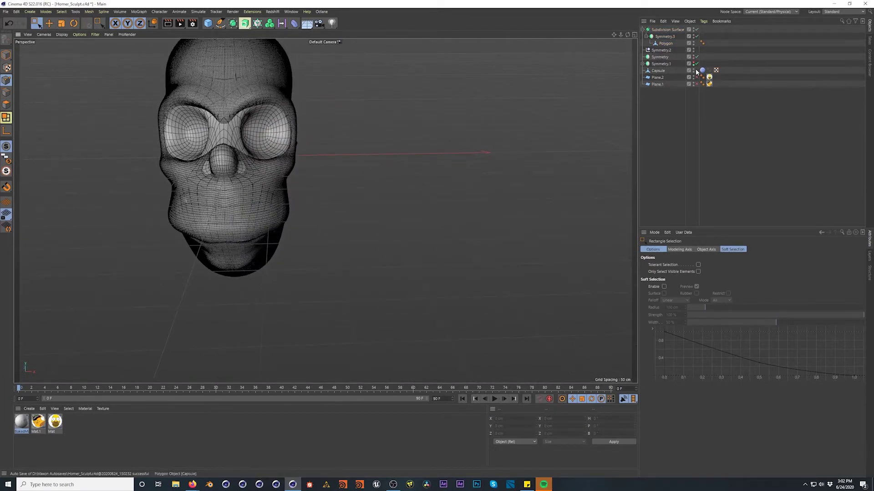
mouse_move(233, 159)
alt+mouse_down()
mouse_move(75, 160)
mouse_move(80, 187)
mouse_move(323, 209)
mouse_move(290, 230)
mouse_move(252, 106)
mouse_move(298, 121)
mouse_move(234, 169)
mouse_move(254, 130)
mouse_move(306, 78)
mouse_move(342, 96)
mouse_move(437, 110)
alt+mouse_up()
alt+drag(322, 165, 238, 248)
alt+right_drag(369, 181, 335, 171)
alt+drag(324, 189, 226, 198)
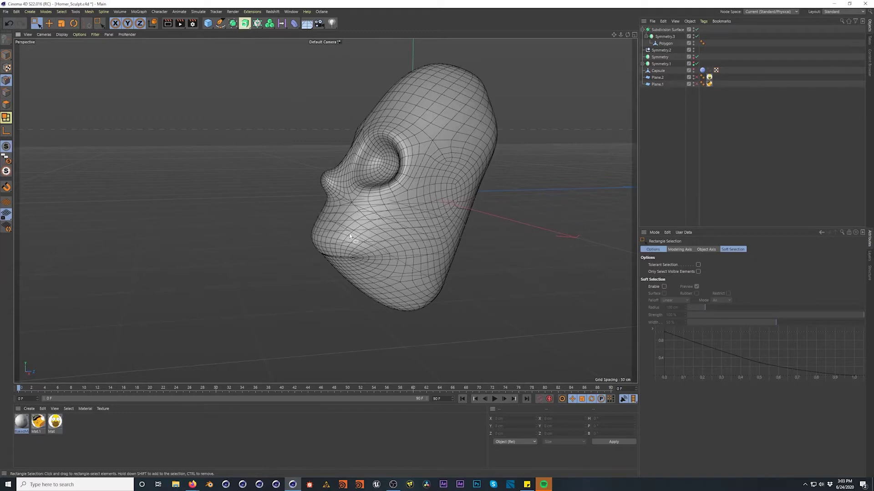
mouse_move(349, 236)
alt+mouse_down()
mouse_move(342, 222)
mouse_move(356, 229)
mouse_move(340, 238)
alt+mouse_up()
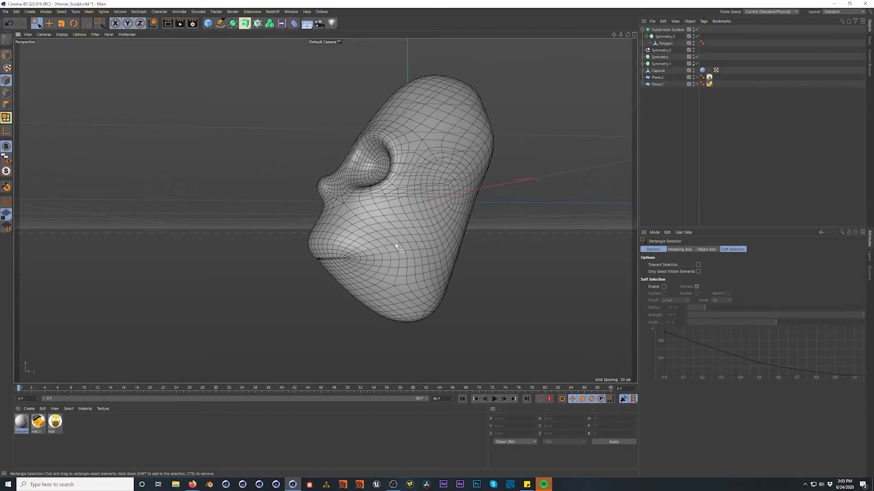
alt+drag(395, 290, 388, 238)
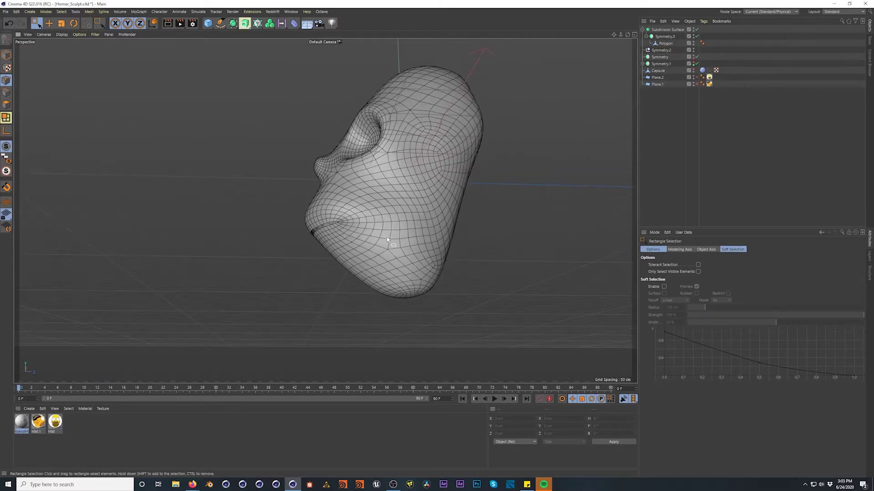
Loop-select the ring of polygons around the mouth on the Polygon object
click(665, 43)
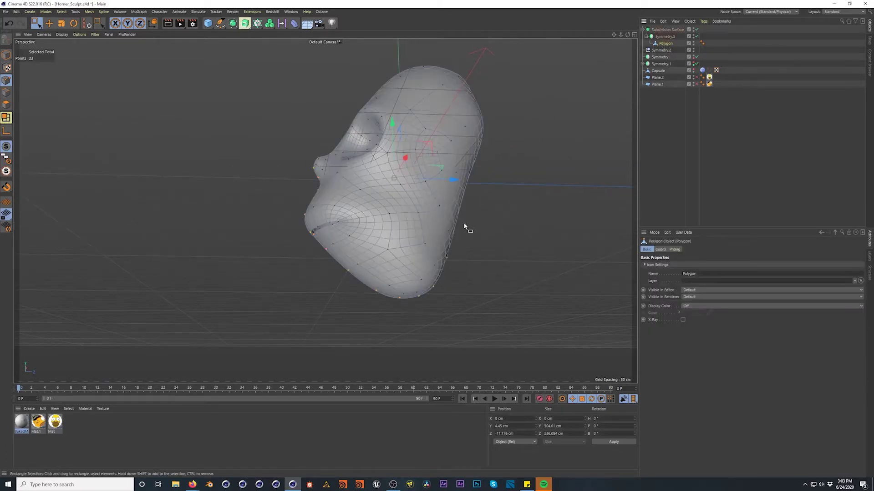
key(u)
key(l)
click(6, 105)
click(366, 234)
click(370, 215)
alt+drag(351, 229, 253, 232)
shift+click(312, 214)
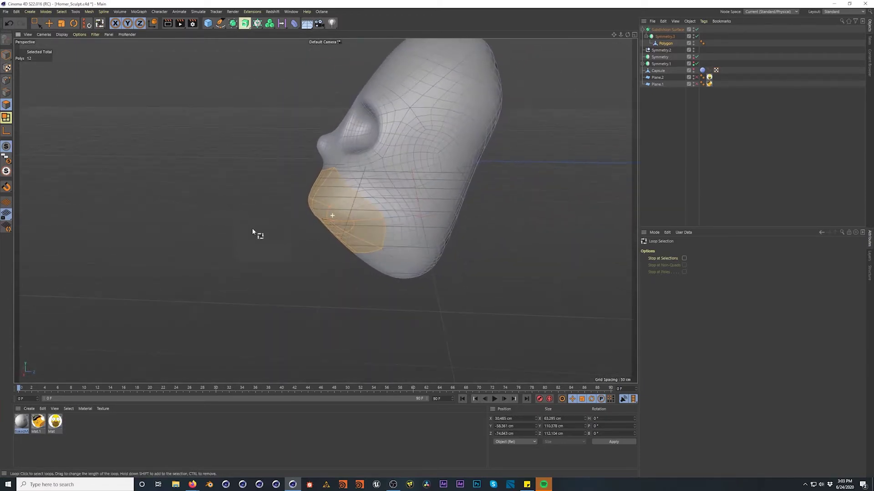
Show the sculpted Capsule again and shift the upper edge point of the muzzle loop below the eye with the Polygon Pen
click(667, 44)
alt+click(694, 69)
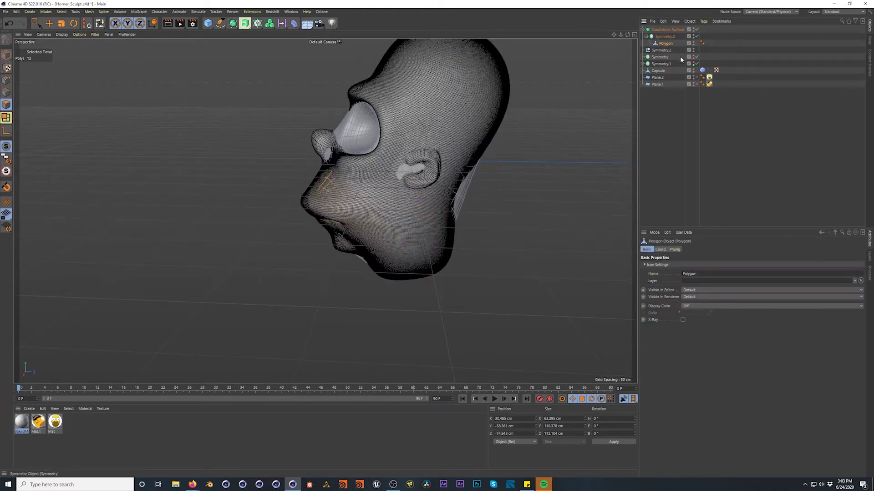
alt+drag(327, 185, 373, 202)
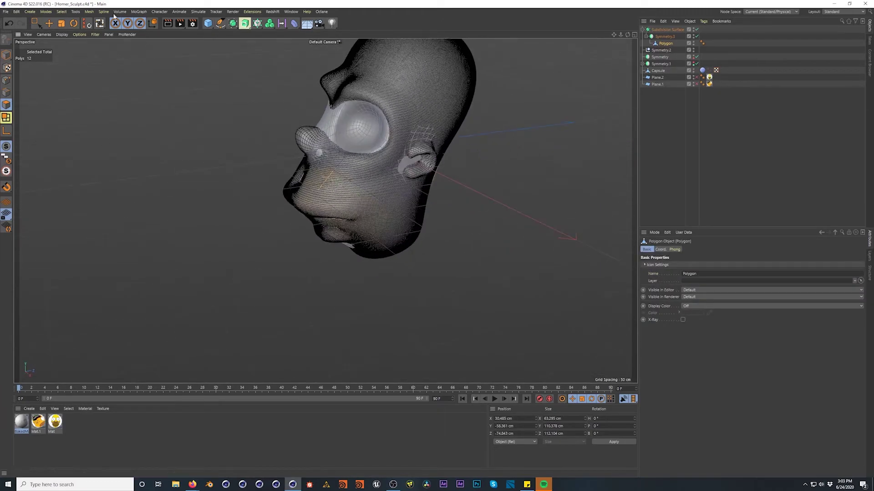
drag(100, 24, 100, 40)
click(131, 58)
alt+drag(344, 197, 335, 177)
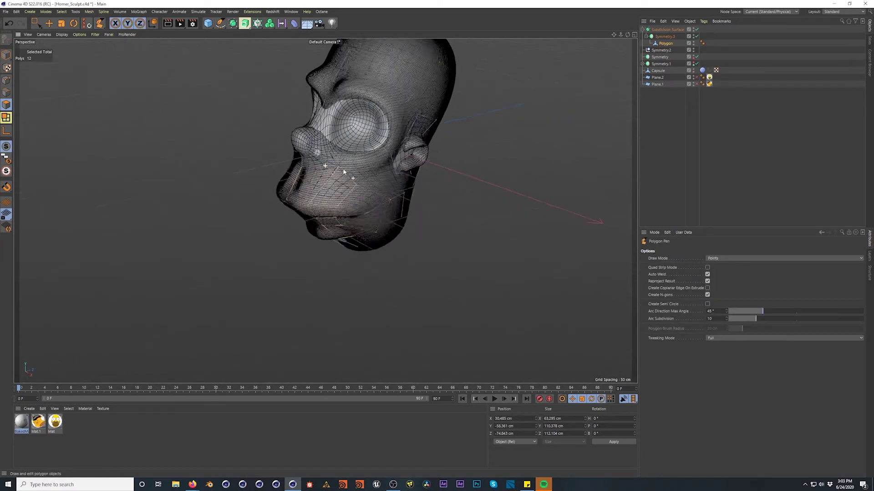
scroll(339, 173, up, 5)
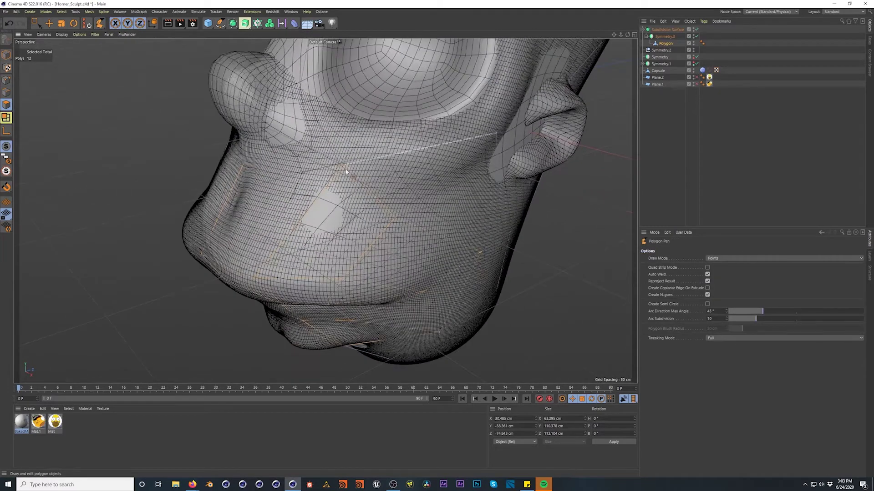
drag(334, 182, 331, 196)
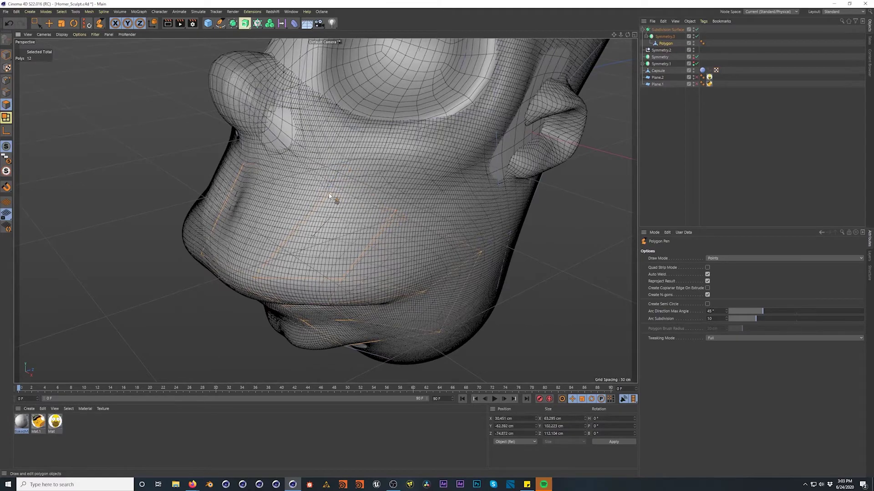
drag(329, 196, 327, 188)
Hide the sculpted Capsule and refine the mouth loop's shape on the subdivided head with the Polygon Pen
alt+drag(414, 216, 441, 224)
alt+middle_drag(441, 224, 459, 226)
alt+drag(458, 226, 474, 207)
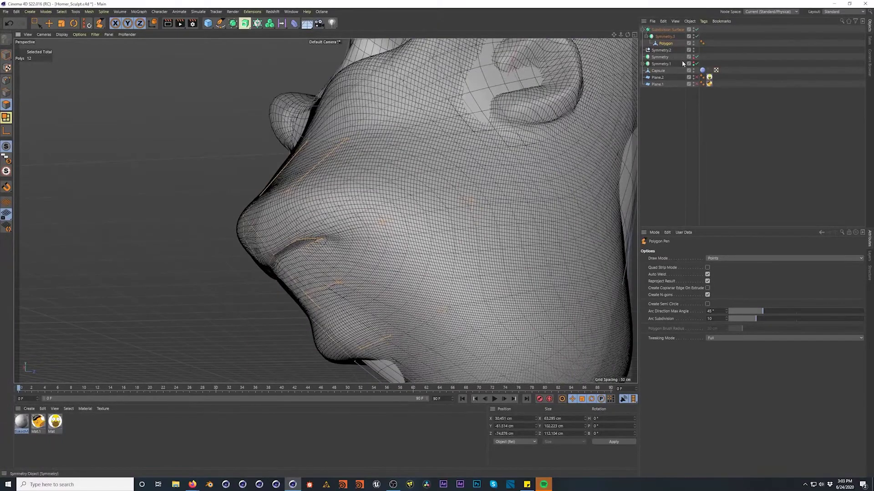
click(693, 69)
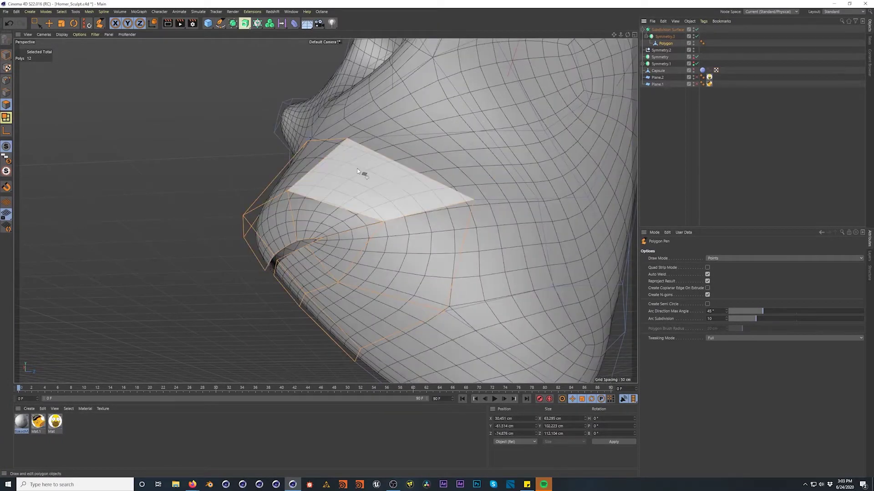
alt+drag(357, 169, 421, 214)
alt+right_drag(421, 215, 356, 209)
alt+middle_drag(357, 209, 331, 131)
alt+drag(331, 131, 394, 289)
drag(345, 253, 424, 208)
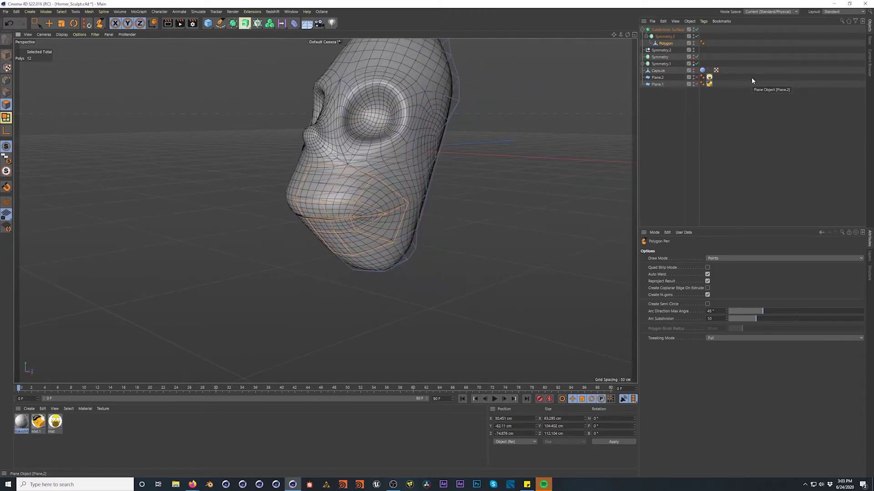
Disable the Subdivision Surface and examine the low-poly mirrored head from several angles
click(662, 30)
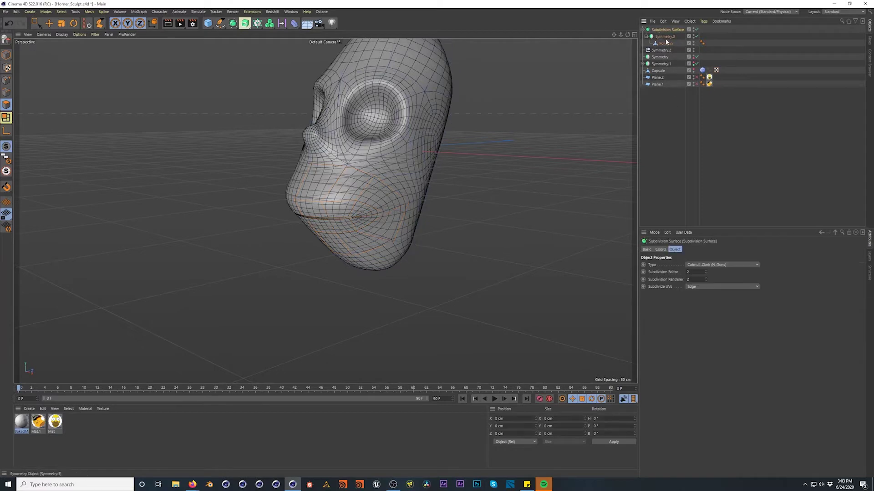
key(q)
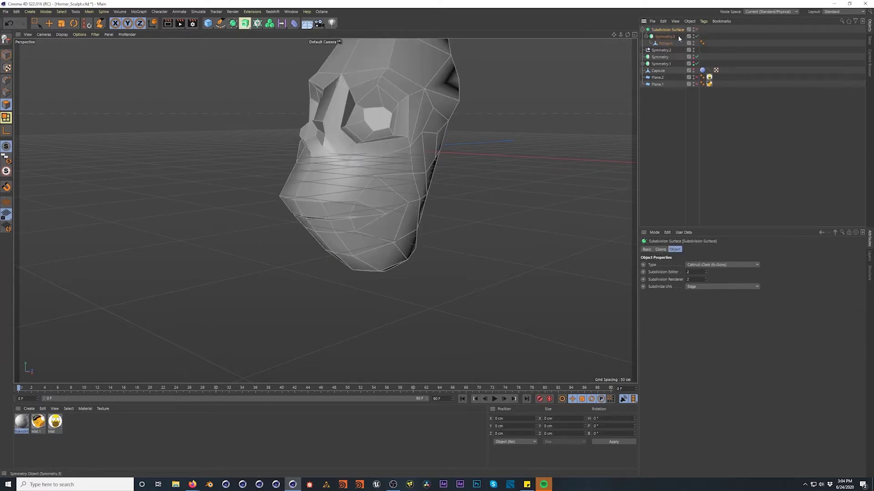
click(664, 37)
alt+drag(433, 132, 296, 163)
alt+drag(491, 140, 376, 144)
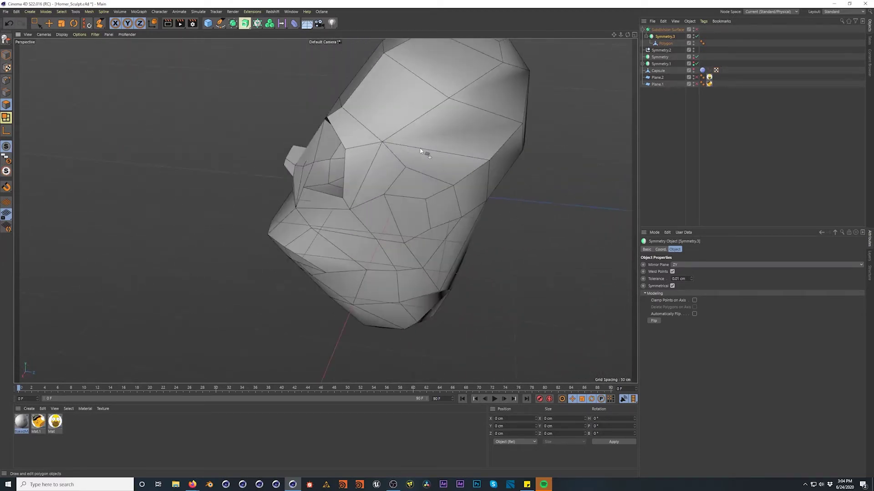
alt+drag(369, 187, 299, 152)
alt+drag(319, 227, 346, 168)
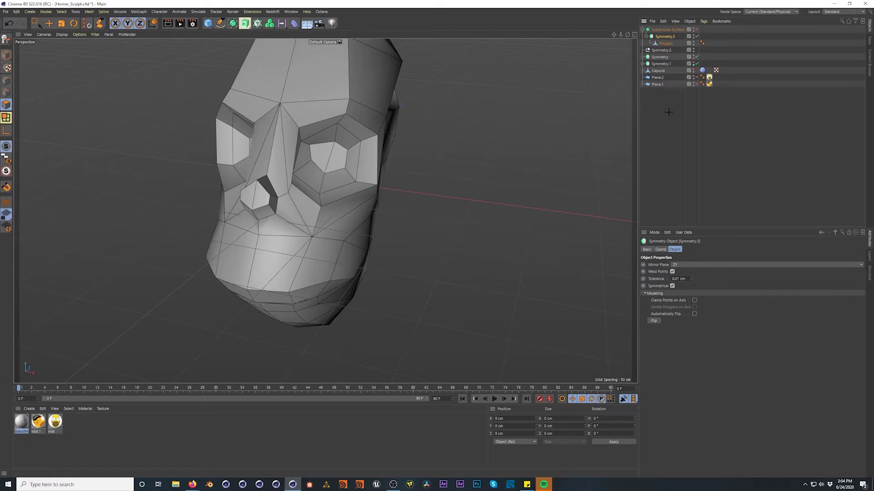
Duplicate the Symmetry.3 object with its mesh, group the copy in a null named REF, and hide that null
ctrl+drag(666, 115, 663, 95)
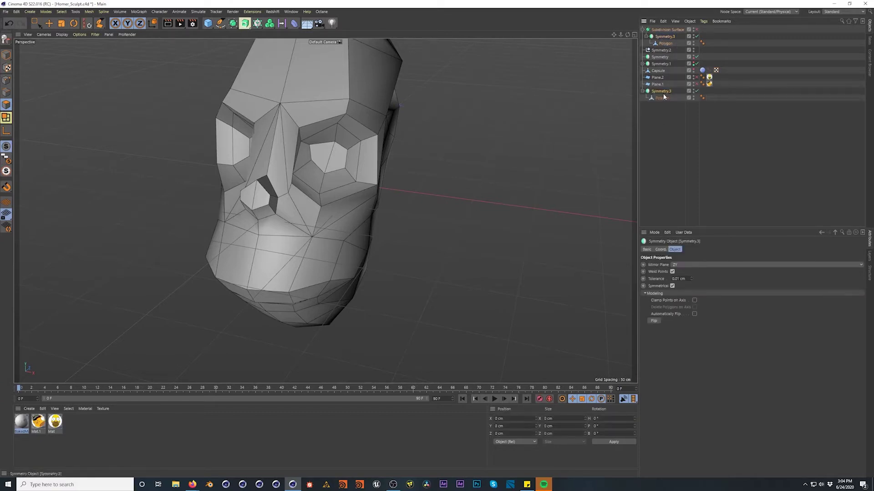
key(alt+g)
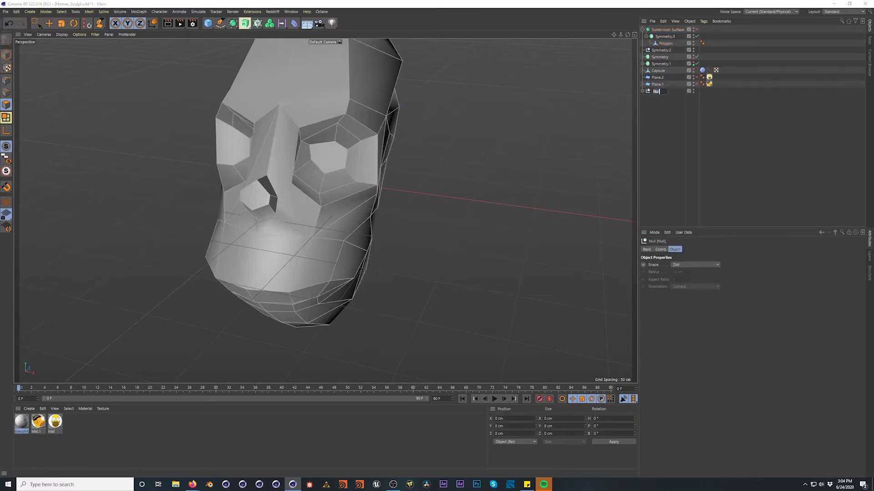
click(693, 90)
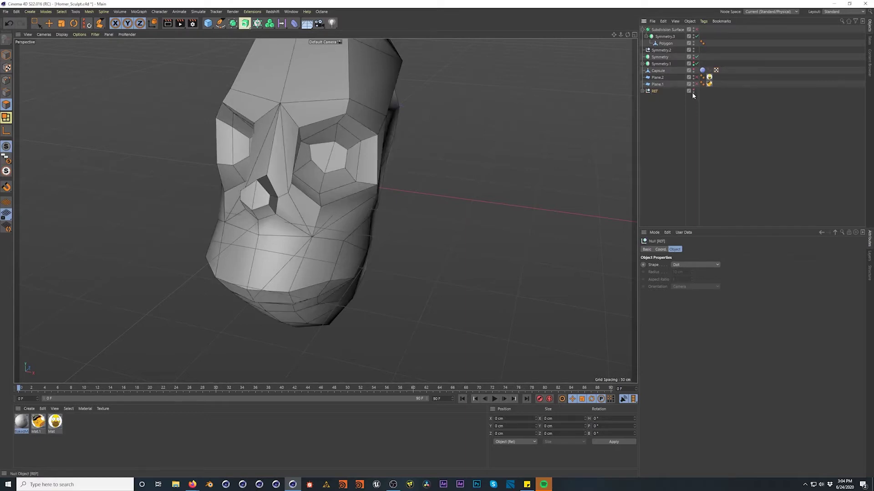
click(679, 102)
Make the Symmetry.3 object editable, pull the full Polygon head out of it, and delete the leftover null
click(665, 43)
click(663, 38)
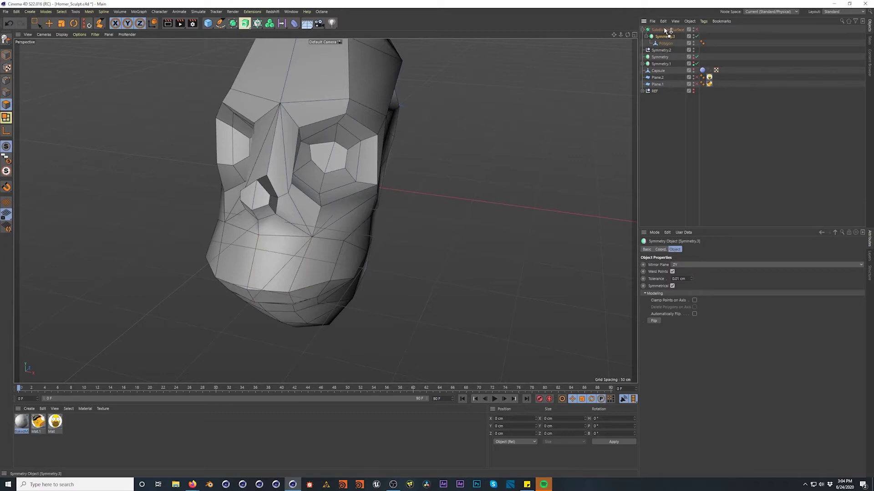
key(c)
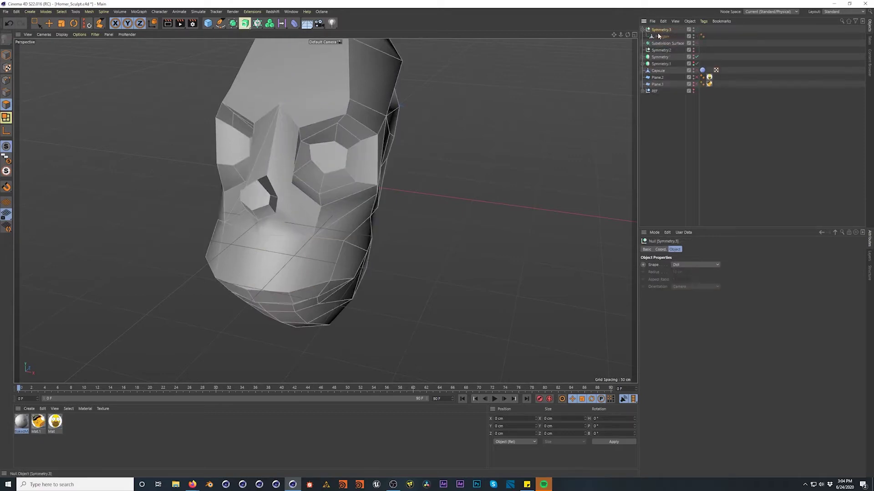
click(658, 36)
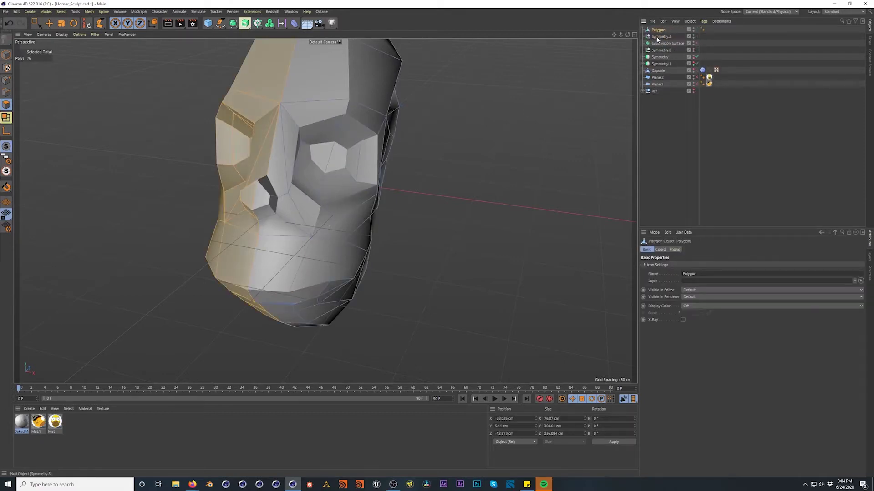
click(656, 38)
key(Delete)
click(655, 30)
alt+drag(241, 228, 276, 205)
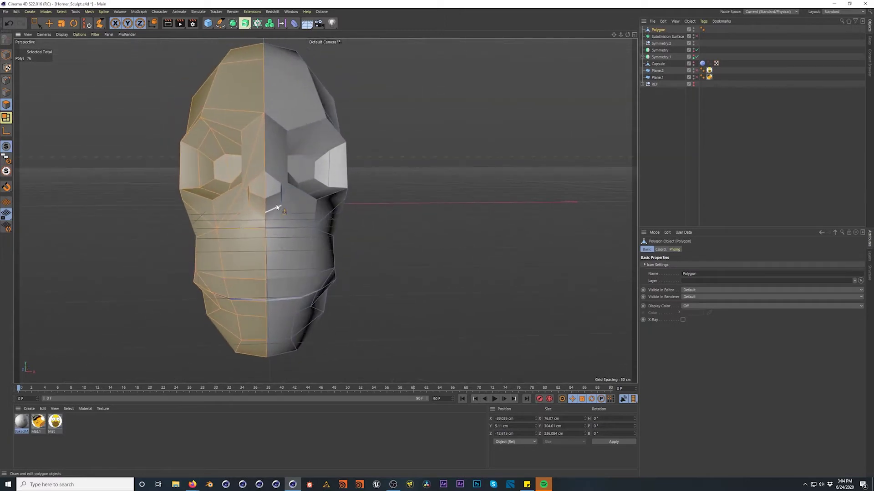
Loop-select the polygon rings around the mouth, eye and nose to check the head's edge flow
key(u)
key(l)
click(271, 251)
alt+drag(276, 271, 204, 260)
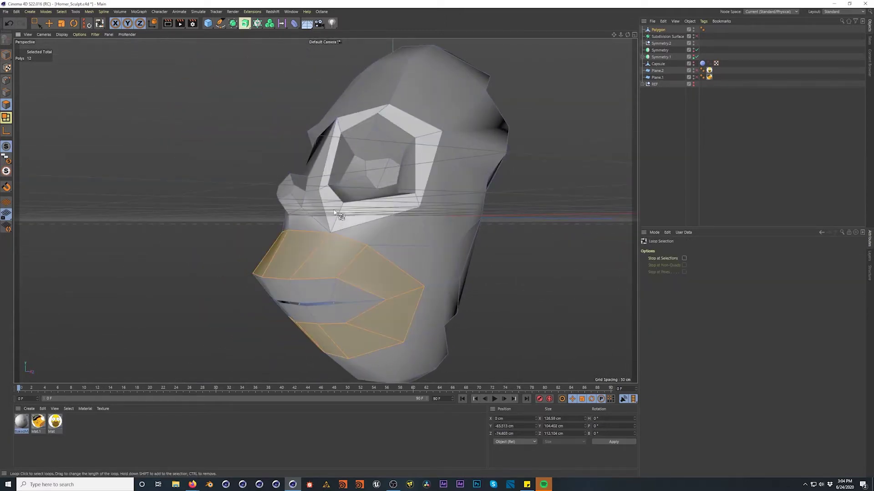
click(347, 200)
alt+drag(346, 201, 260, 225)
click(309, 224)
Show the Plane.1 and Plane.2 reference images with the Polygon head selected, and switch to the Sculpt layout
click(656, 29)
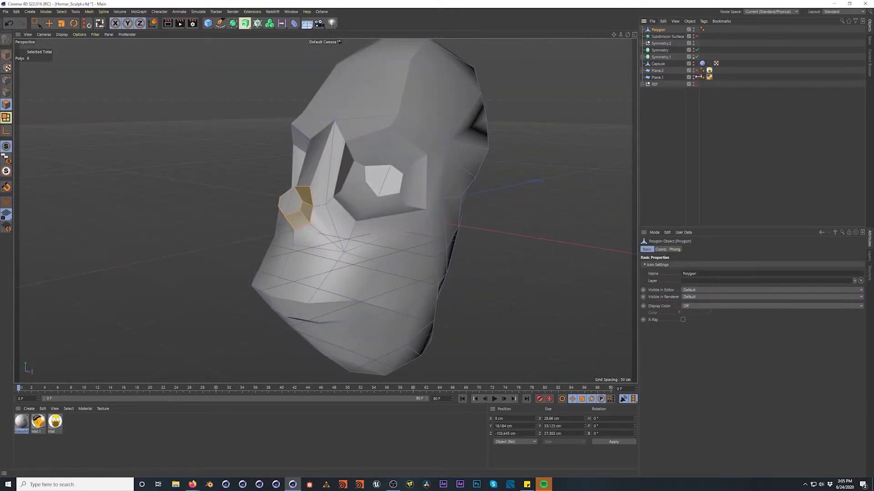
alt+drag(371, 166, 404, 172)
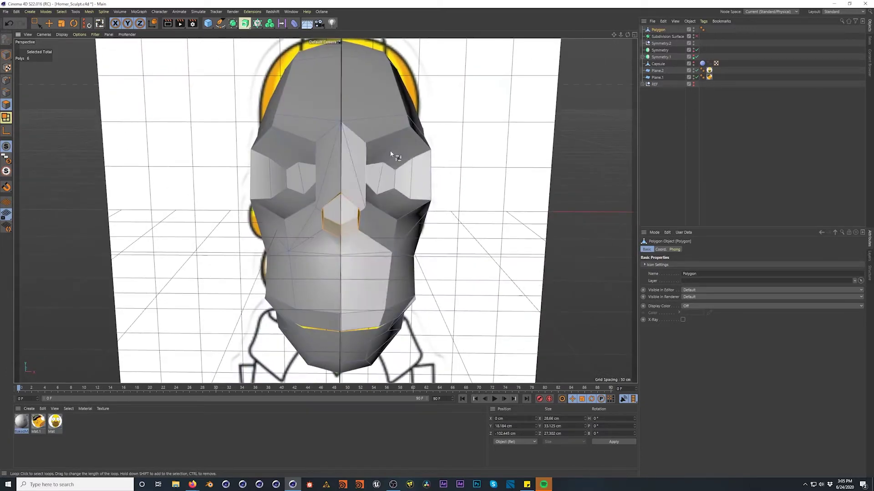
click(838, 12)
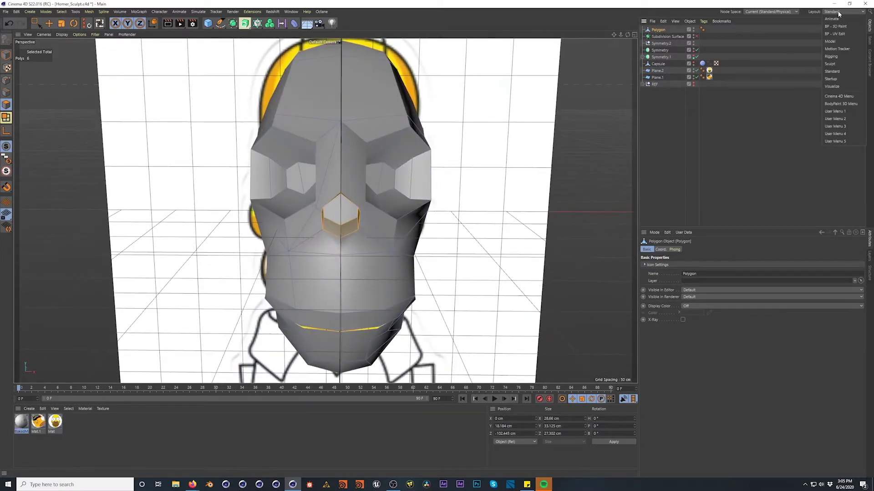
click(845, 64)
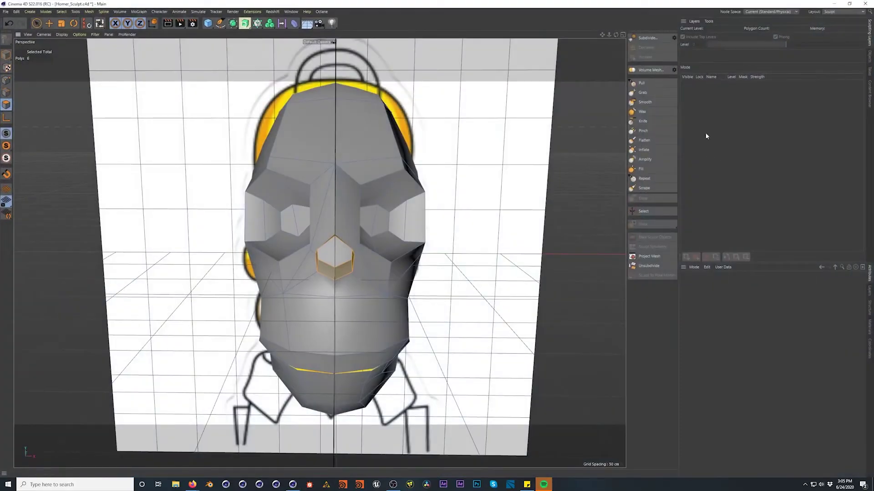
Subdivide the head to sculpting level 2 and display the scene's object list
click(656, 36)
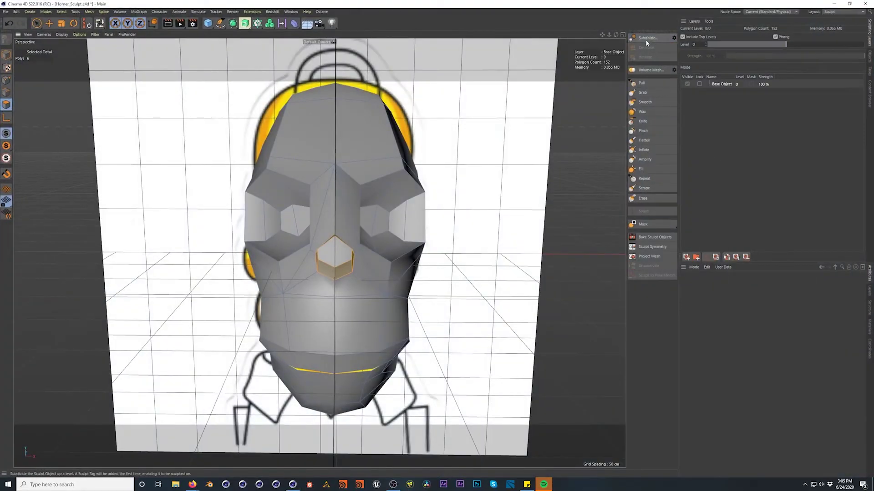
click(650, 40)
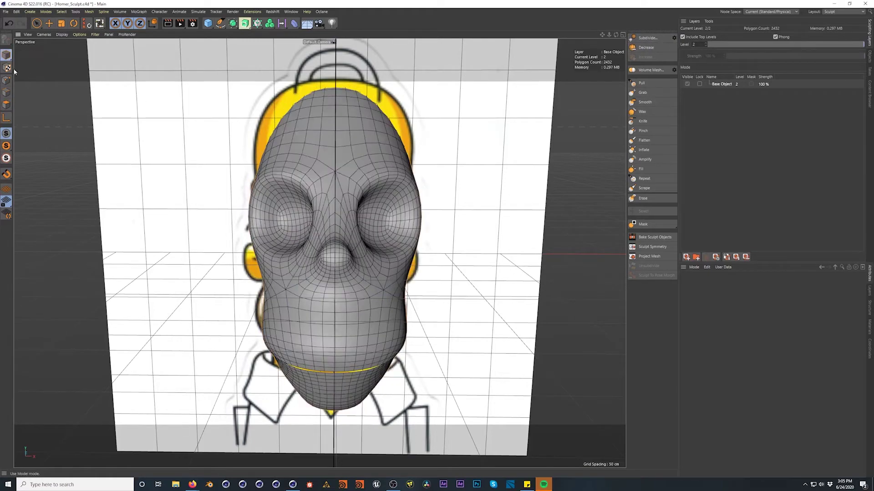
mouse_move(316, 206)
alt+mouse_down()
mouse_move(400, 210)
mouse_move(440, 193)
mouse_move(482, 203)
mouse_move(439, 217)
mouse_move(306, 210)
mouse_move(313, 210)
alt+mouse_up()
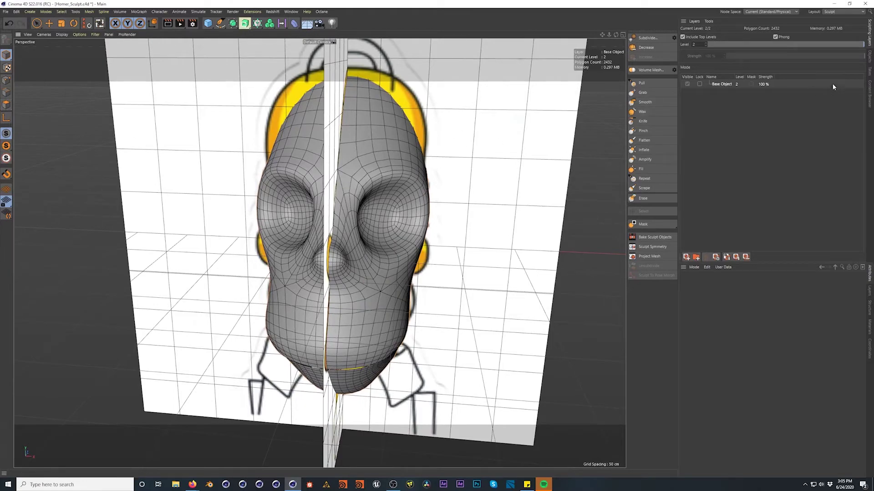
click(869, 64)
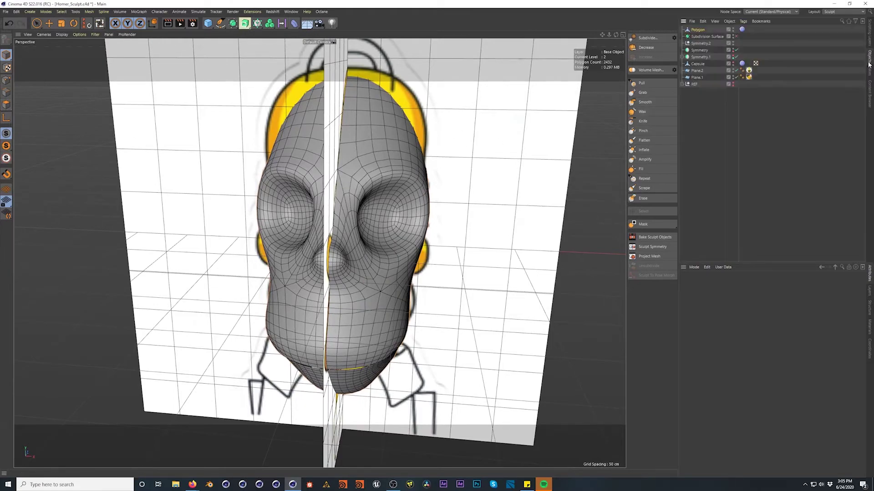
Set up the Grab brush on the Polygon head with linked size, pressure and symmetry, mirrored across the local X (YZ) axis
click(697, 30)
alt+drag(316, 167, 333, 131)
click(650, 91)
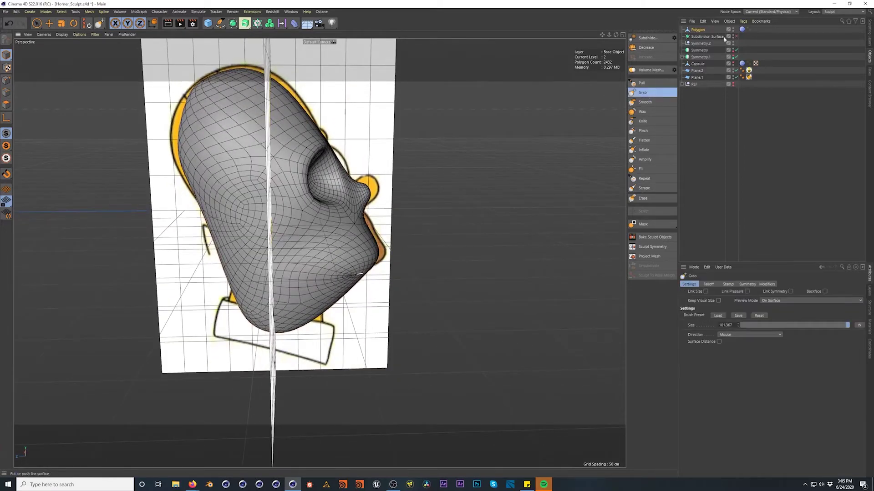
click(705, 29)
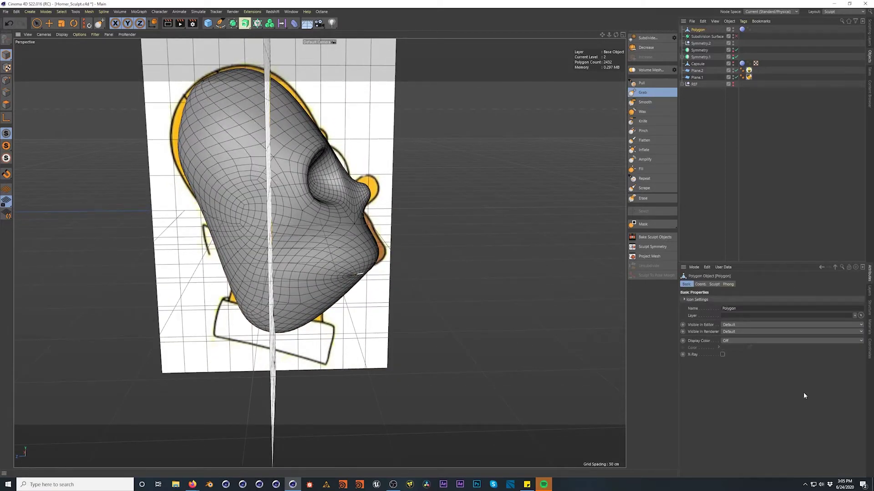
click(644, 93)
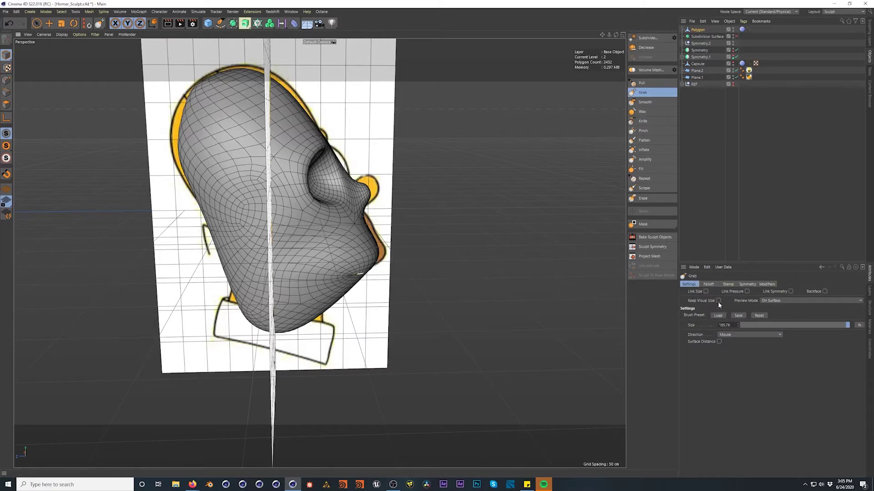
key(ctrl+s)
click(749, 285)
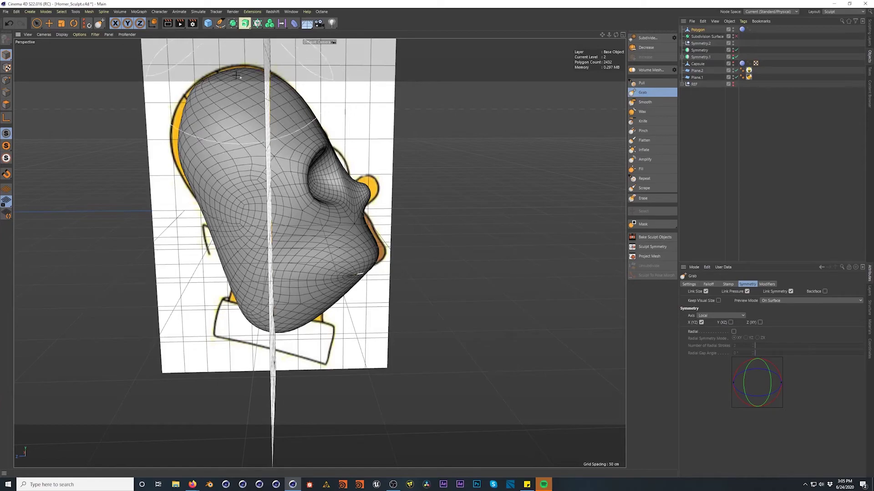
Grab the back of the skull, the neck and the chin to follow the side reference's outline
alt+drag(177, 124, 236, 146)
drag(261, 212, 265, 209)
mouse_move(292, 275)
mouse_down()
mouse_move(283, 277)
mouse_move(275, 239)
mouse_up()
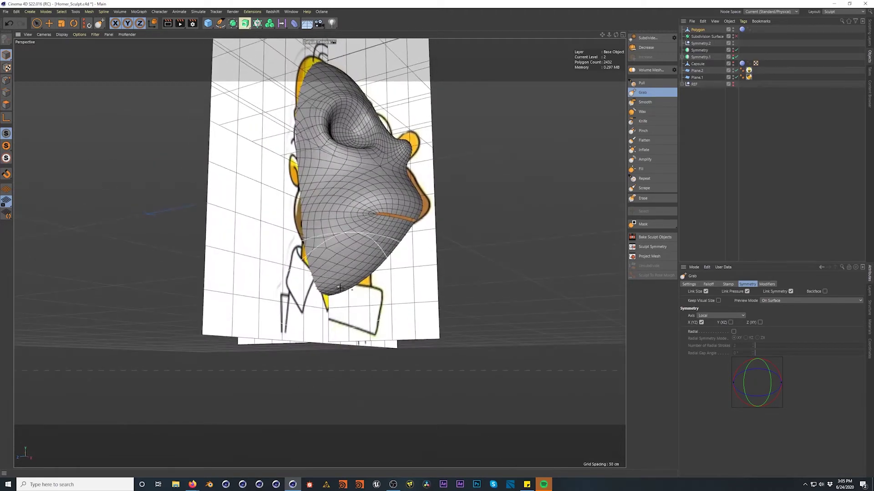
mouse_move(381, 313)
alt+mouse_down()
mouse_move(390, 277)
mouse_move(397, 285)
mouse_move(367, 263)
alt+mouse_up()
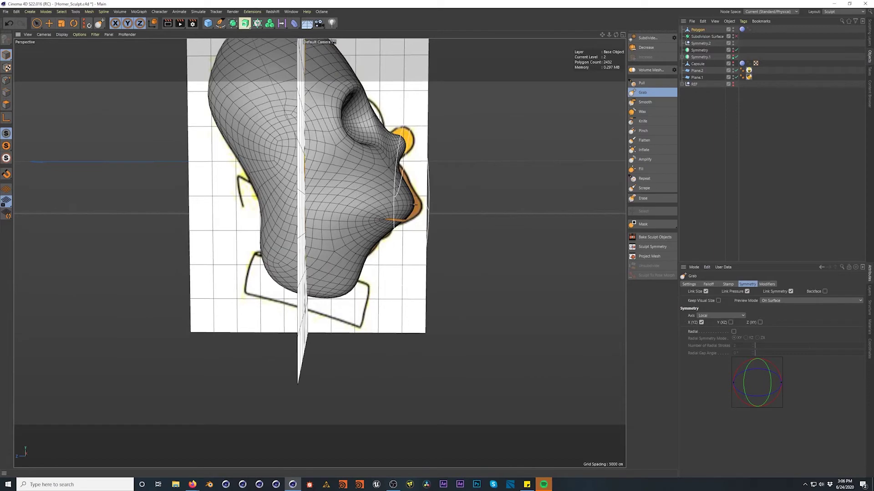
Enable Surface Distance for the Grab brush and pull the upper lip and nose area toward the side reference's outline
click(689, 284)
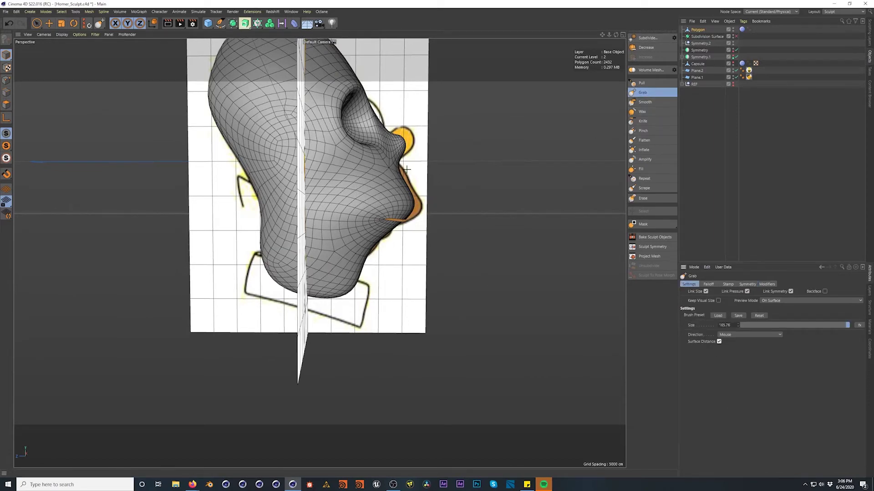
drag(408, 203, 416, 204)
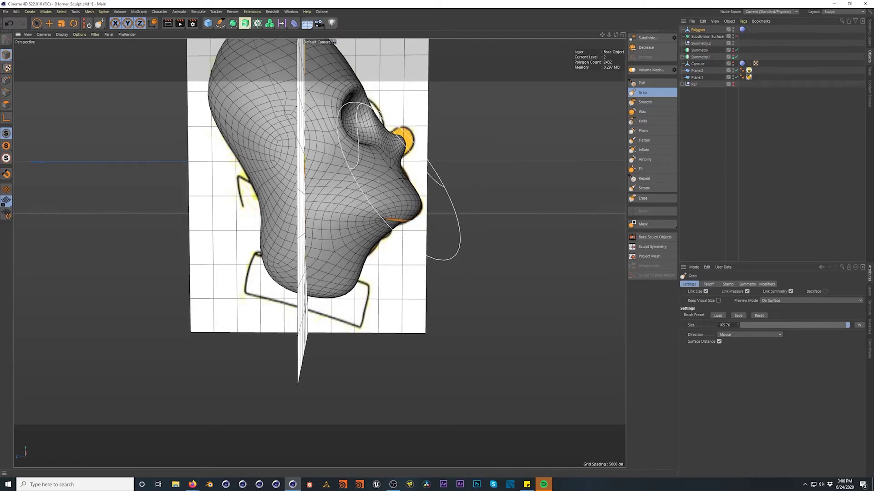
mouse_move(405, 139)
mouse_down()
mouse_move(412, 136)
mouse_move(407, 159)
mouse_up()
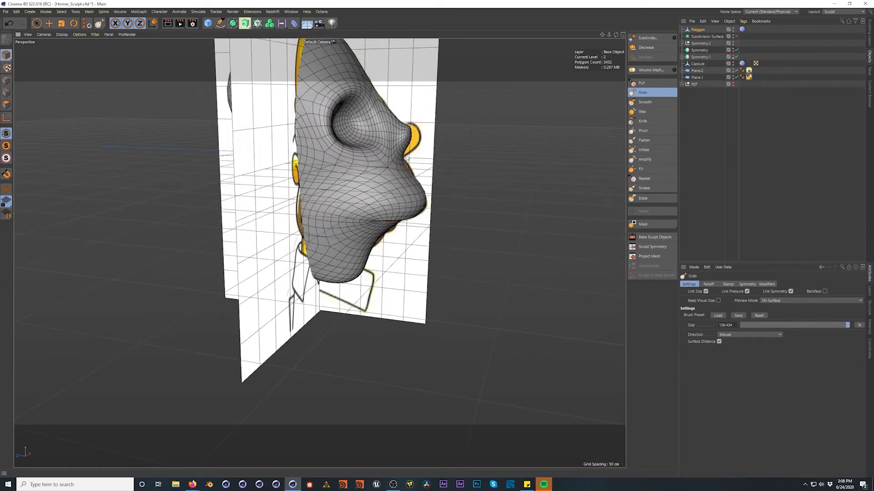
Pull the nose tip and bridge out to the side reference's outline with a Grab brush size of about 39
alt+drag(406, 142, 473, 142)
scroll(414, 148, up, 6)
middle_click(412, 141)
middle_click(259, 142)
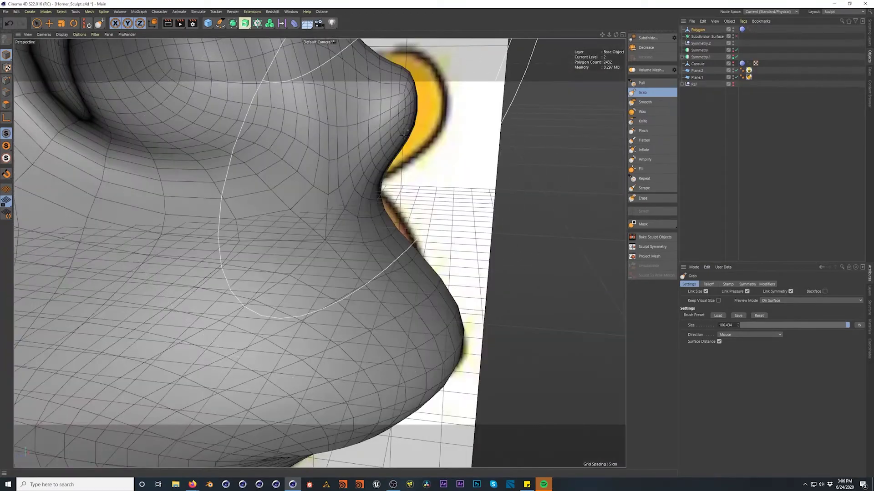
middle_drag(403, 135, 333, 149)
mouse_move(399, 142)
mouse_down()
mouse_move(414, 140)
mouse_move(434, 97)
mouse_up()
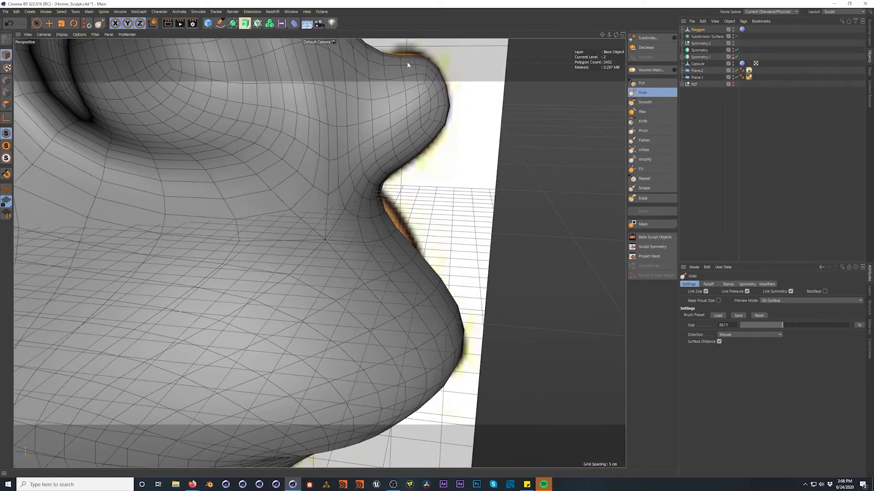
alt+middle_drag(355, 92, 364, 204)
drag(364, 151, 340, 182)
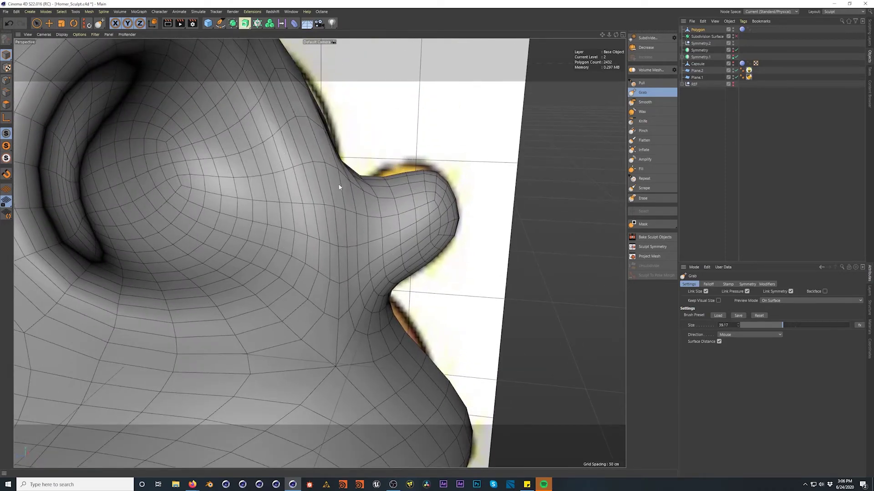
middle_drag(346, 181, 365, 181)
drag(344, 178, 322, 193)
key(ctrl+z)
Shape the area between nose and upper lip to the side reference with Surface Distance on and a brush size of about 65
click(718, 341)
mouse_move(351, 205)
alt+mouse_down()
mouse_move(337, 218)
mouse_move(308, 181)
mouse_move(289, 196)
mouse_move(301, 191)
alt+mouse_up()
mouse_move(370, 213)
mouse_down()
mouse_move(360, 203)
mouse_move(368, 227)
mouse_move(319, 253)
mouse_move(357, 163)
mouse_up()
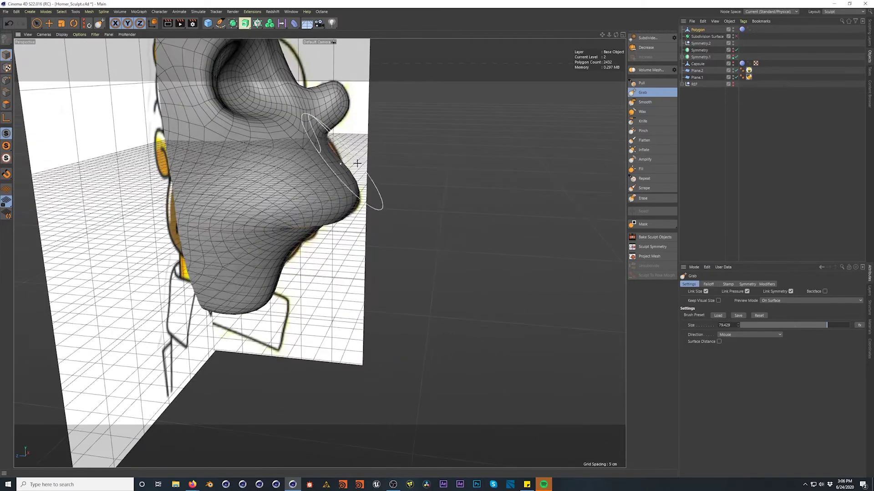
click(719, 342)
middle_drag(340, 162, 334, 161)
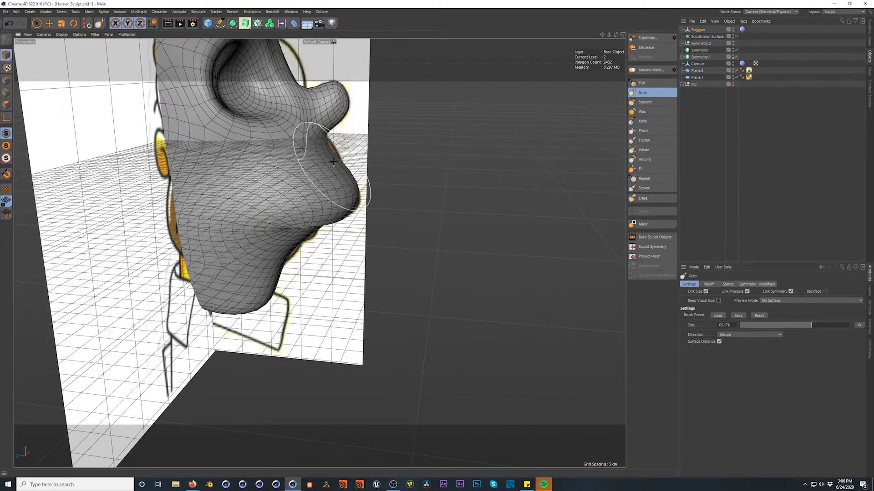
alt+drag(337, 164, 348, 212)
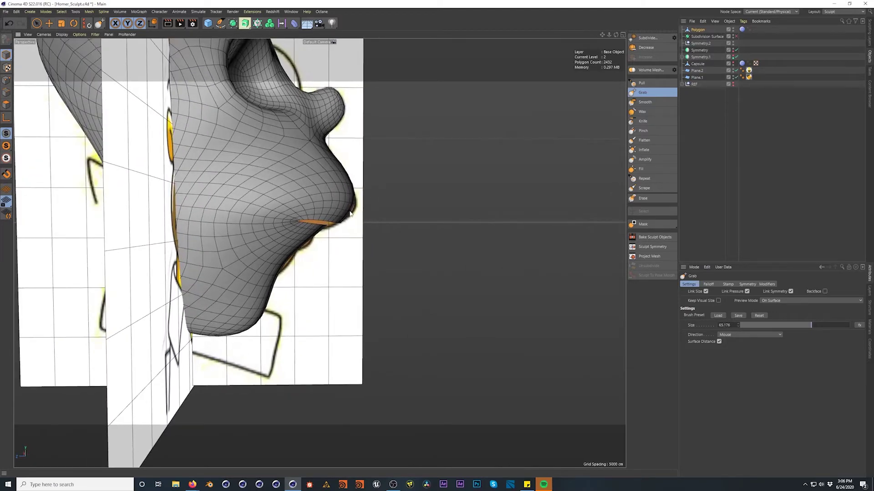
Grab the mouth corner, lower lip and chin contour to fit the side reference
drag(308, 239, 310, 245)
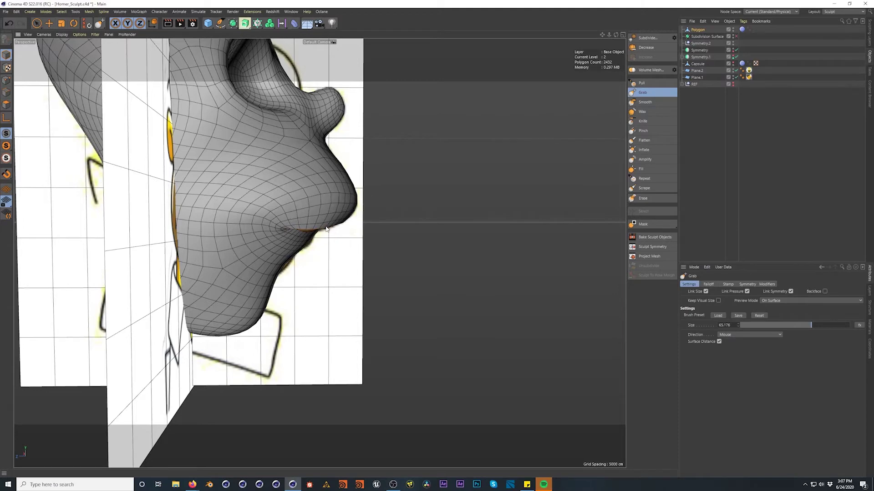
alt+middle_drag(316, 213, 323, 156)
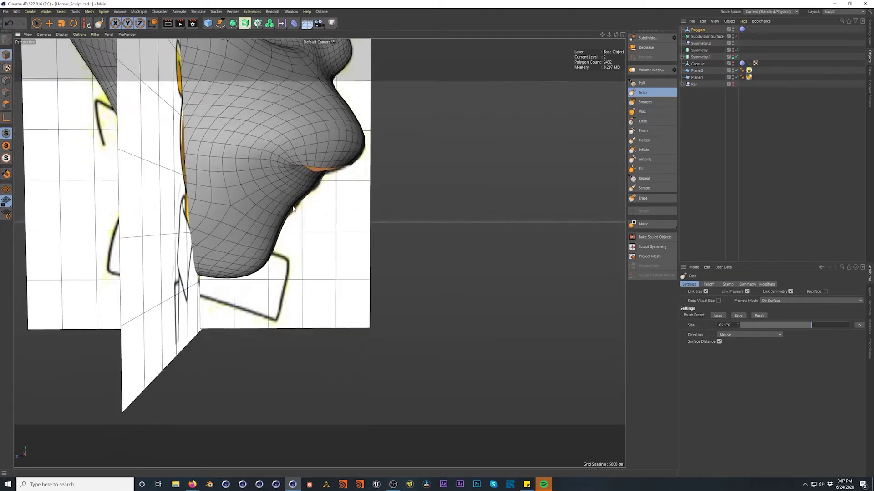
drag(275, 239, 269, 234)
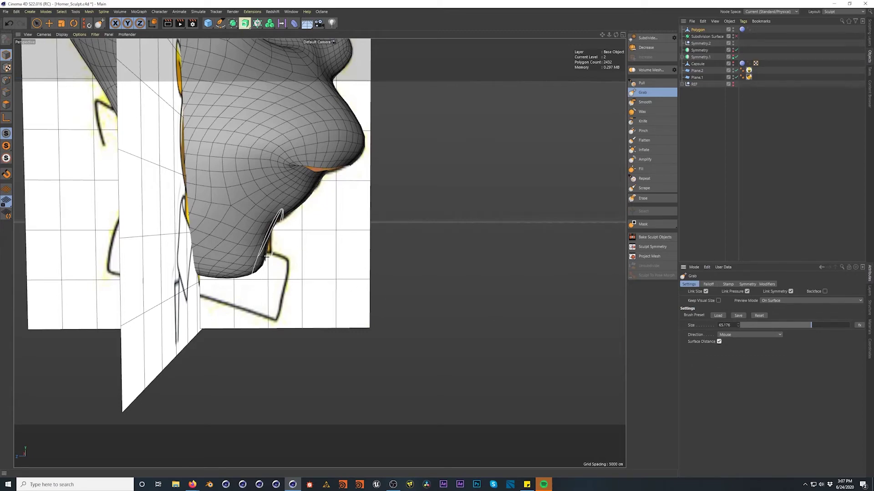
Widen the lower back of the head with a Grab brush size of about 159 to match the front reference's silhouette
alt+drag(278, 223, 161, 220)
alt+middle_drag(245, 127, 263, 221)
alt+drag(263, 221, 578, 273)
alt+drag(347, 291, 302, 290)
alt+right_drag(302, 291, 288, 276)
alt+drag(288, 276, 345, 252)
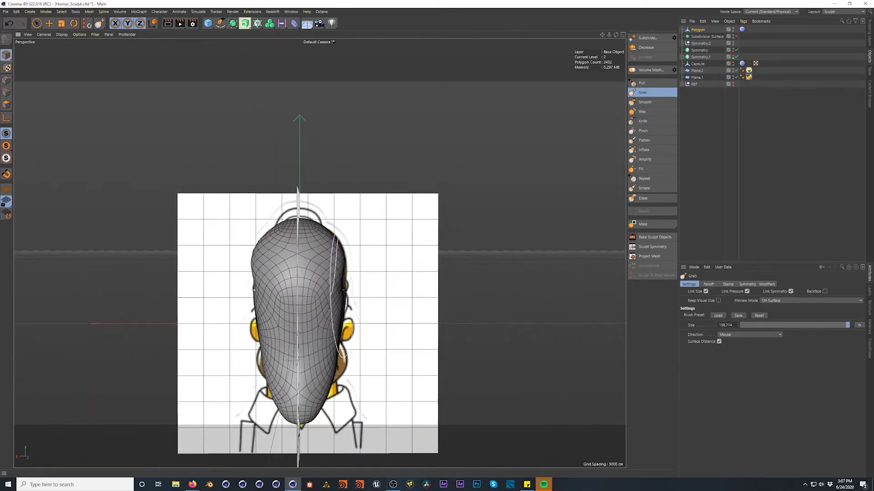
drag(334, 370, 344, 364)
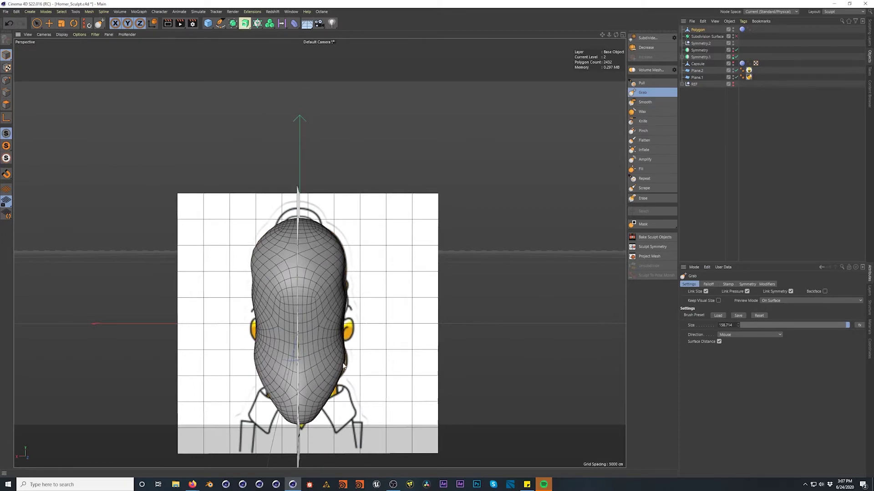
alt+middle_drag(326, 366, 305, 302)
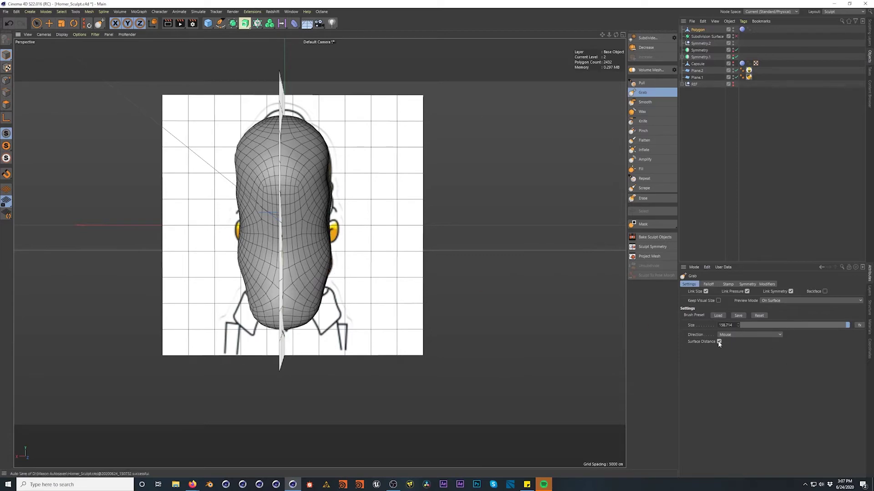
alt+drag(315, 282, 105, 287)
mouse_move(300, 273)
mouse_down()
mouse_move(293, 257)
mouse_move(219, 253)
mouse_up()
mouse_move(407, 258)
alt+mouse_down()
mouse_move(253, 234)
mouse_move(197, 248)
mouse_move(179, 241)
mouse_move(234, 265)
mouse_move(252, 262)
mouse_move(364, 195)
alt+mouse_up()
mouse_move(320, 87)
alt+mouse_down()
mouse_move(357, 86)
mouse_move(335, 97)
mouse_move(365, 141)
alt+mouse_up()
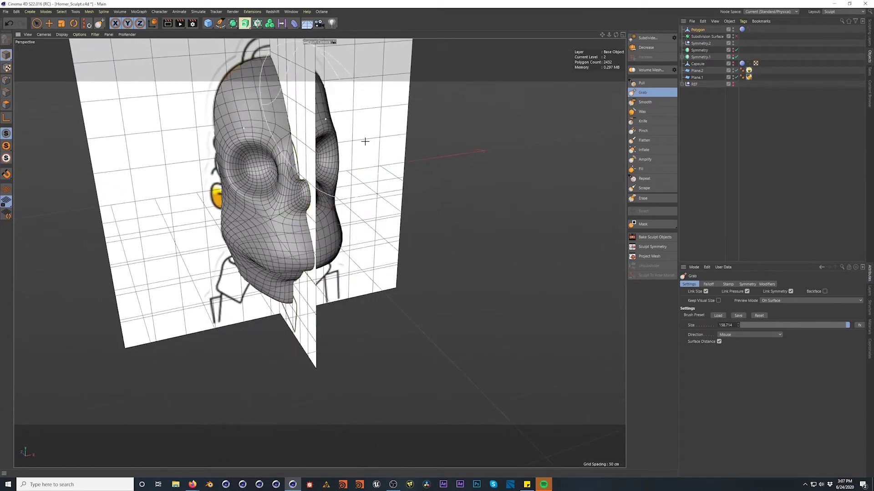
Show the Symmetry.1 eyeballs and check how they fit the Polygon head's sockets from the front and side
click(697, 30)
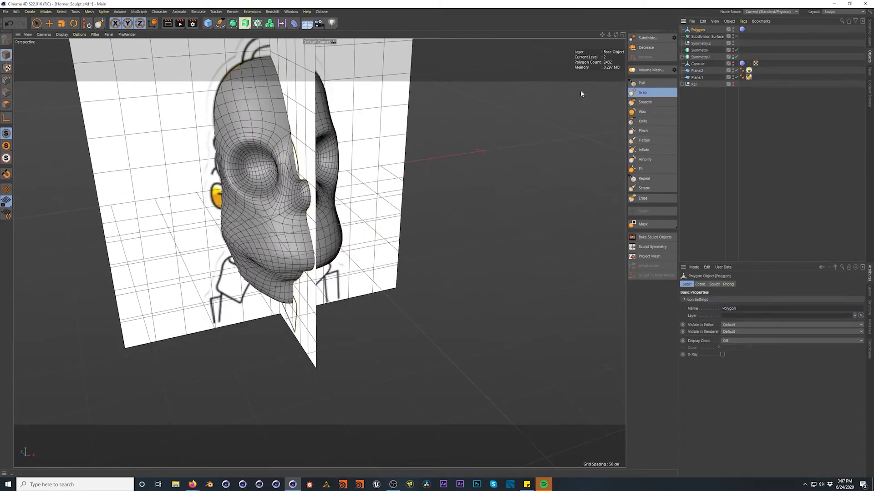
click(734, 57)
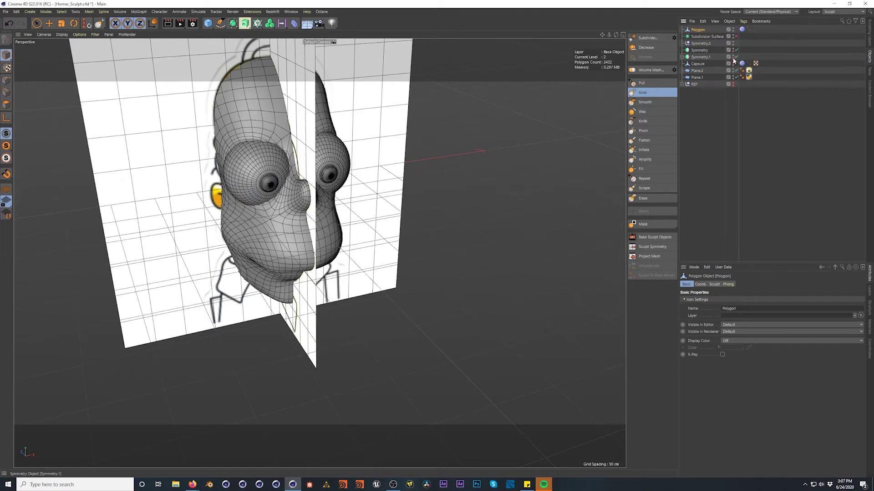
alt+drag(342, 181, 236, 139)
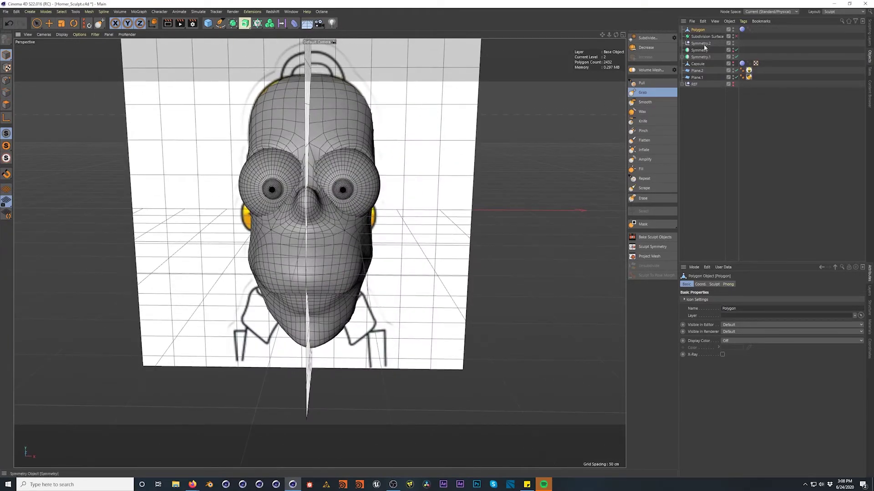
middle_drag(323, 208, 300, 209)
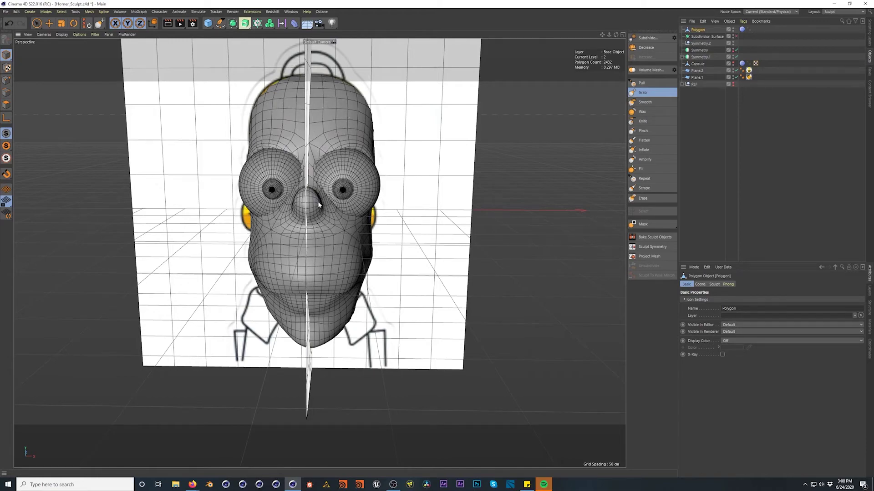
alt+drag(317, 202, 618, 120)
Subdivide the head to level 3 and build up the brow and eye socket rim with the Pull brush at 83% pressure
click(651, 82)
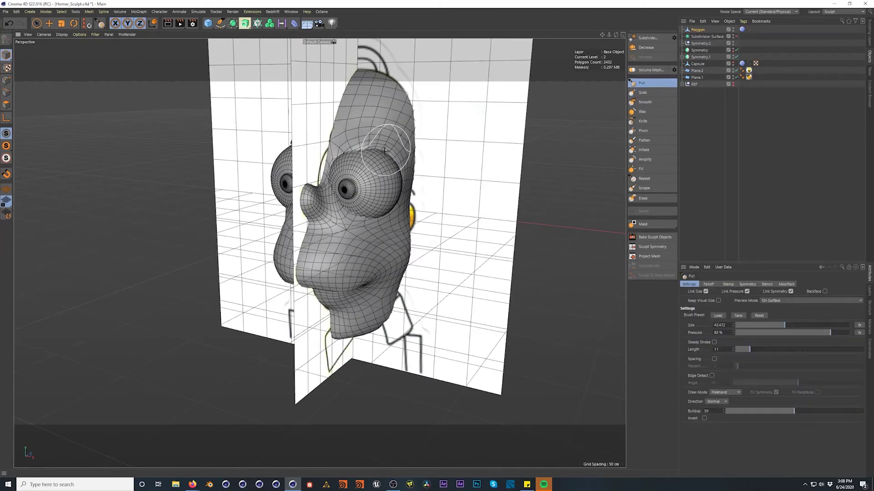
scroll(386, 151, up, 5)
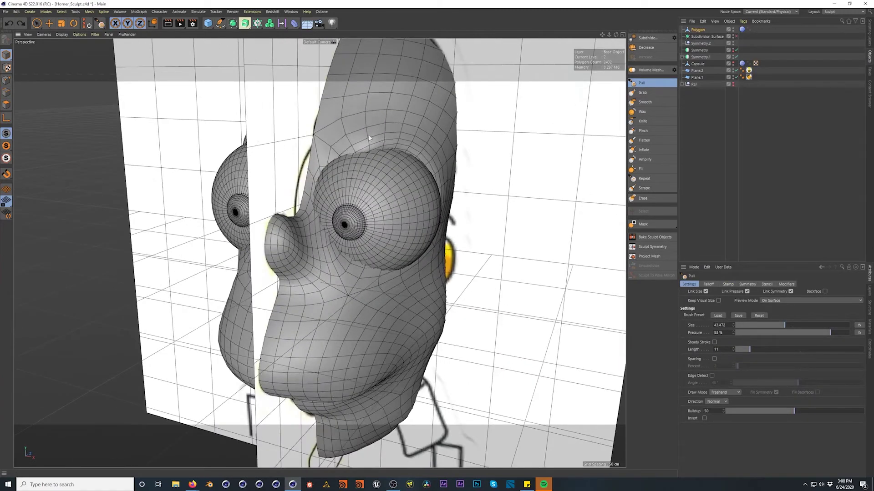
click(647, 38)
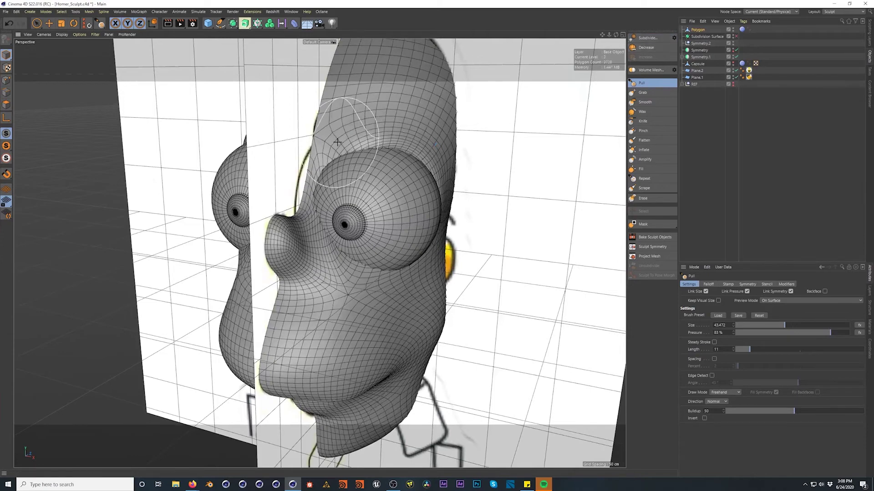
mouse_move(423, 210)
alt+mouse_down()
mouse_move(490, 214)
mouse_move(474, 182)
mouse_move(475, 214)
mouse_move(437, 259)
alt+mouse_up()
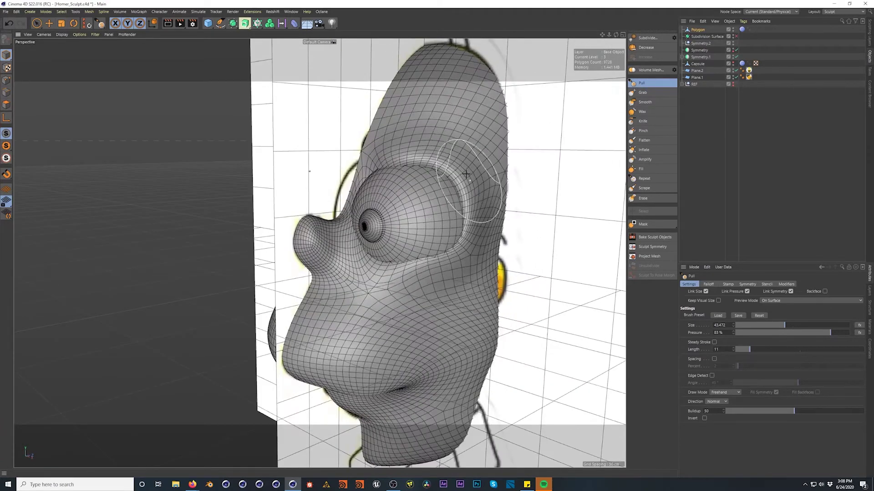
alt+drag(464, 168, 444, 163)
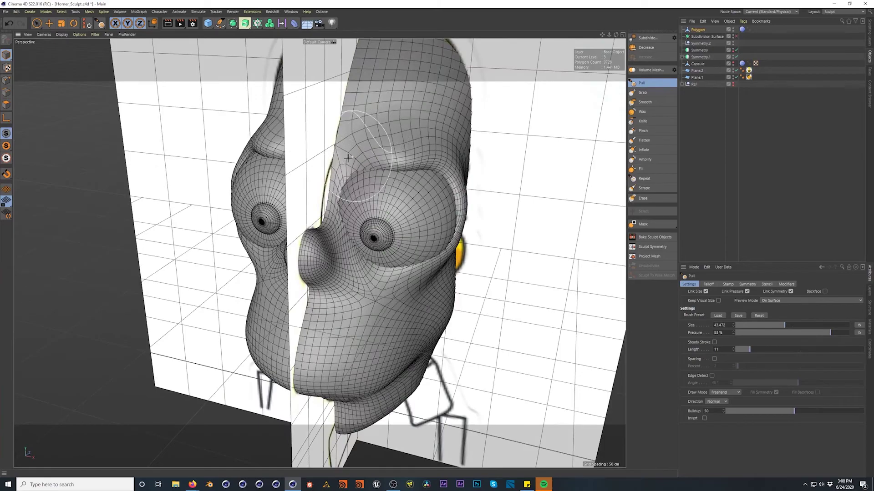
mouse_move(331, 176)
alt+mouse_down()
mouse_move(274, 151)
mouse_move(288, 168)
mouse_move(282, 136)
mouse_move(300, 167)
mouse_move(261, 165)
mouse_move(294, 175)
mouse_move(256, 169)
mouse_move(214, 180)
mouse_move(211, 196)
mouse_move(256, 202)
alt+mouse_up()
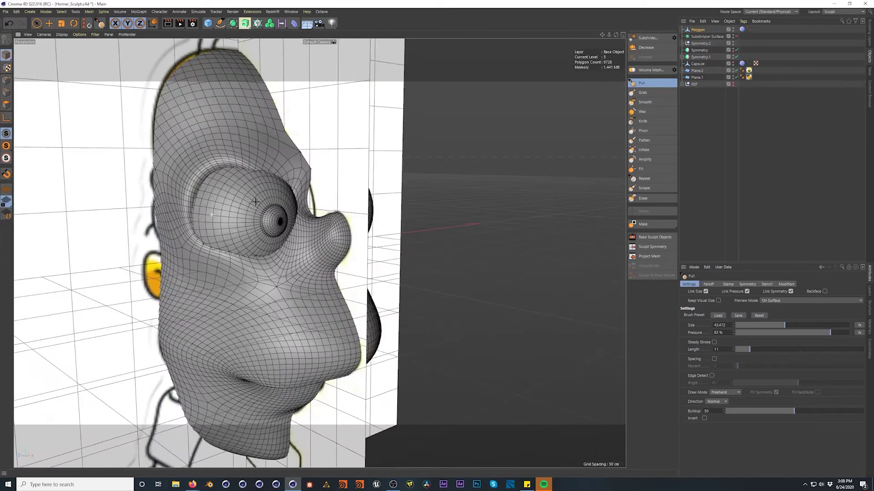
Refine the outer and lower rim of the eye sockets with the Pull brush, reducing its pressure to about 22%
mouse_move(195, 229)
mouse_down()
mouse_move(226, 267)
mouse_move(199, 247)
mouse_up()
middle_drag(256, 235, 256, 260)
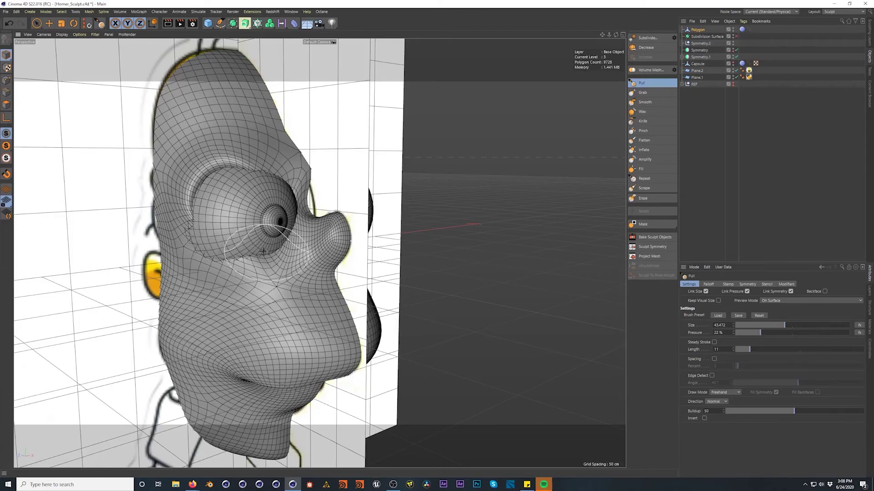
alt+drag(267, 252, 198, 250)
drag(402, 259, 392, 254)
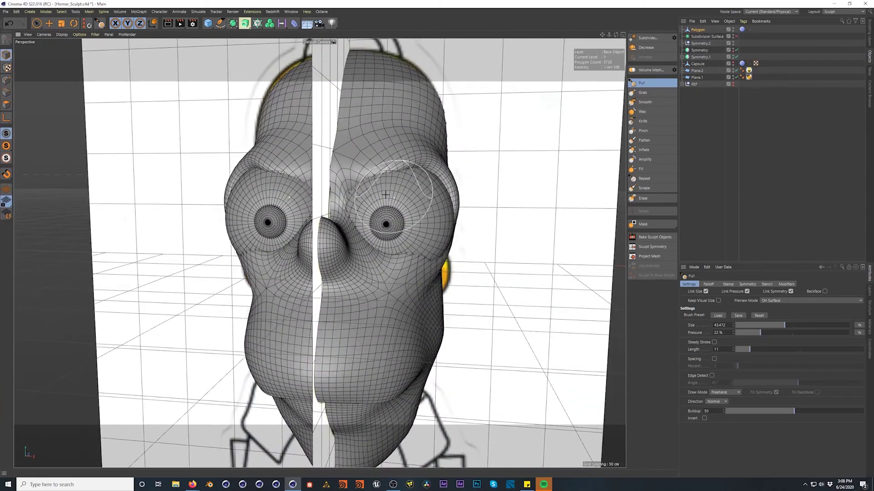
Examine the eye sockets, brow and overall head shape from the front and both sides
alt+drag(386, 194, 370, 182)
alt+drag(395, 146, 318, 142)
click(642, 92)
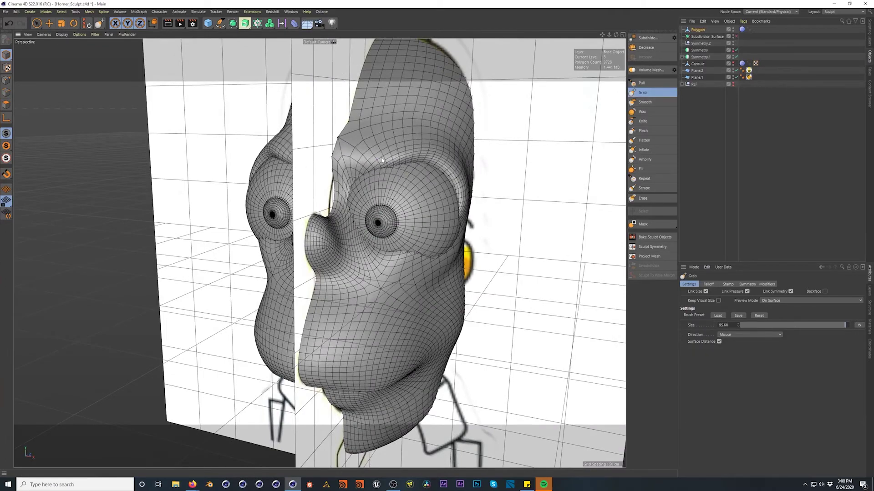
alt+drag(414, 182, 466, 176)
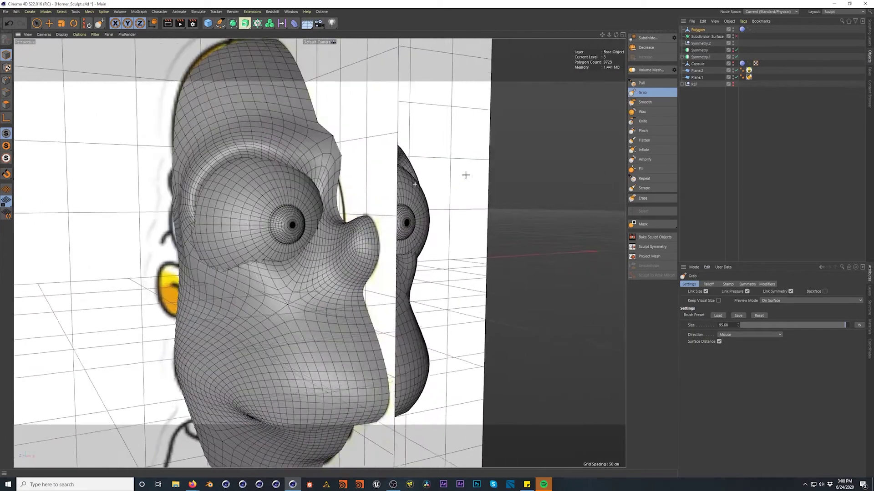
scroll(355, 237, down, 5)
mouse_move(334, 286)
alt+mouse_down()
mouse_move(269, 290)
mouse_move(442, 251)
mouse_move(428, 254)
mouse_move(467, 263)
alt+mouse_up()
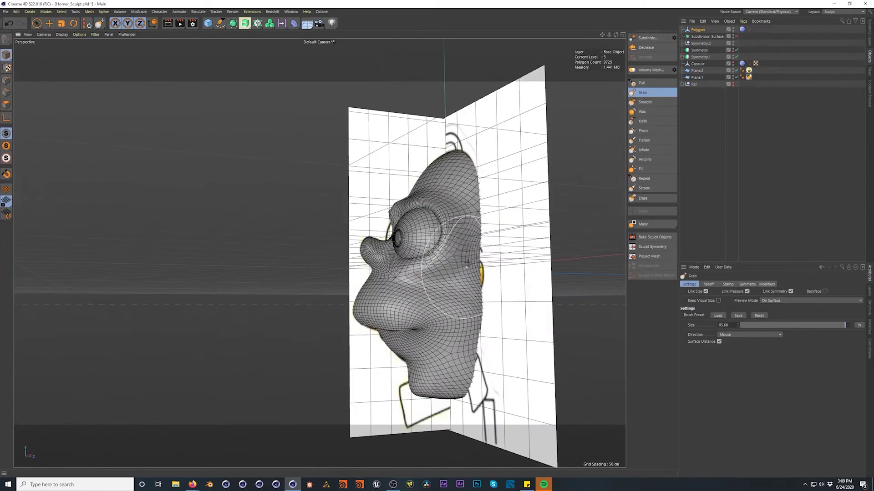
Sculpt the ear on the side of the head with the Pull brush at 118% pressure and subdivide the head to level 4
alt+drag(351, 302, 433, 317)
alt+right_drag(428, 311, 546, 273)
alt+drag(546, 273, 471, 282)
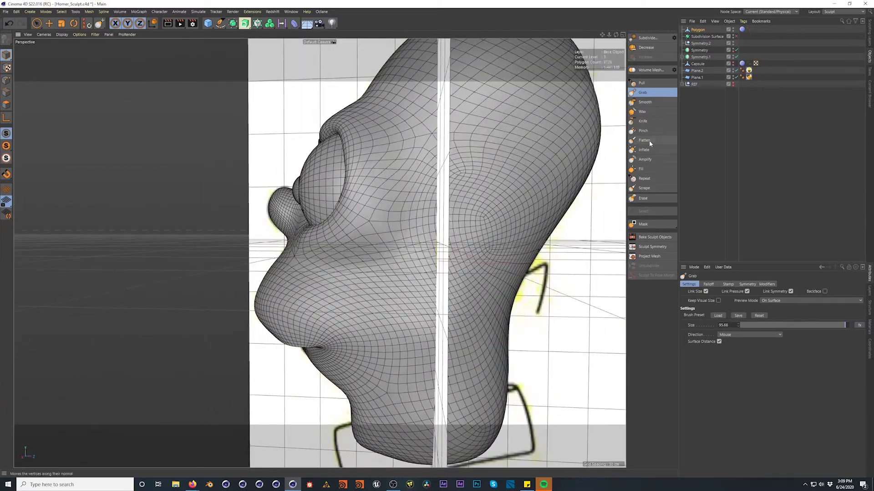
click(647, 84)
middle_drag(478, 250, 435, 251)
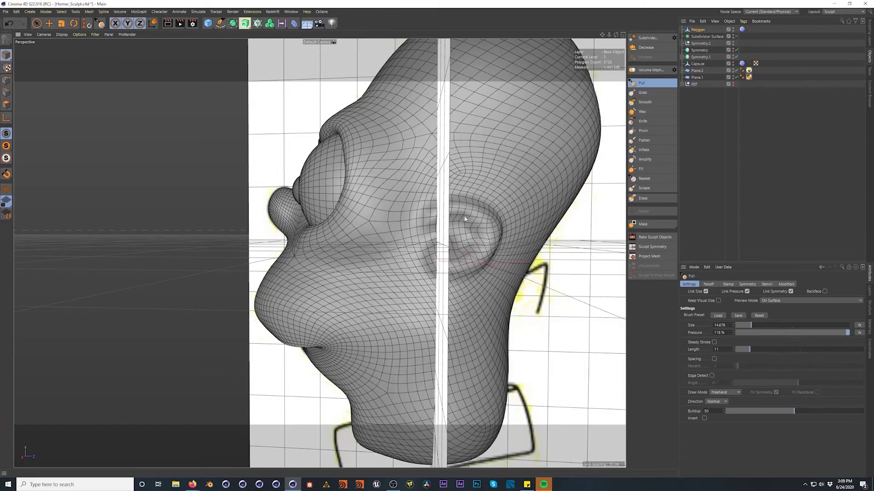
mouse_move(462, 258)
alt+mouse_down()
mouse_move(474, 248)
mouse_move(469, 221)
mouse_move(450, 211)
alt+mouse_up()
click(647, 39)
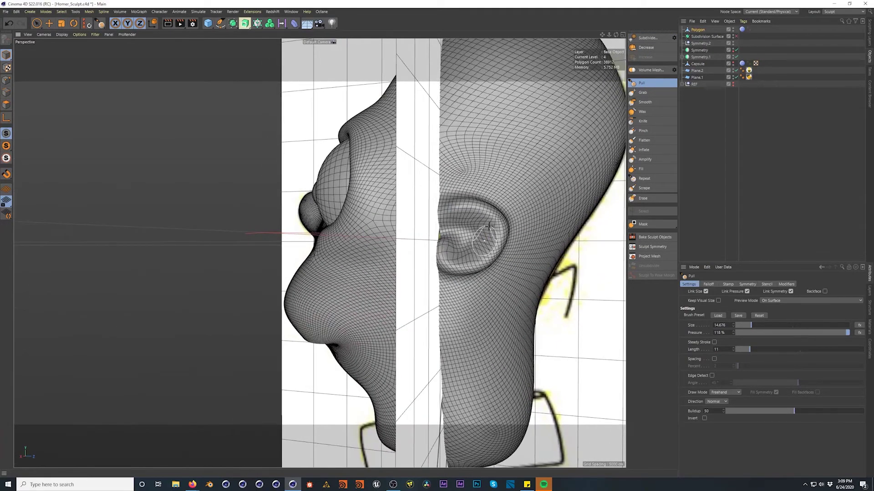
Sharpen the ear's outer rim and the crease behind it with the Pinch brush at size about 42 and 26% pressure
alt+drag(507, 249, 691, 191)
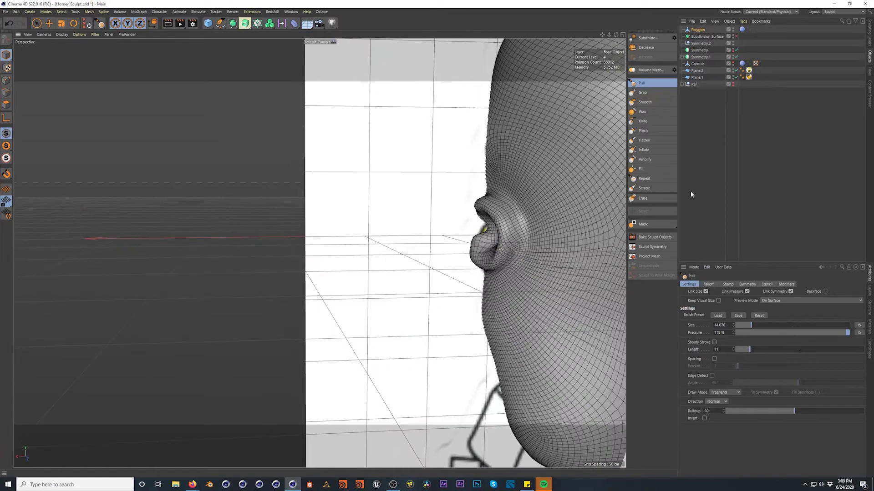
click(649, 130)
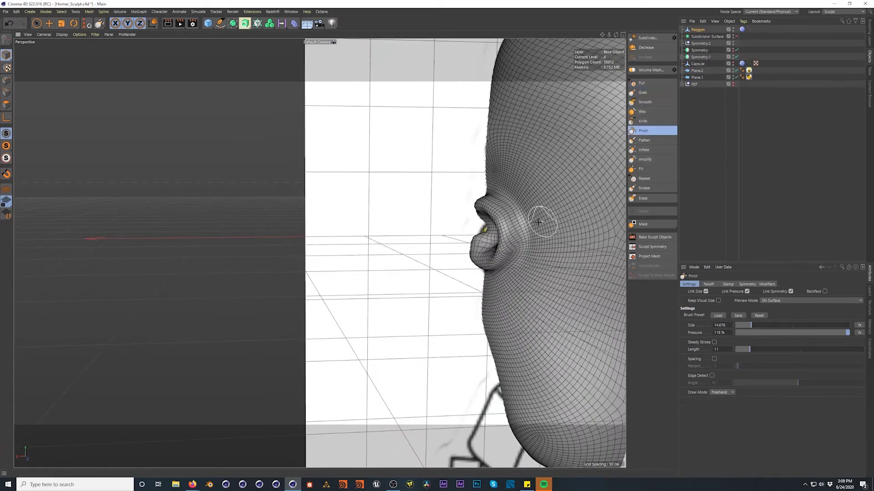
mouse_move(506, 196)
middle_down()
mouse_move(521, 210)
mouse_move(542, 200)
mouse_move(538, 231)
middle_up()
drag(520, 205, 526, 249)
alt+drag(509, 287, 547, 248)
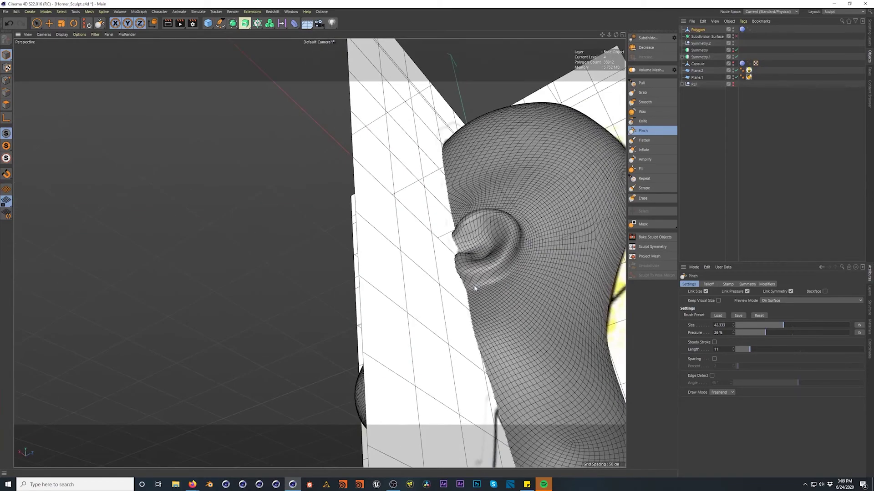
alt+drag(498, 283, 482, 318)
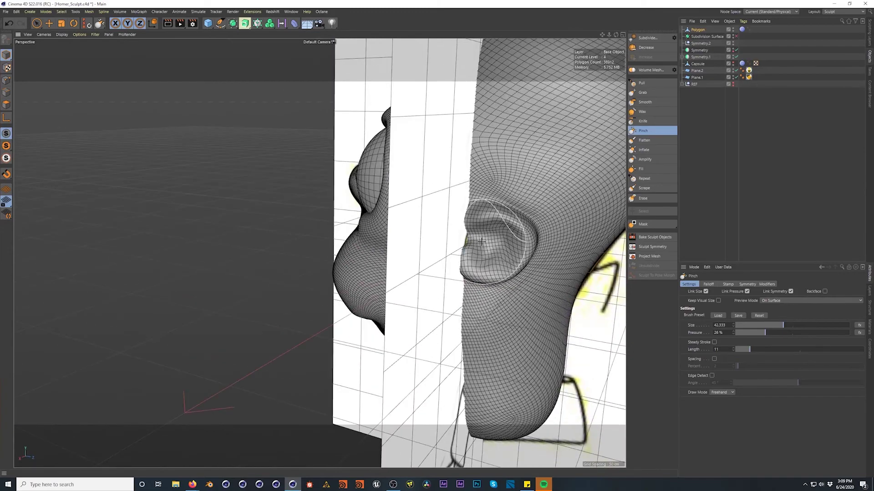
drag(482, 230, 497, 205)
Hide the Plane.2 and Plane.1 reference images and check the head from the front
mouse_move(450, 232)
alt+mouse_down()
mouse_move(503, 220)
mouse_move(364, 262)
alt+mouse_up()
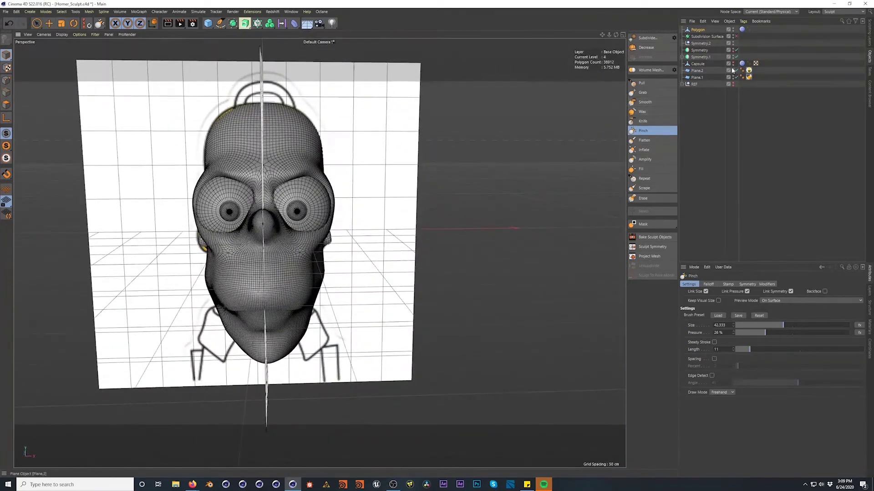
drag(736, 71, 736, 77)
mouse_move(320, 255)
alt+mouse_down()
mouse_move(234, 238)
mouse_move(170, 240)
mouse_move(282, 246)
mouse_move(385, 200)
mouse_move(429, 216)
mouse_move(456, 242)
mouse_move(460, 260)
mouse_move(412, 289)
mouse_move(370, 296)
mouse_move(289, 185)
mouse_move(185, 194)
mouse_move(314, 248)
mouse_move(303, 247)
mouse_move(277, 230)
mouse_move(329, 243)
alt+mouse_up()
mouse_move(207, 235)
alt+mouse_down()
mouse_move(187, 217)
mouse_move(197, 182)
mouse_move(430, 283)
mouse_move(474, 282)
alt+mouse_up()
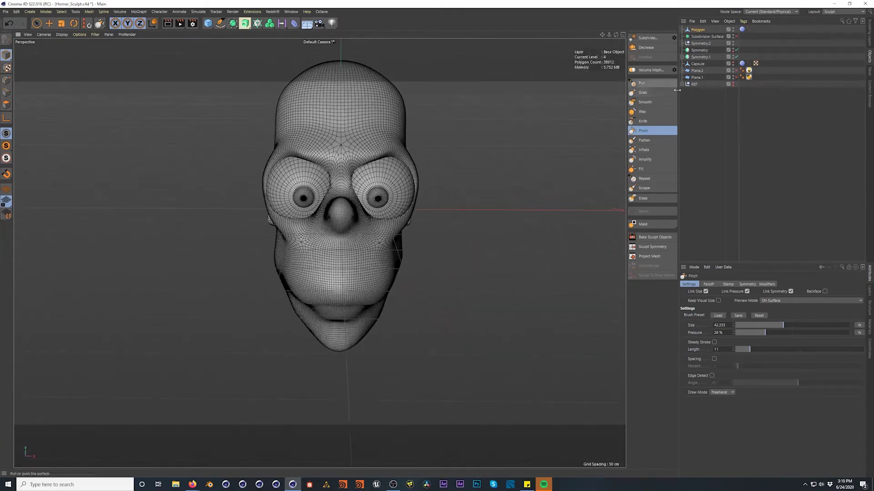
Show the Capsule head and move it sideways along X beside the Polygon head to compare the two sculpts
click(733, 64)
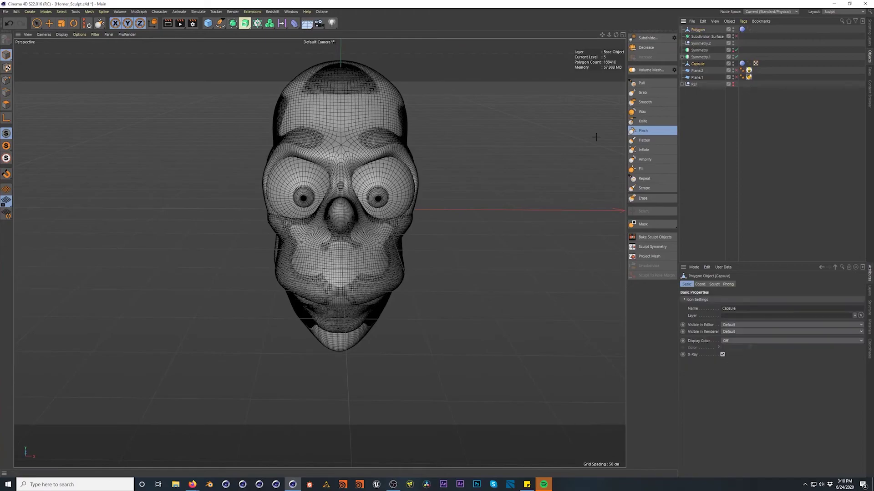
click(48, 23)
drag(405, 211, 202, 209)
alt+drag(145, 209, 332, 130)
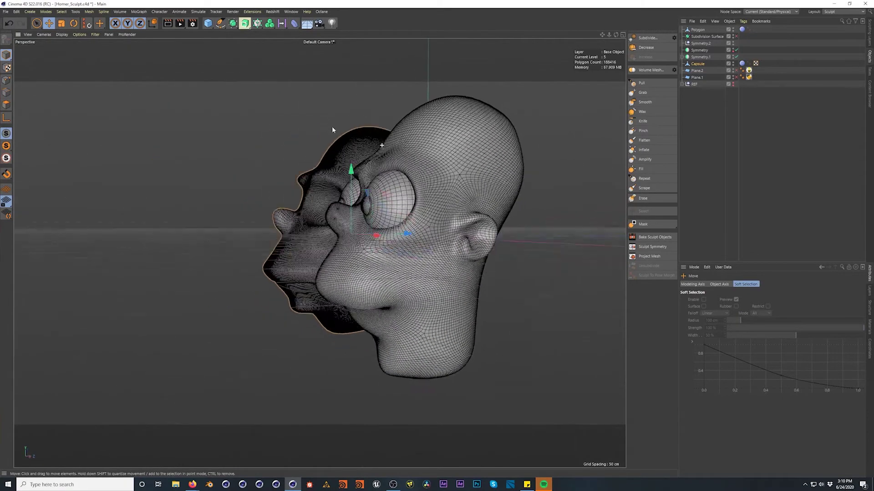
click(655, 83)
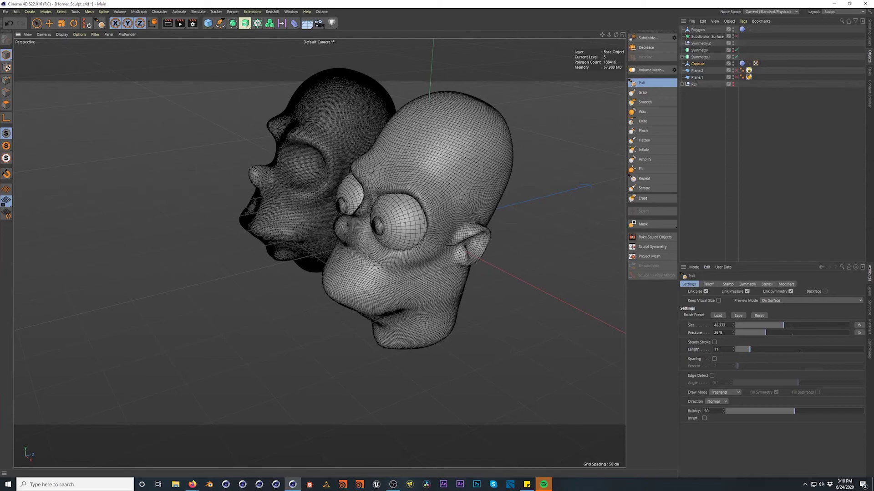
alt+drag(345, 243, 377, 232)
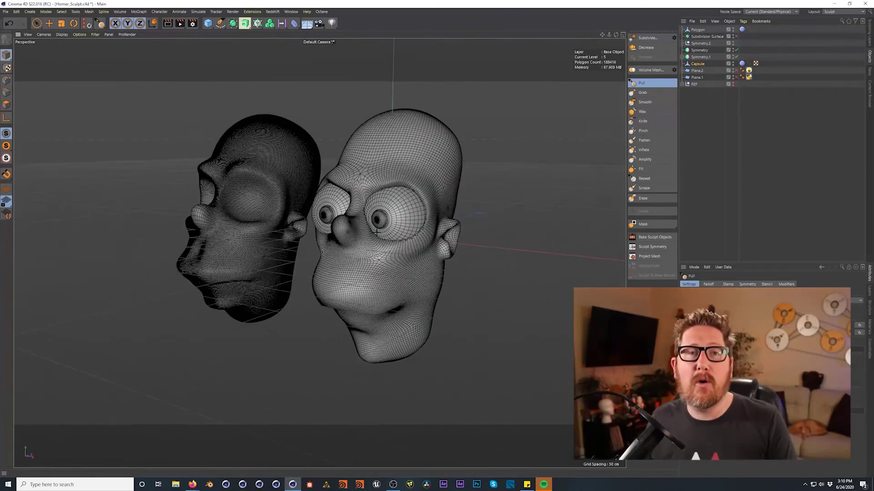